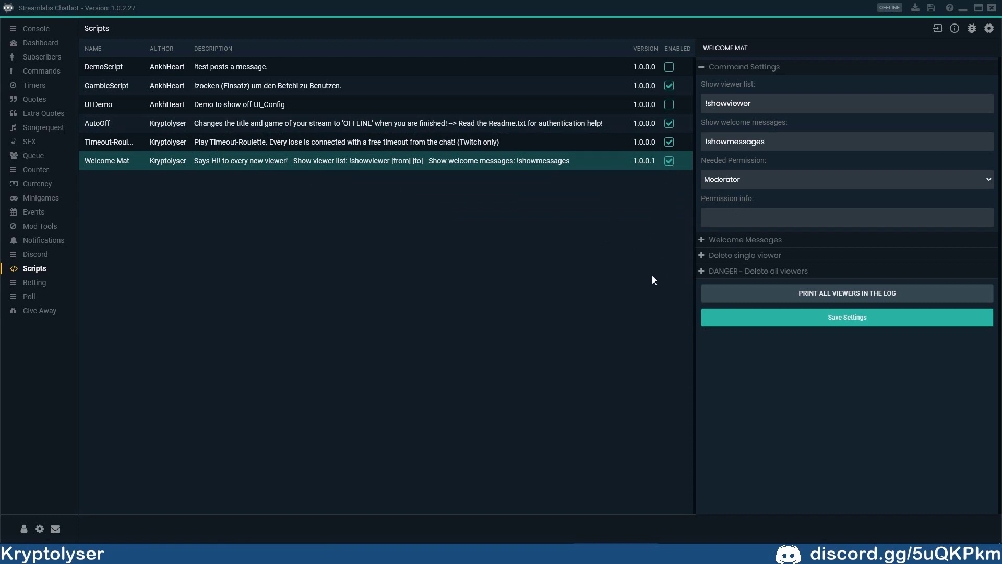
Step: Expand and collapse Welcome Messages, then highlight the !showviewer command name
{"action": "left_click", "coordinate": [728, 241]}
{"action": "left_click", "coordinate": [728, 240]}
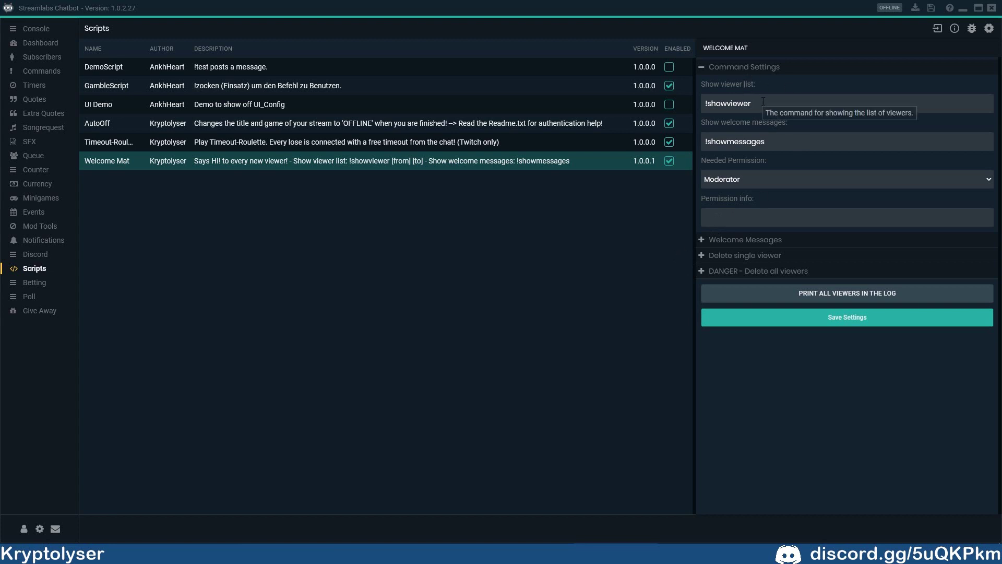
{"action": "left_click_drag", "start_coordinate": [763, 102], "coordinate": [699, 110]}
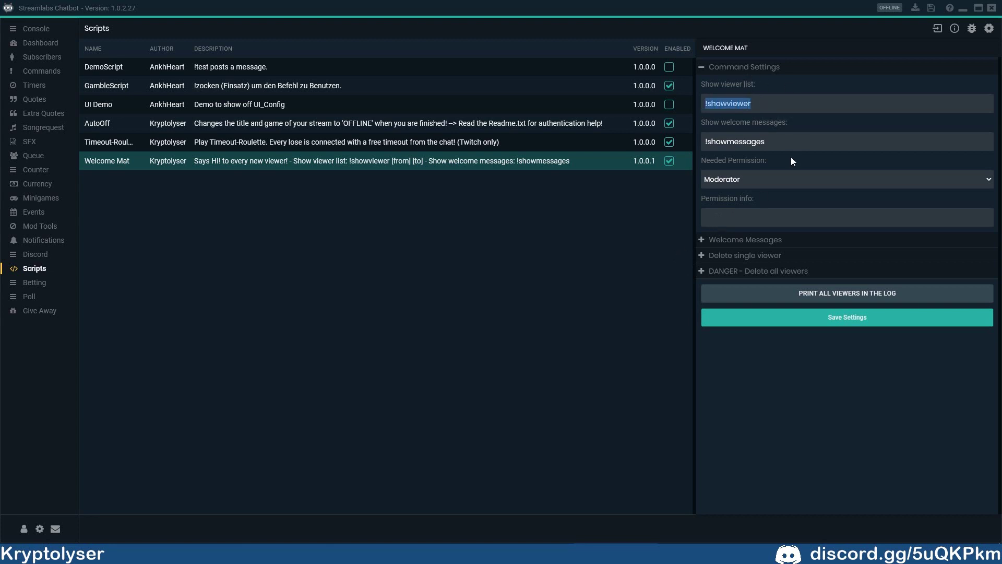
{"action": "left_click", "coordinate": [765, 103]}
{"action": "triple_click", "coordinate": [761, 104]}
Step: Highlight the !showmessages command text, then drag the Twitch channel page over the Chatbot
{"action": "left_click", "coordinate": [775, 143]}
{"action": "left_click_drag", "start_coordinate": [779, 141], "coordinate": [712, 144]}
{"action": "left_click", "coordinate": [657, 206]}
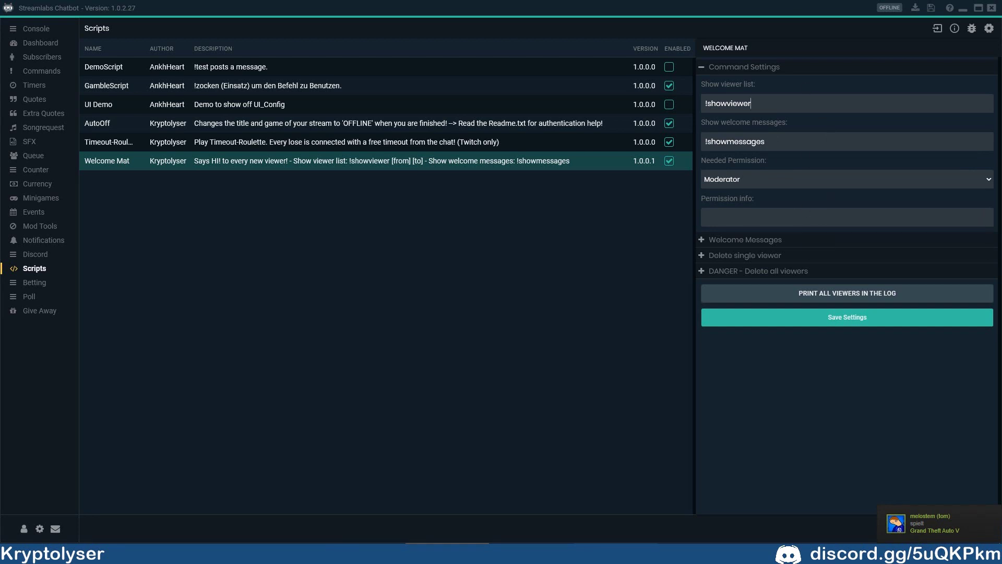
{"action": "left_click_drag", "start_coordinate": [646, 0], "coordinate": [561, 0]}
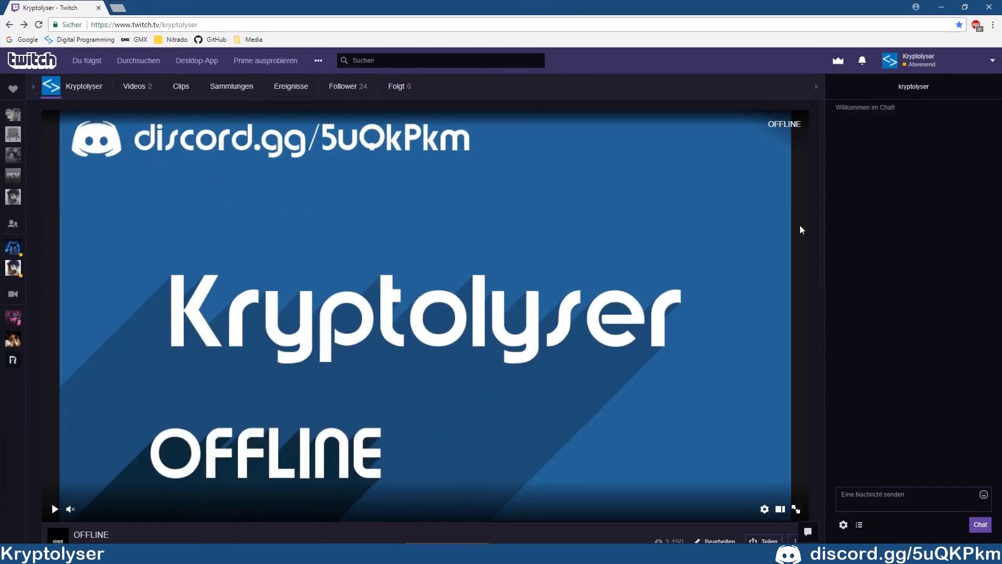
Step: Send !showviewers in the Twitch channel chat
{"action": "left_click", "coordinate": [895, 506]}
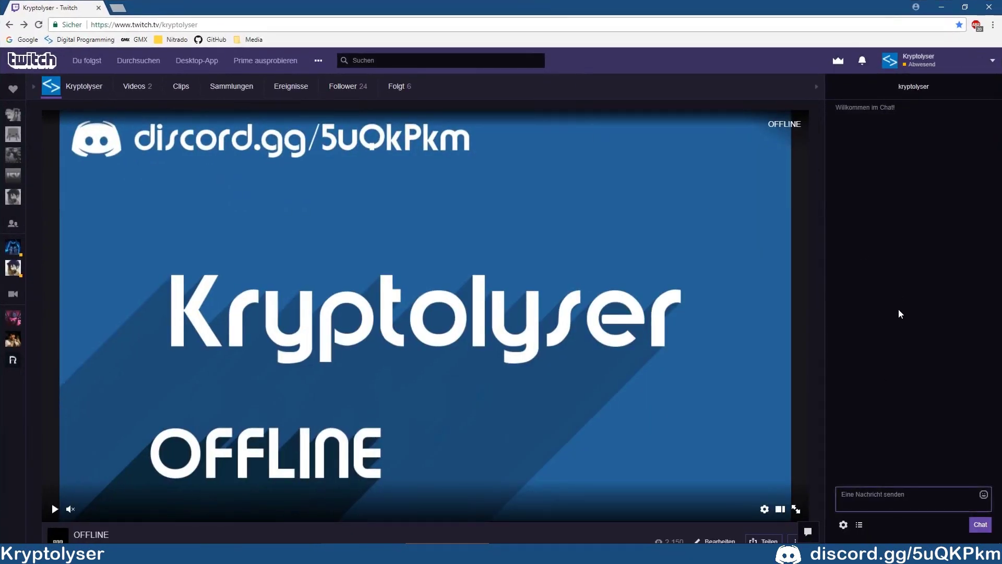
{"action": "type", "text": "!show"}
{"action": "key", "text": "alt+Tab"}
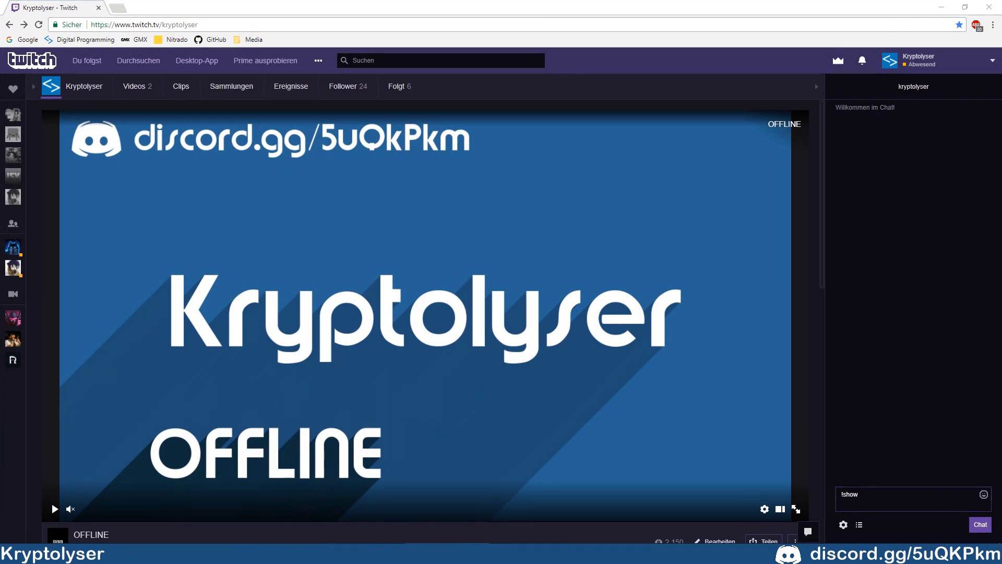
{"action": "key", "text": "alt+Tab"}
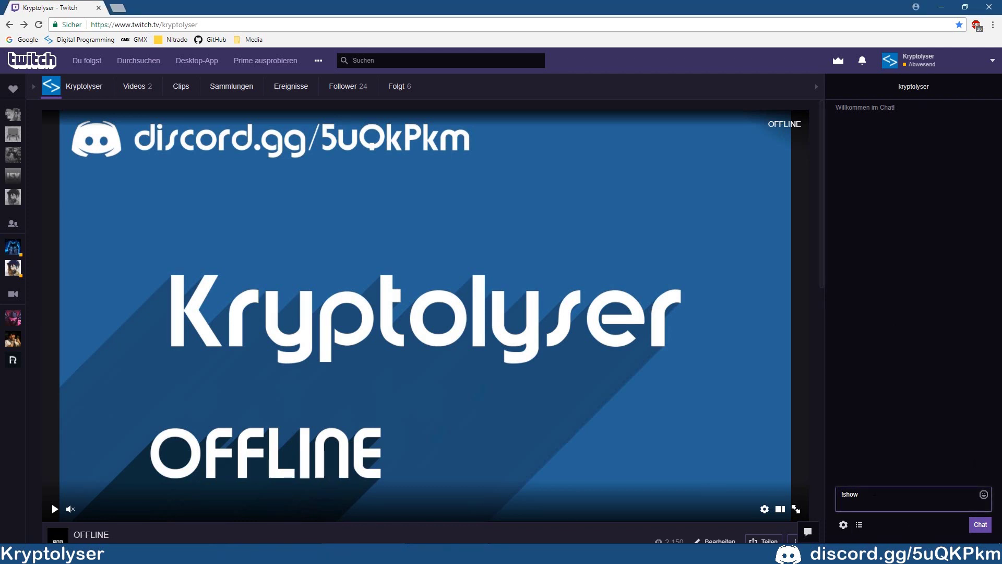
{"action": "type", "text": "viewe"}
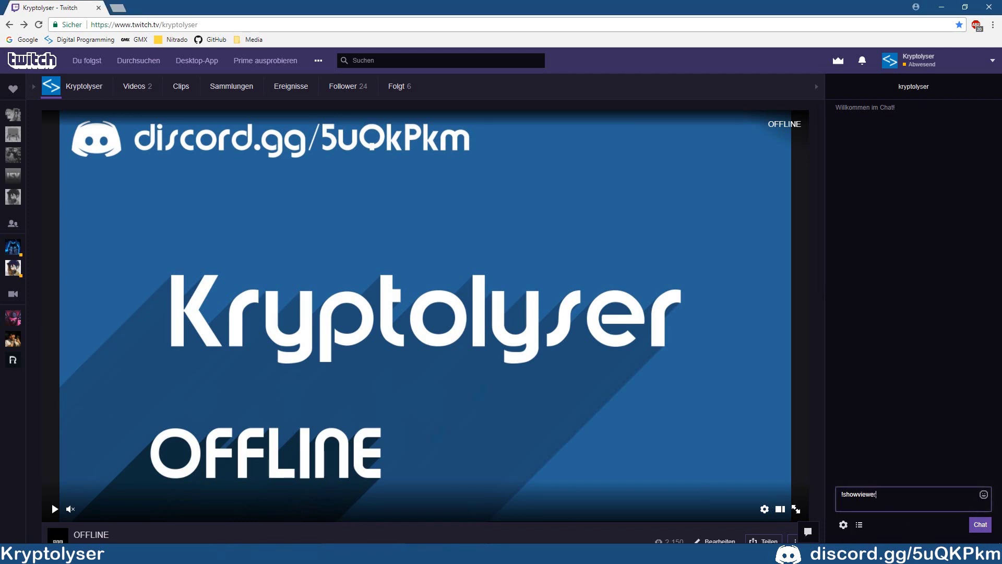
{"action": "type", "text": "rs"}
{"action": "key", "text": "Return"}
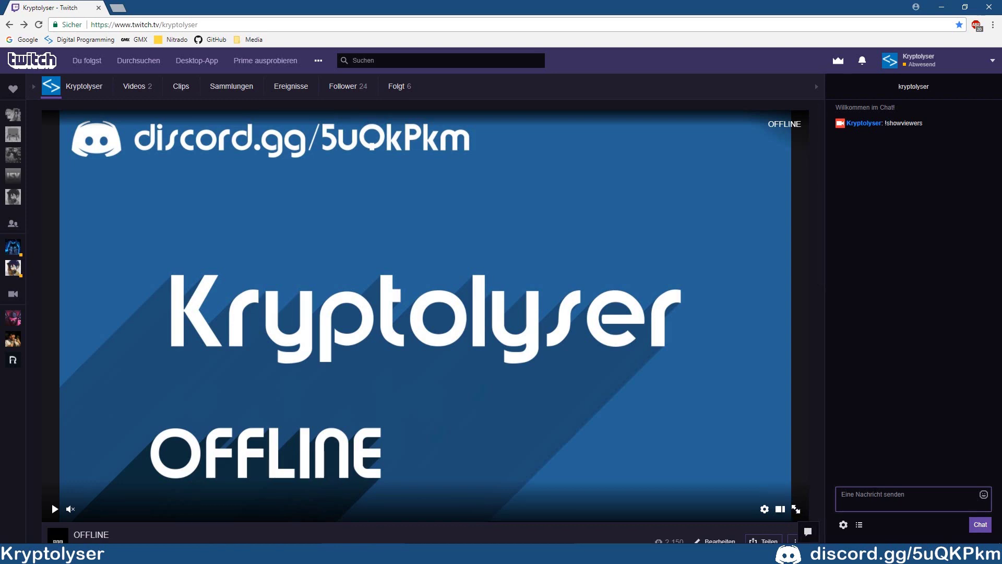
Step: Copy the correct !showviewer command name from the Chatbot and send it in chat
{"action": "key", "text": "alt+Tab"}
{"action": "key", "text": "alt+Tab"}
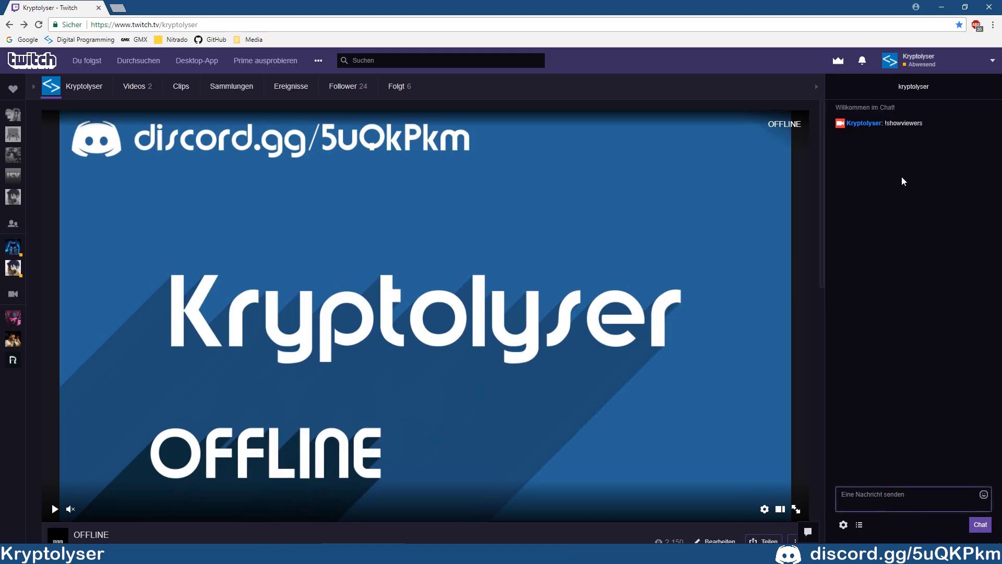
{"action": "left_click_drag", "start_coordinate": [919, 123], "coordinate": [885, 123]}
{"action": "key", "text": "ctrl+c"}
{"action": "left_click", "coordinate": [894, 496]}
{"action": "key", "text": "ctrl+v"}
{"action": "key", "text": "Return"}
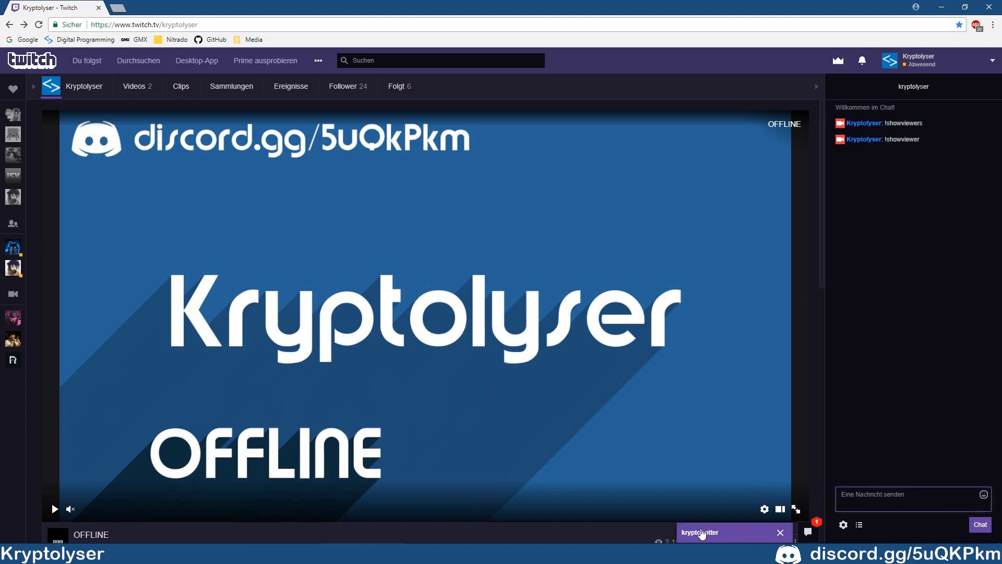
Step: Open the kryptobotter whisper and read the reply listing all 3 viewers
{"action": "left_click", "coordinate": [720, 533]}
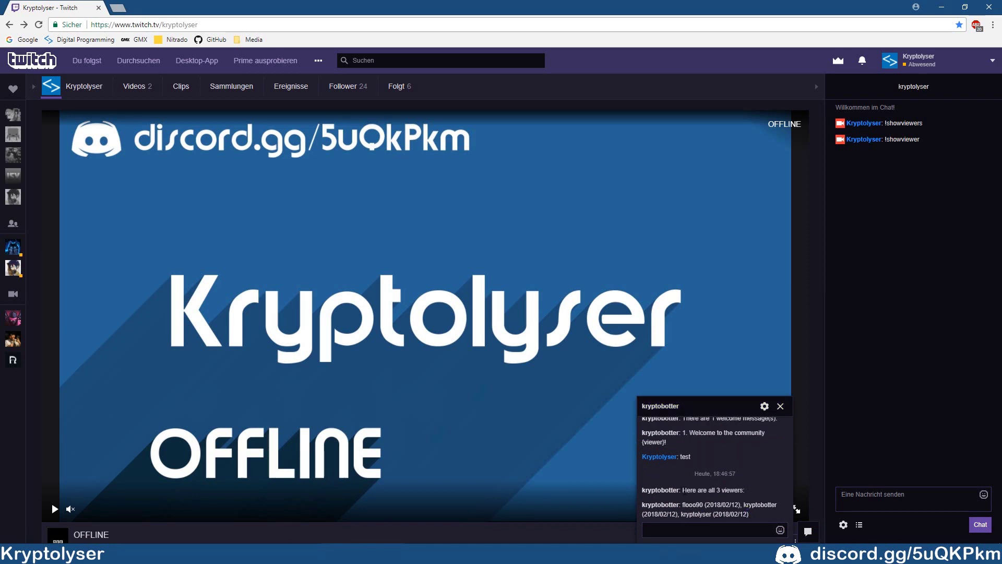
{"action": "left_click_drag", "start_coordinate": [682, 491], "coordinate": [749, 486]}
{"action": "left_click", "coordinate": [736, 510]}
{"action": "left_click_drag", "start_coordinate": [757, 512], "coordinate": [682, 504]}
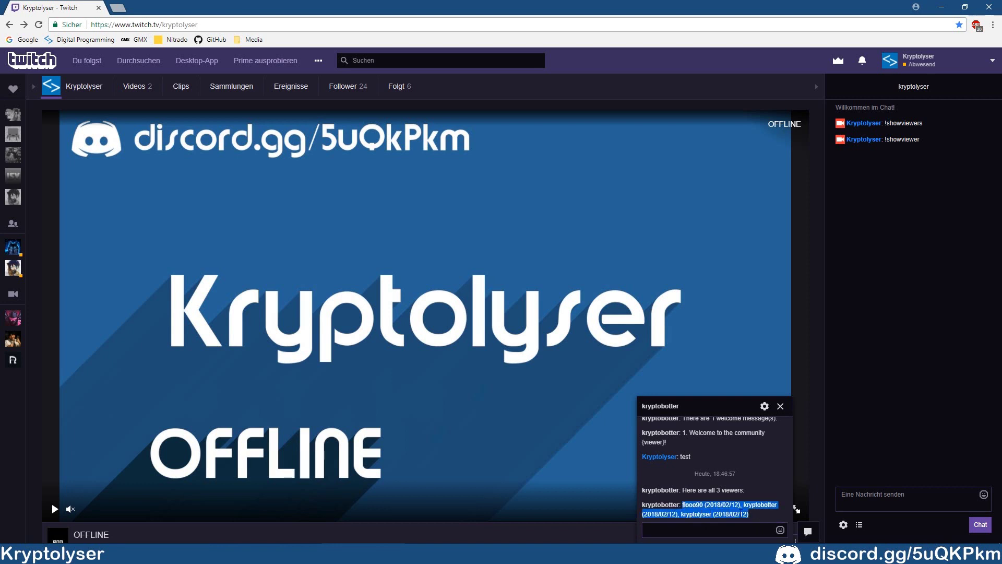
{"action": "left_click", "coordinate": [760, 516]}
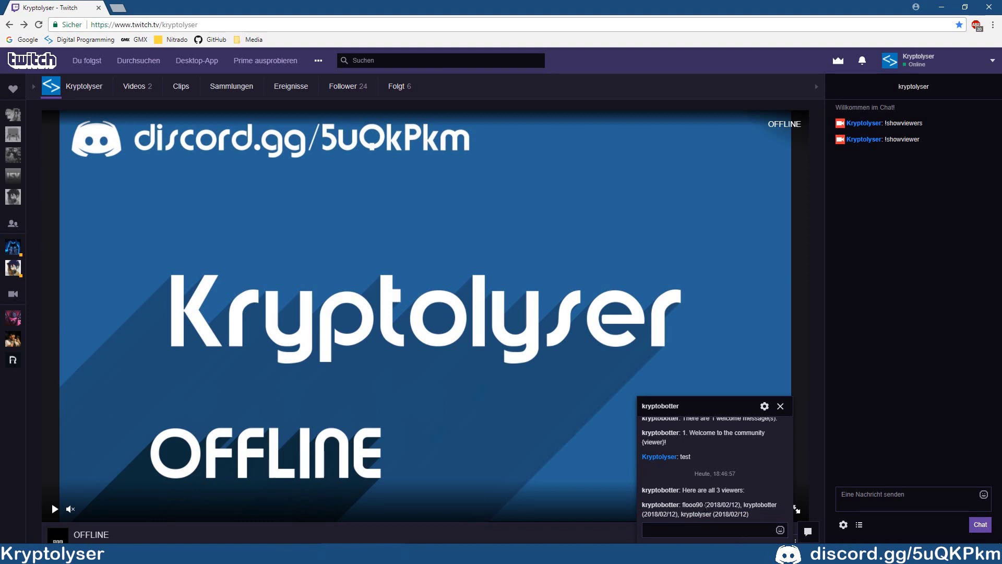
Step: Close the whisper and send !showmessages in the channel chat
{"action": "left_click_drag", "start_coordinate": [705, 505], "coordinate": [759, 513]}
{"action": "left_click", "coordinate": [762, 513]}
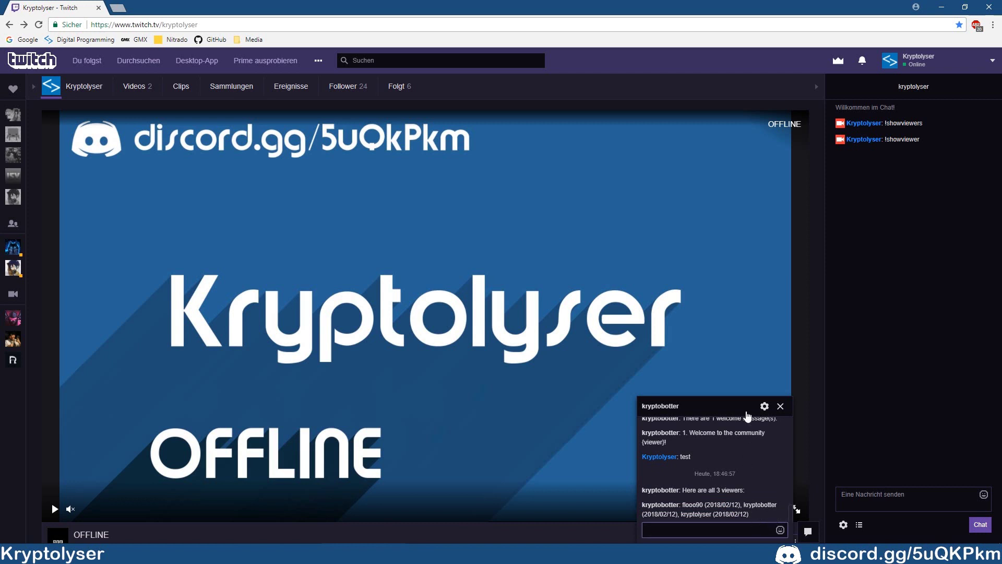
{"action": "left_click", "coordinate": [781, 407]}
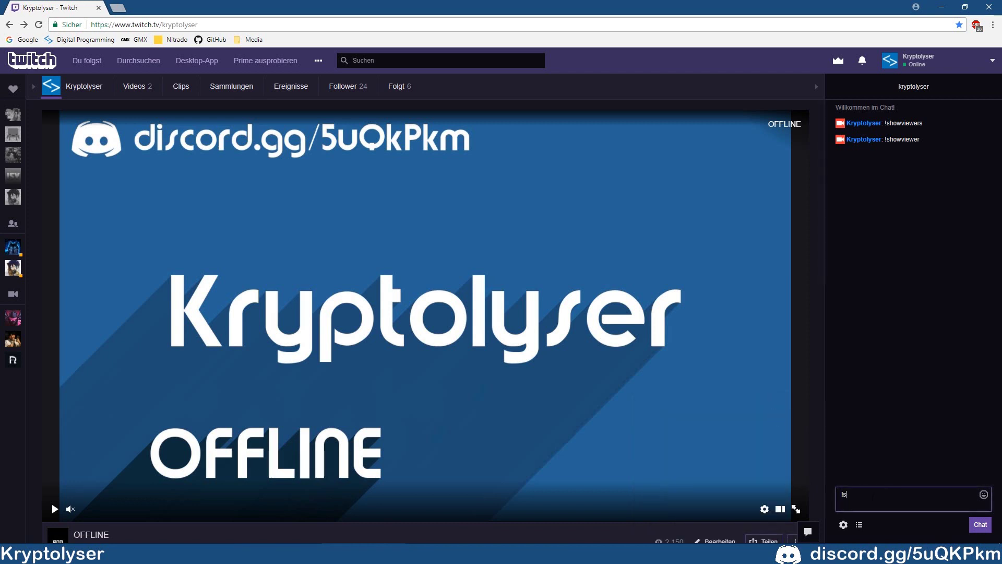
{"action": "type", "text": "howmessages"}
{"action": "key", "text": "Return"}
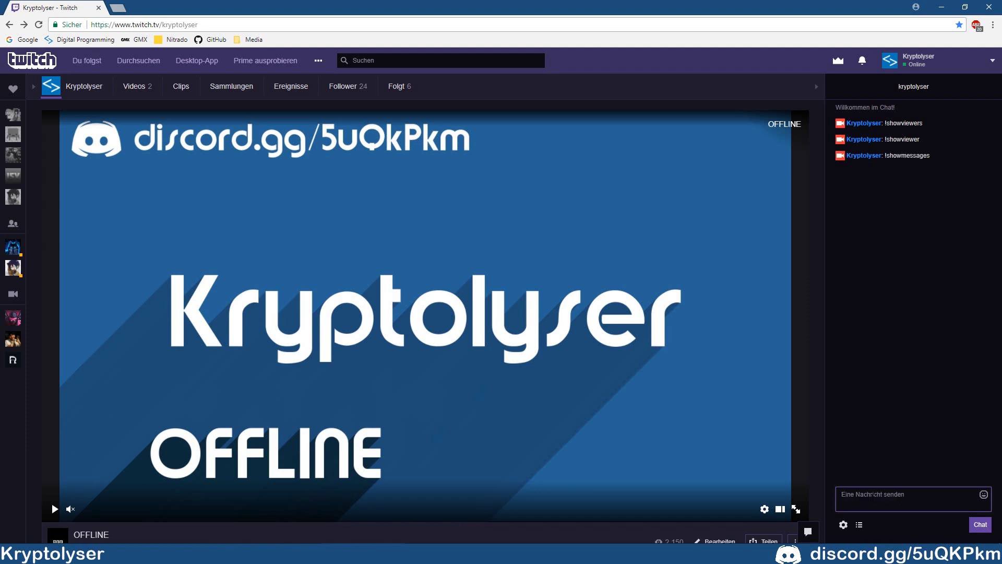
Step: Read the whispered single welcome message, close the whisper, and switch to Discord
{"action": "left_click", "coordinate": [728, 534]}
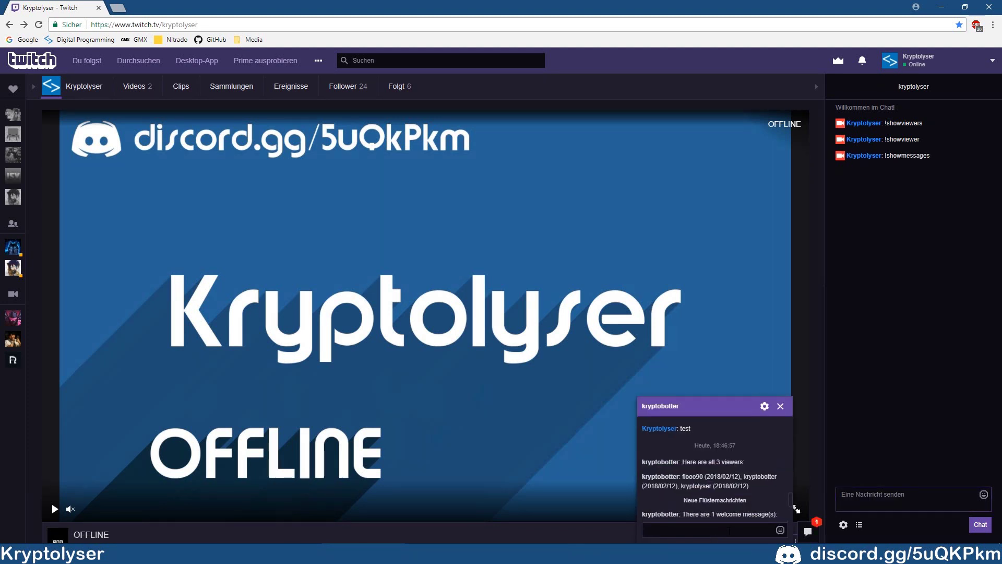
{"action": "left_click_drag", "start_coordinate": [681, 489], "coordinate": [752, 490]}
{"action": "left_click", "coordinate": [730, 530]}
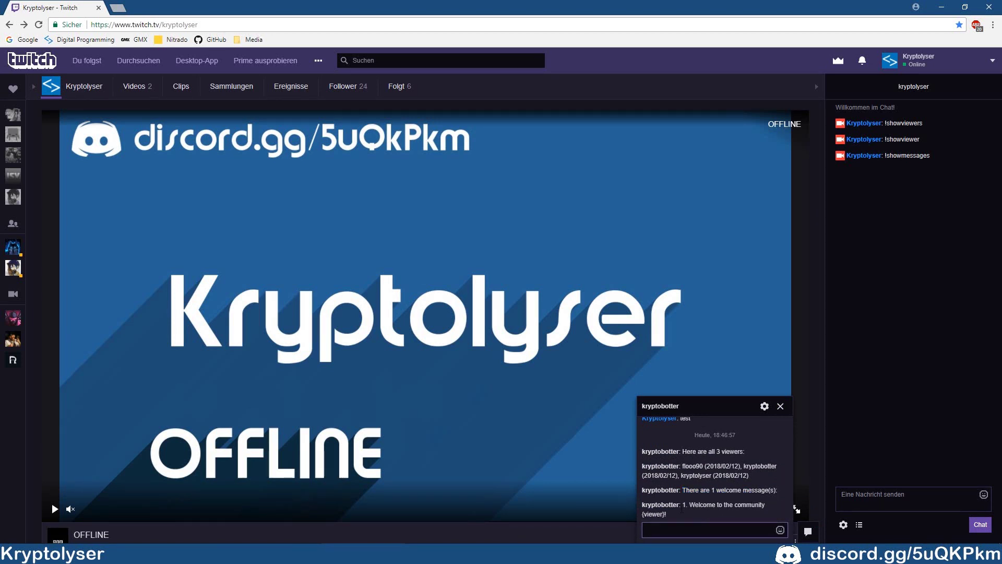
{"action": "left_click_drag", "start_coordinate": [683, 505], "coordinate": [687, 514]}
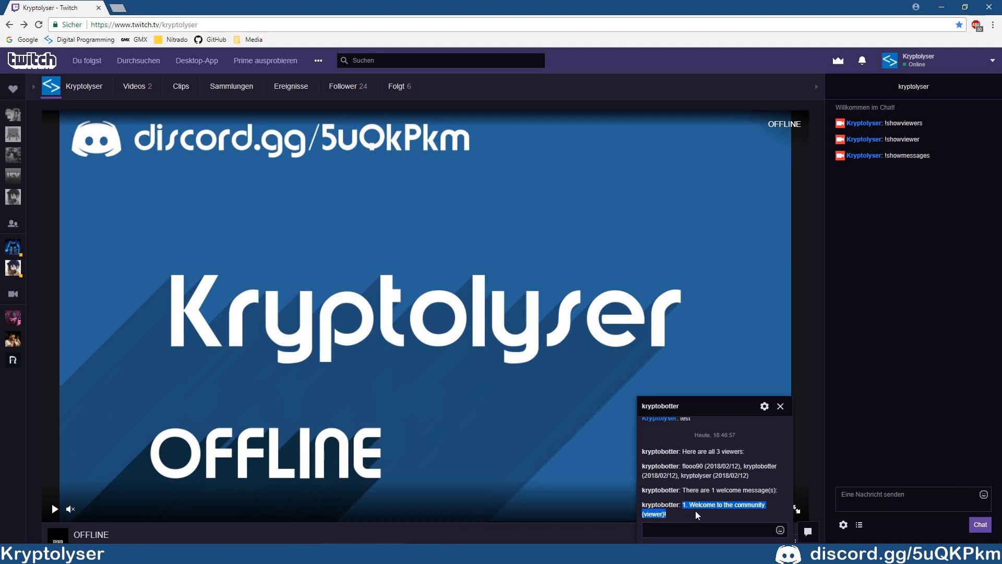
{"action": "left_click", "coordinate": [696, 515]}
{"action": "left_click", "coordinate": [710, 511]}
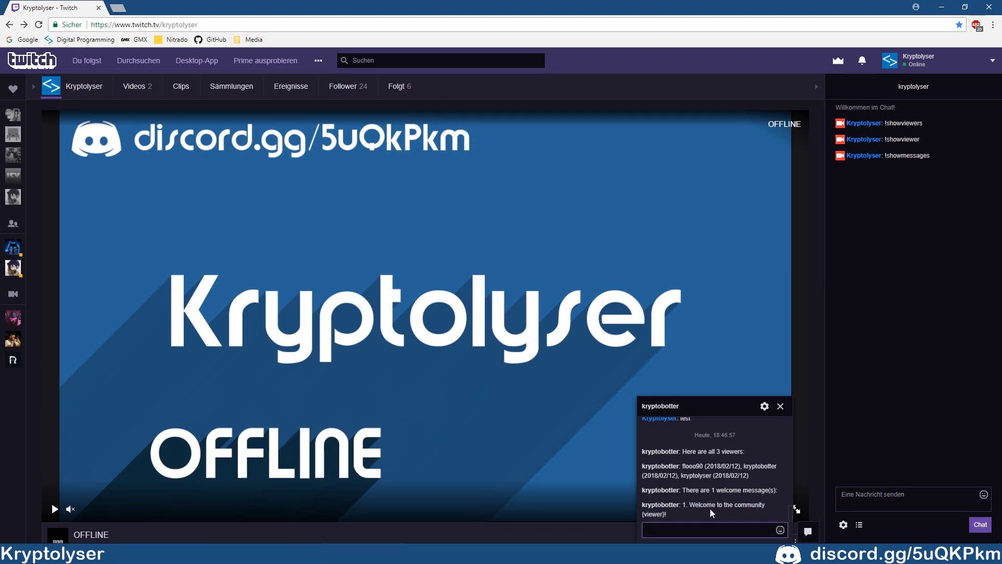
{"action": "left_click", "coordinate": [781, 407]}
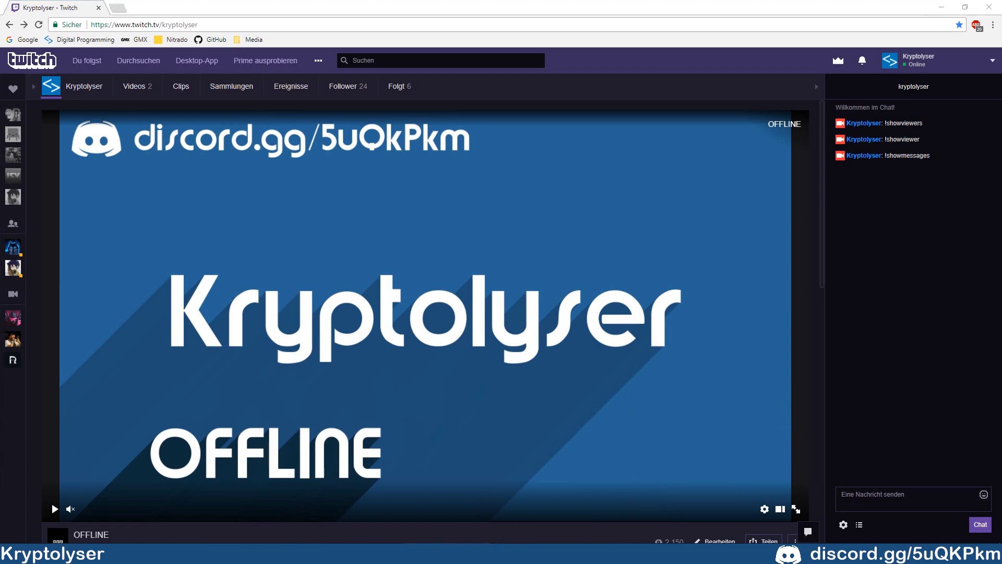
{"action": "key", "text": "alt+Tab"}
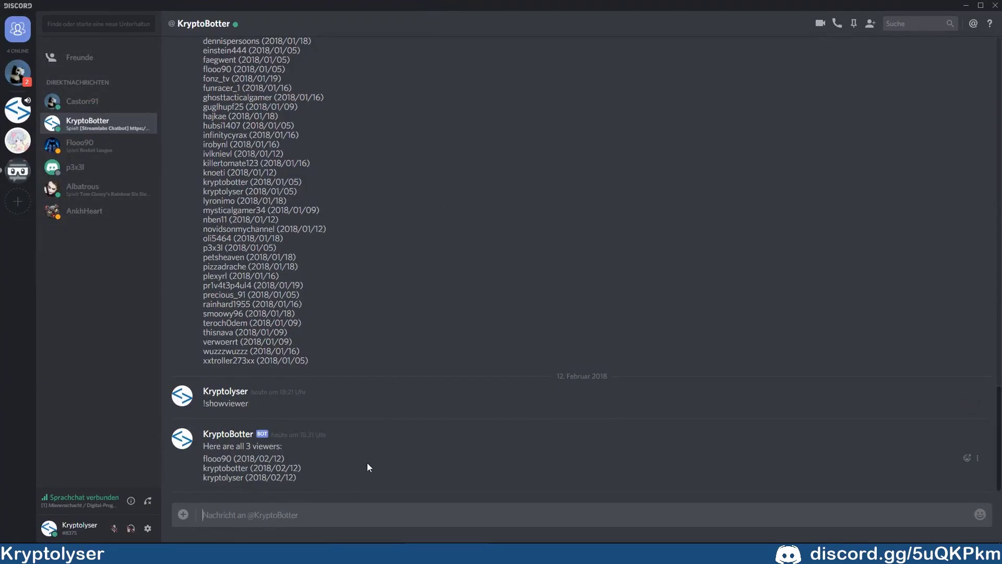
Step: Send !showmessages to KryptoBotter in Discord DMs, then switch back to the Twitch page
{"action": "left_click_drag", "start_coordinate": [255, 405], "coordinate": [221, 419]}
{"action": "left_click", "coordinate": [250, 507]}
{"action": "type", "text": "!showmessages"}
{"action": "key", "text": "Return"}
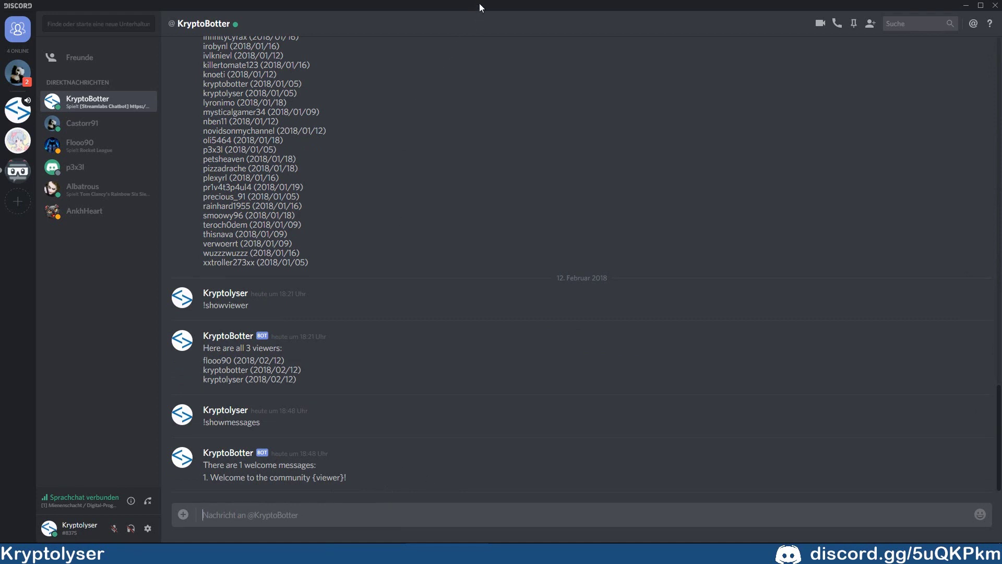
{"action": "key", "text": "alt+Tab"}
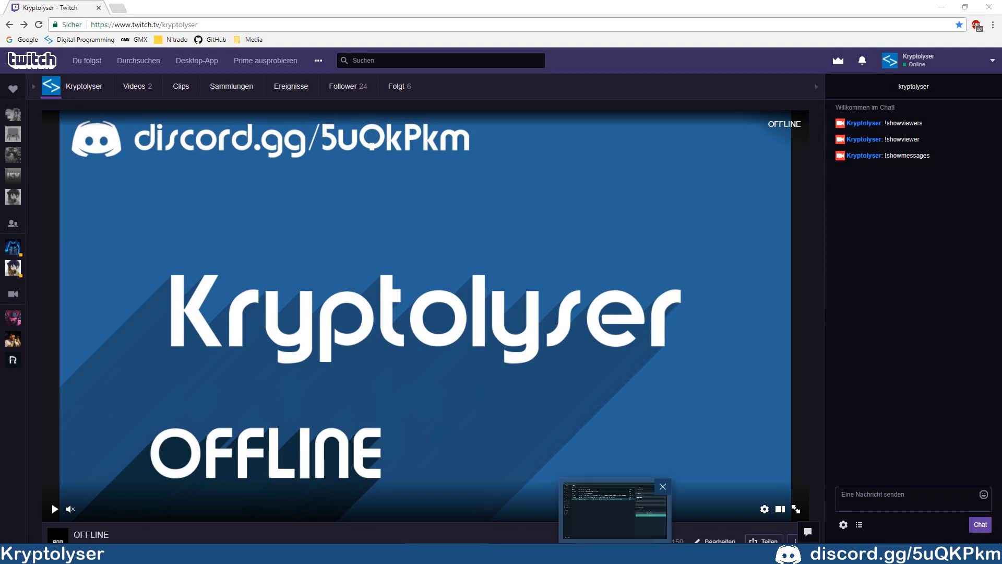
Step: Bring the Chatbot forward and check the Needed Permission options, keeping Moderator
{"action": "left_click", "coordinate": [615, 554]}
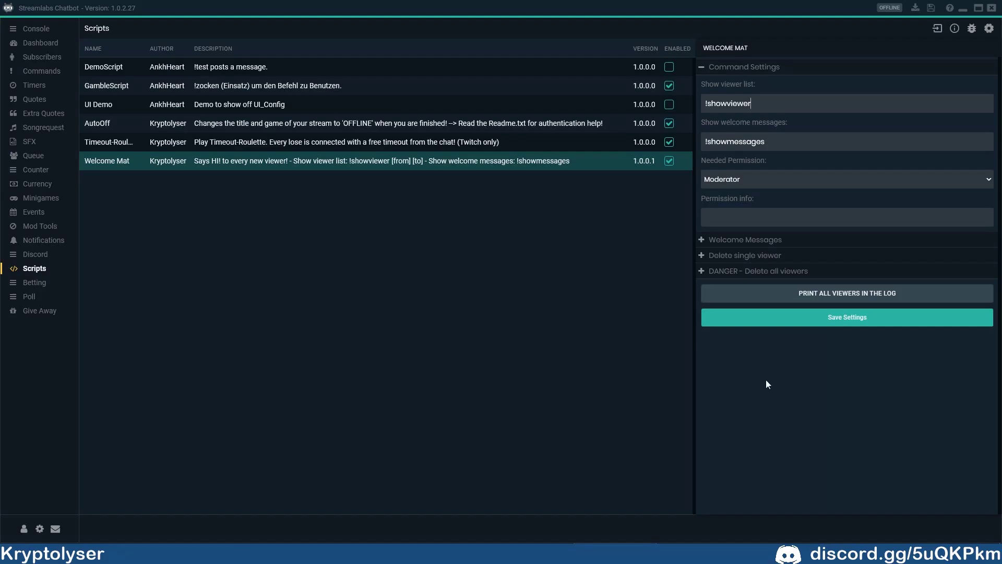
{"action": "left_click_drag", "start_coordinate": [769, 104], "coordinate": [713, 106]}
{"action": "left_click", "coordinate": [761, 104]}
{"action": "left_click", "coordinate": [761, 181]}
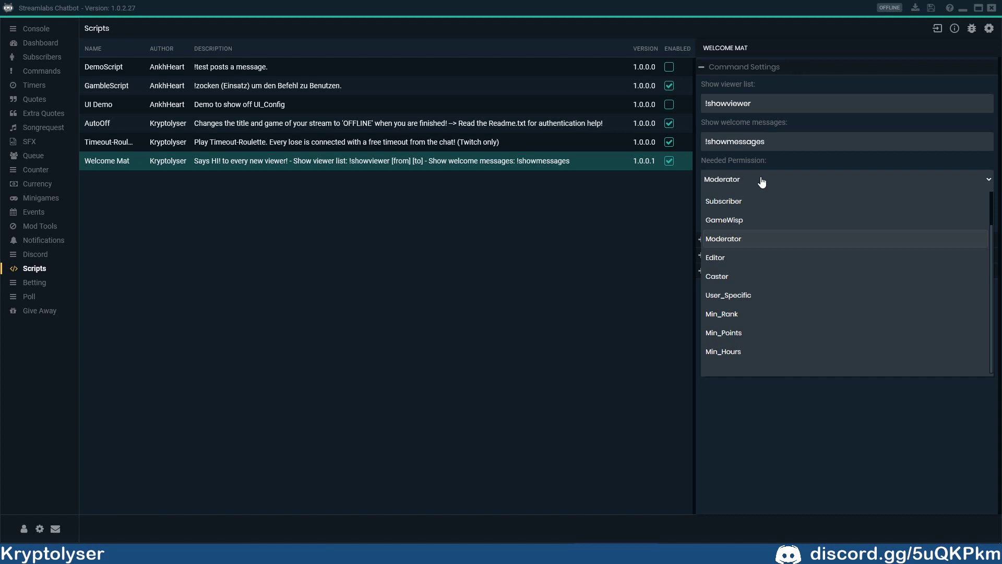
{"action": "left_click", "coordinate": [762, 181]}
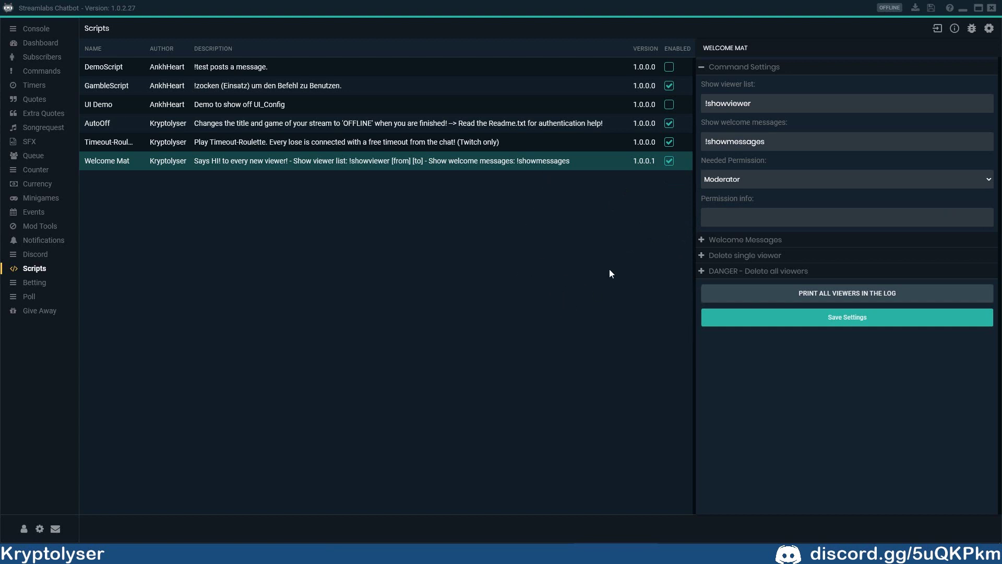
{"action": "left_click", "coordinate": [723, 68]}
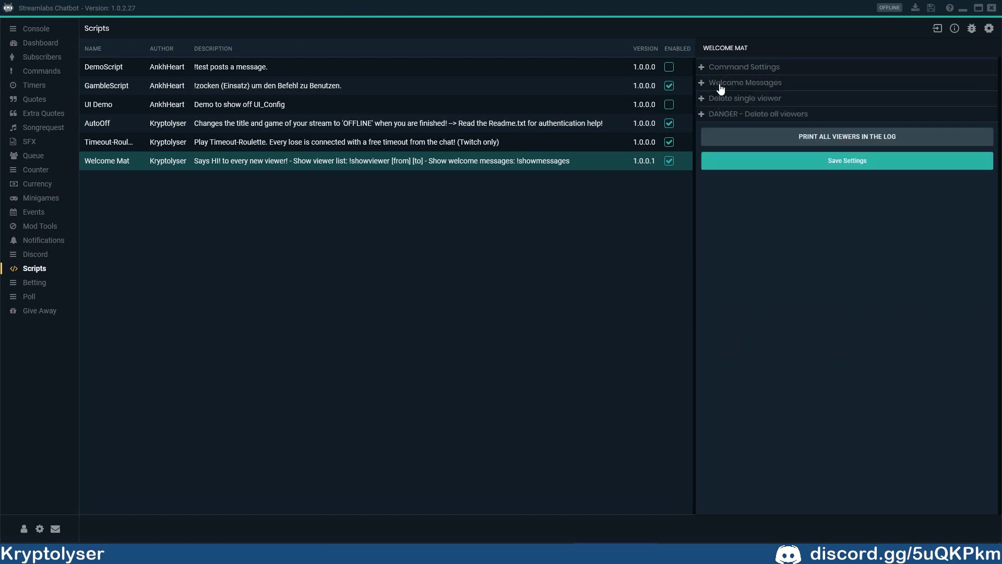
{"action": "left_click", "coordinate": [721, 86]}
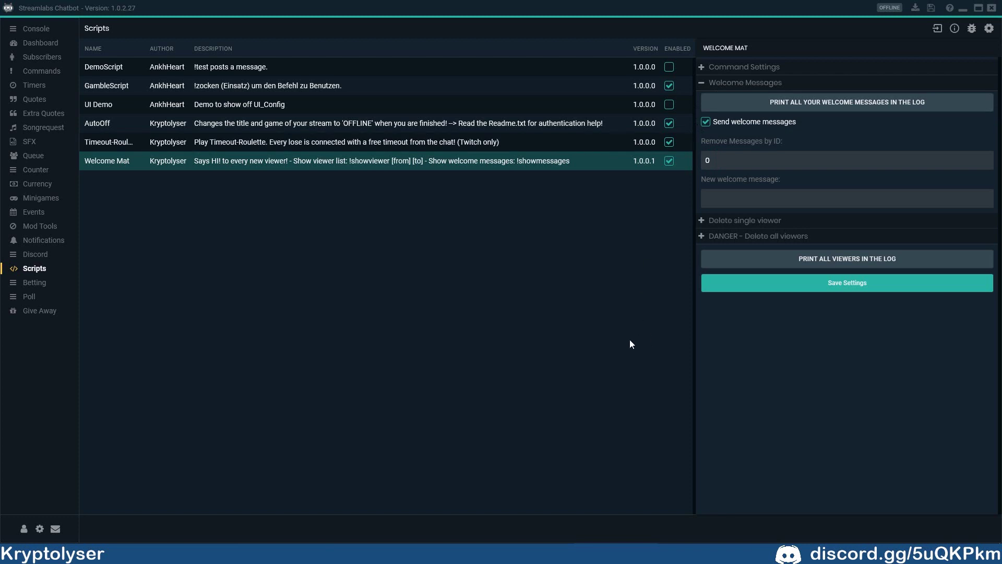
{"action": "left_click", "coordinate": [856, 107]}
{"action": "left_click", "coordinate": [953, 31]}
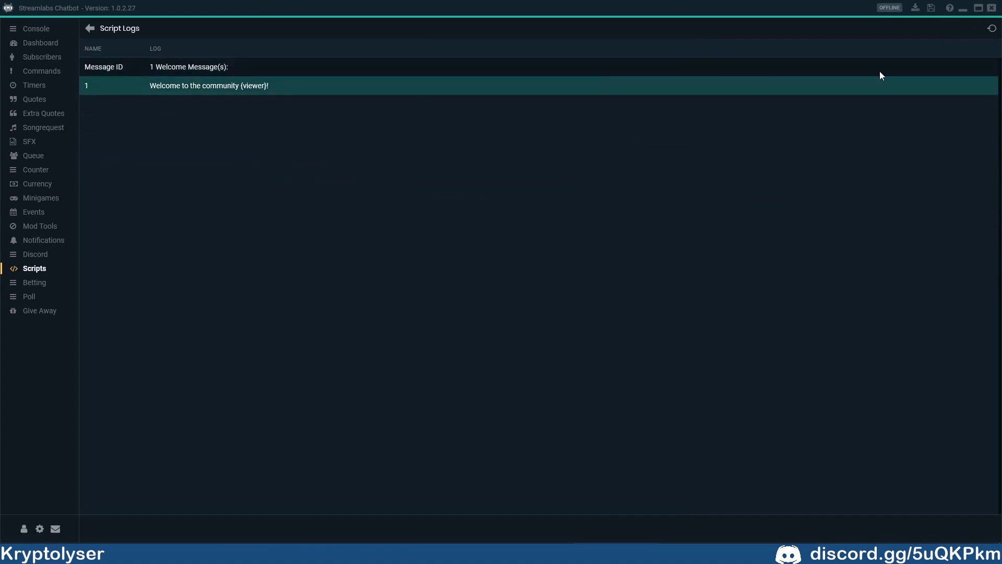
{"action": "left_click", "coordinate": [90, 28]}
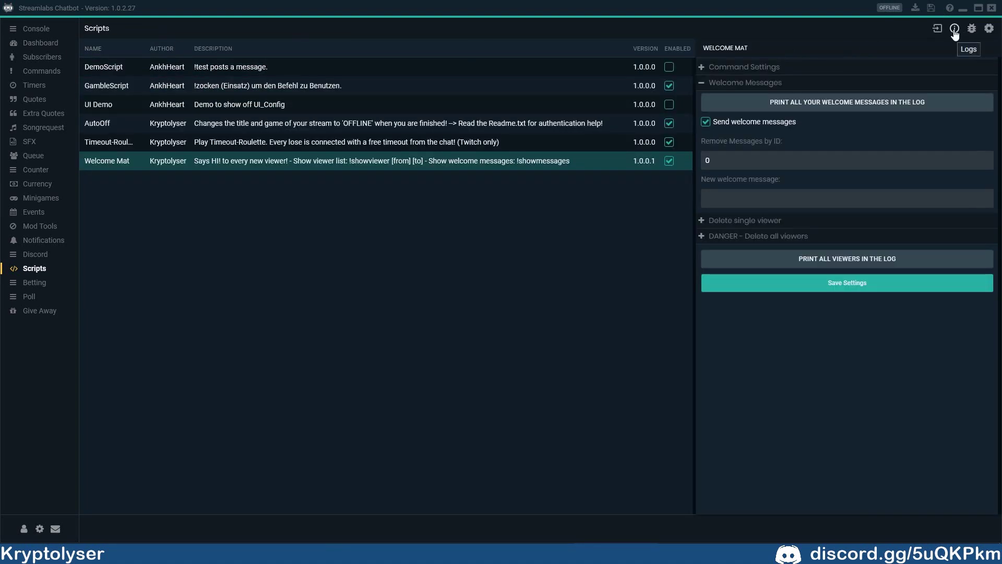
{"action": "left_click", "coordinate": [955, 30]}
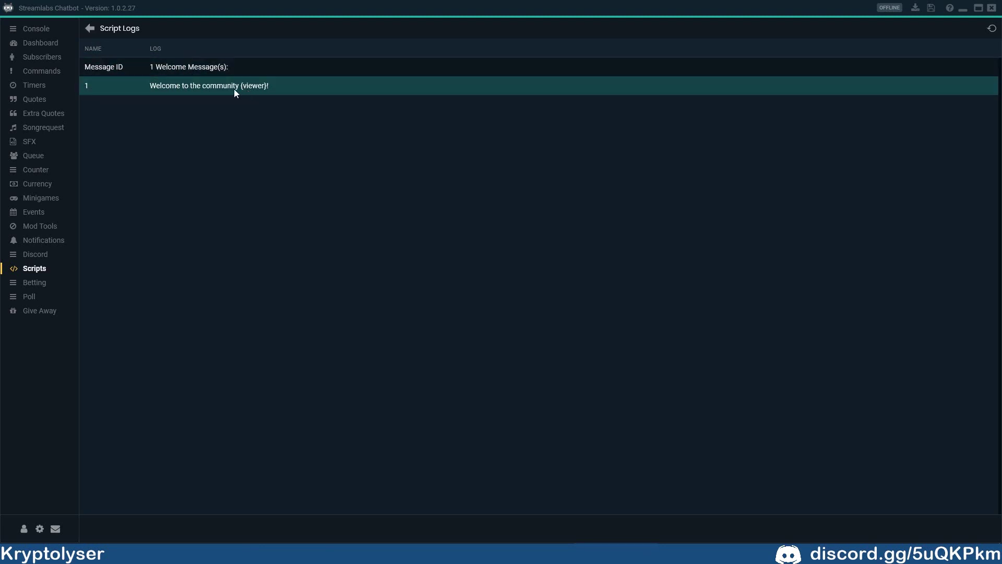
{"action": "left_click", "coordinate": [90, 29]}
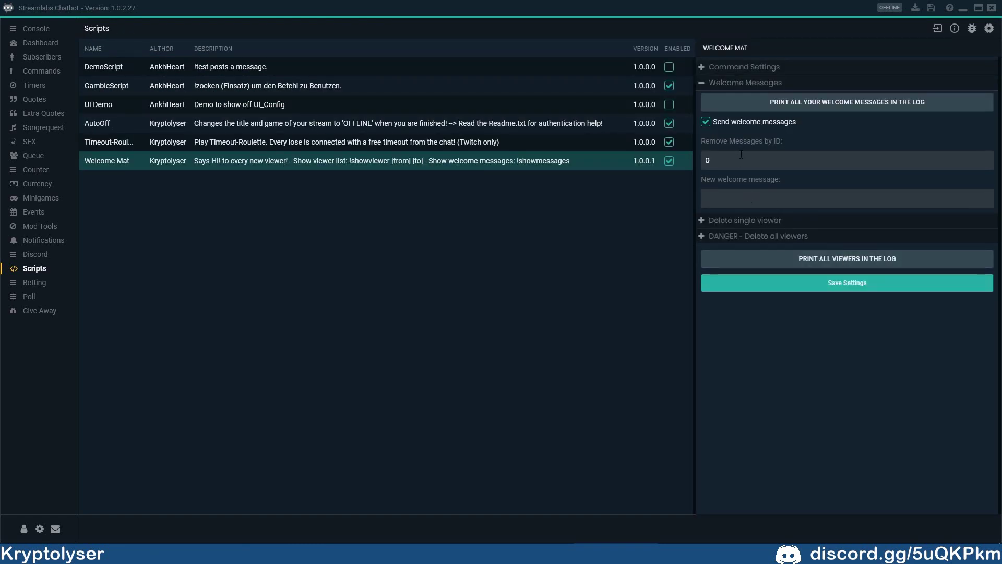
{"action": "left_click", "coordinate": [730, 198]}
Step: Enter 'Welcome {viewer} to my stream!' as the new welcome message and save settings
{"action": "type", "text": "Welcome {viewer}"}
{"action": "key", "text": "shift+Left"}
{"action": "key", "text": "shift+Left"}
{"action": "key", "text": "shift+Left"}
{"action": "key", "text": "shift+Left"}
{"action": "key", "text": "shift+Left"}
{"action": "key", "text": "shift+Left"}
{"action": "key", "text": "shift+Left"}
{"action": "key", "text": "shift+Left"}
{"action": "key", "text": "Right"}
{"action": "type", "text": "to my st"}
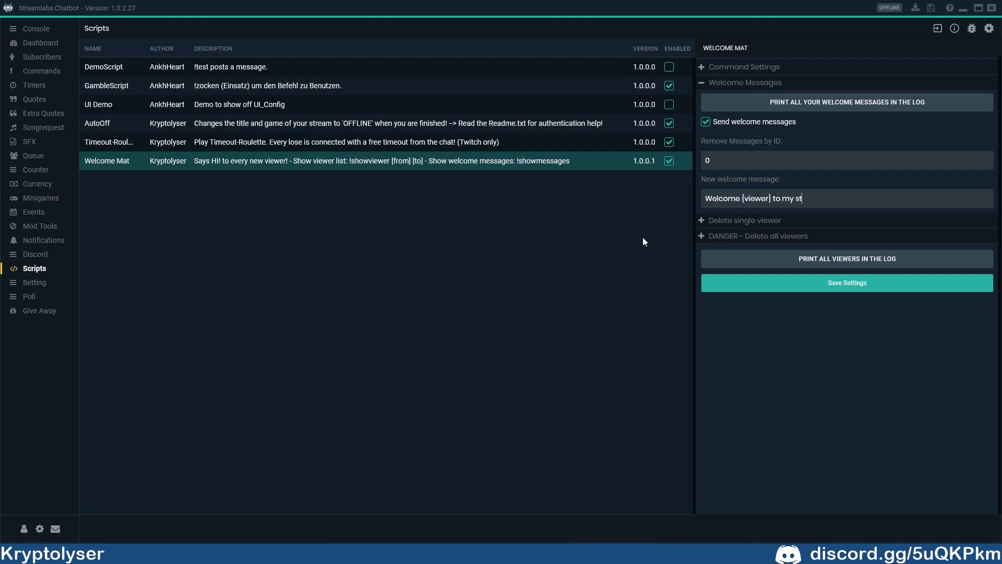
{"action": "type", "text": "ream!"}
{"action": "left_click", "coordinate": [845, 291]}
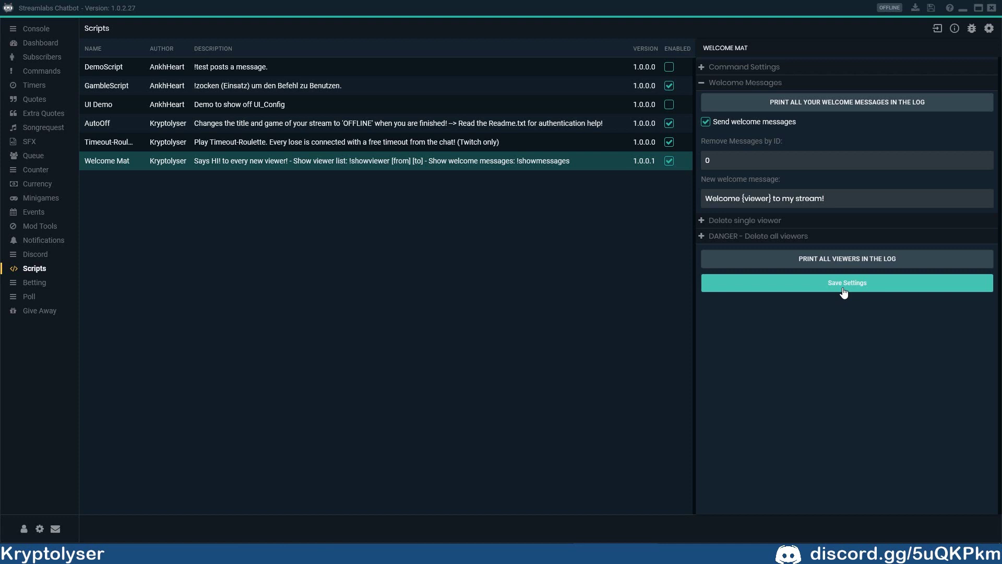
Step: Print all welcome messages and check the script log for the addition
{"action": "left_click", "coordinate": [954, 29]}
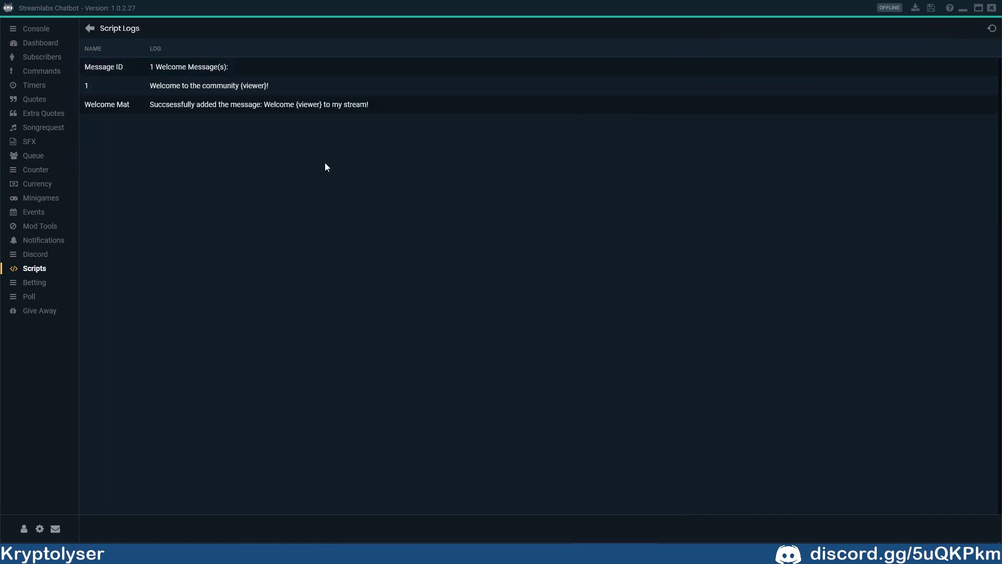
{"action": "left_click", "coordinate": [89, 28]}
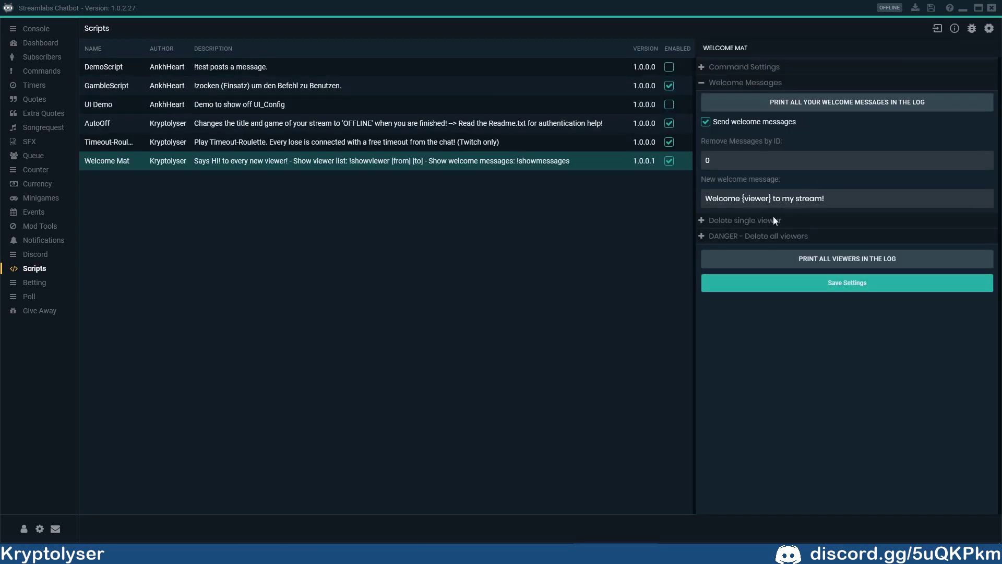
{"action": "left_click", "coordinate": [862, 102]}
{"action": "left_click", "coordinate": [954, 28]}
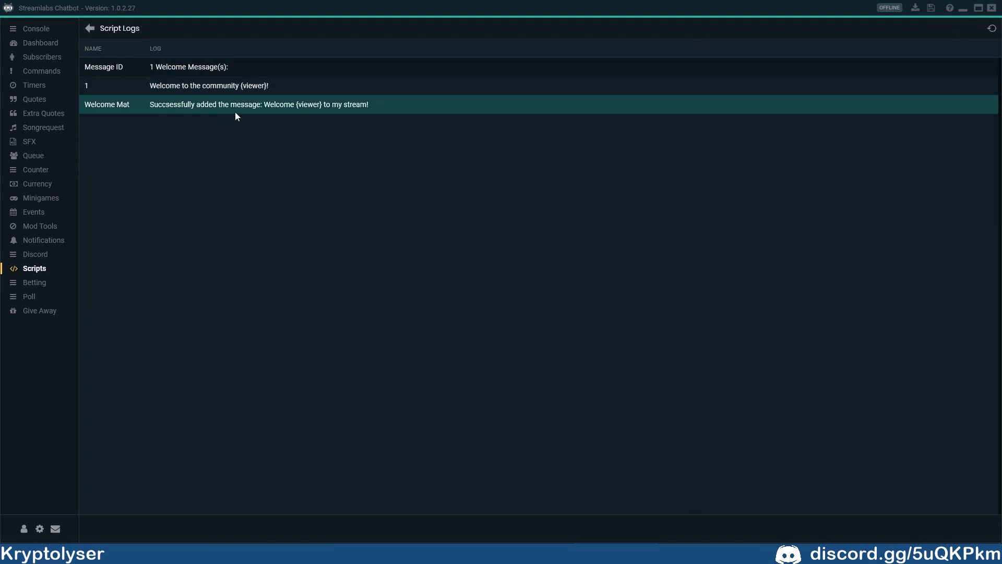
Step: Clear the script log, reprint all welcome messages, and view both listed messages
{"action": "left_click", "coordinate": [90, 28]}
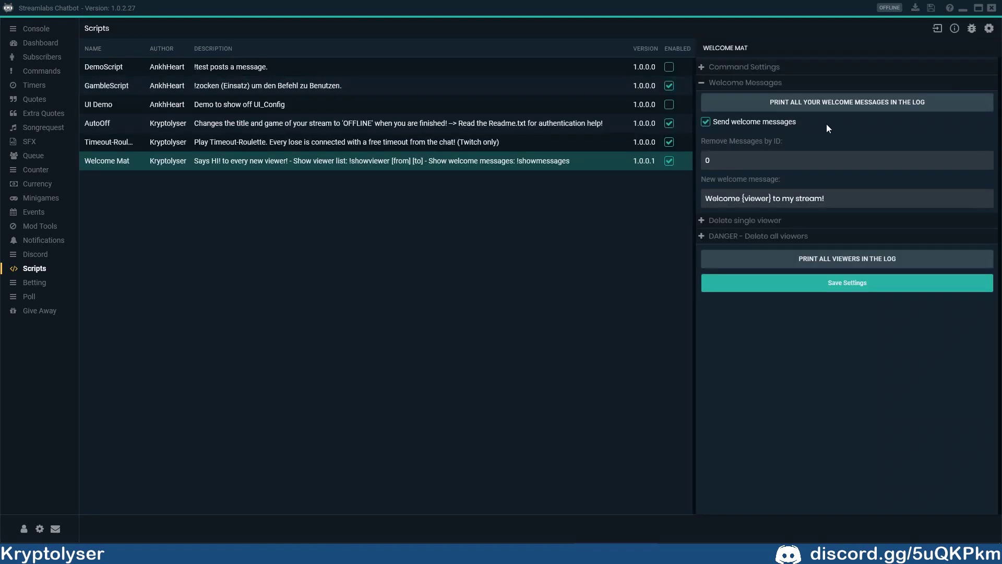
{"action": "left_click", "coordinate": [954, 29]}
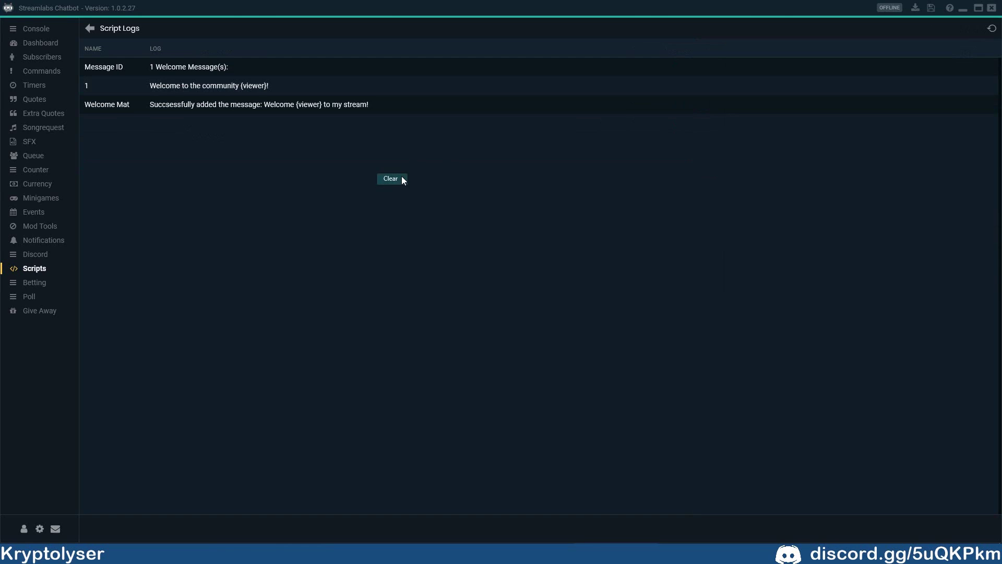
{"action": "left_click", "coordinate": [402, 178]}
{"action": "left_click", "coordinate": [87, 32]}
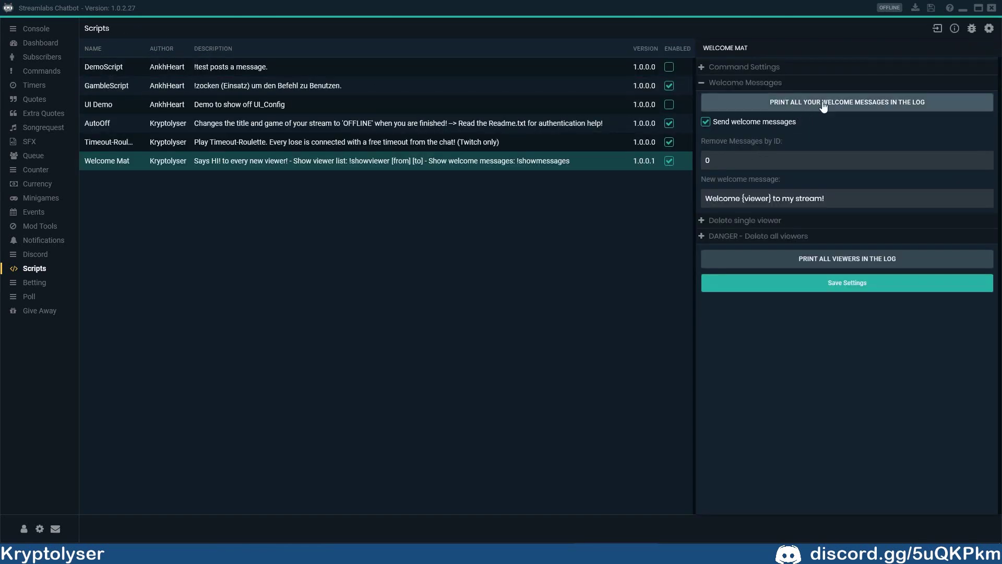
{"action": "left_click", "coordinate": [956, 28]}
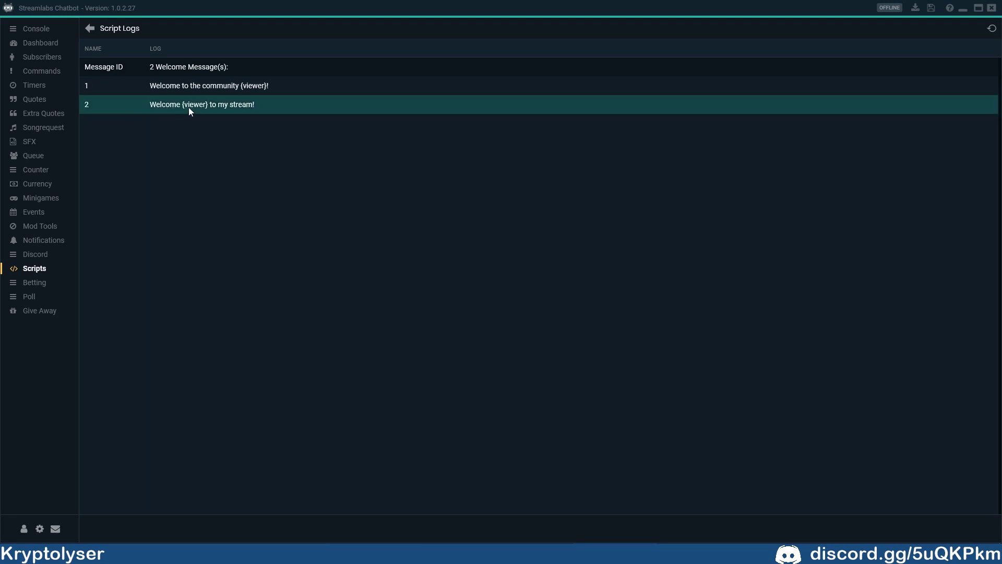
{"action": "left_click", "coordinate": [90, 28]}
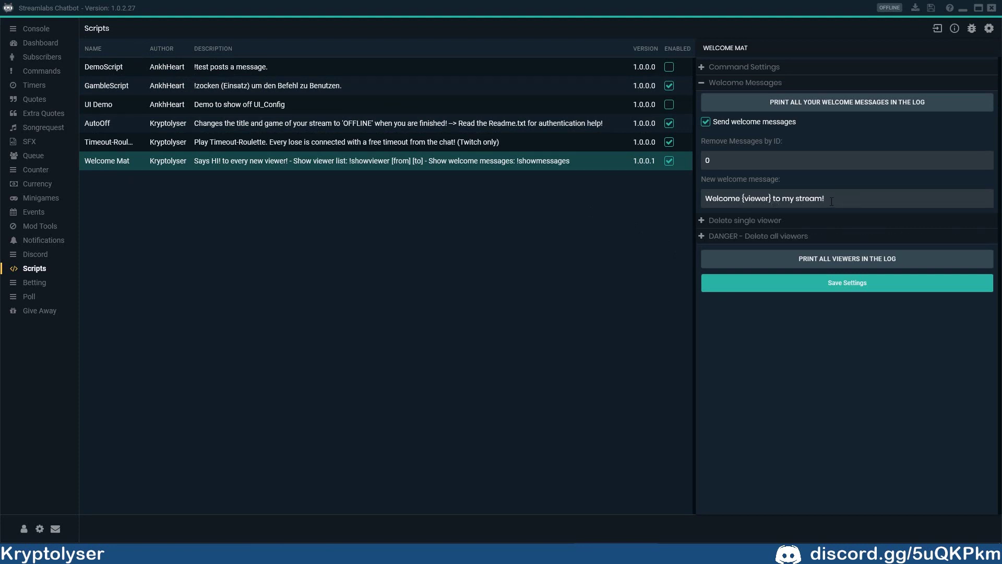
Step: Clear the script log and reprint welcome messages to confirm two are stored
{"action": "left_click_drag", "start_coordinate": [832, 201], "coordinate": [640, 211]}
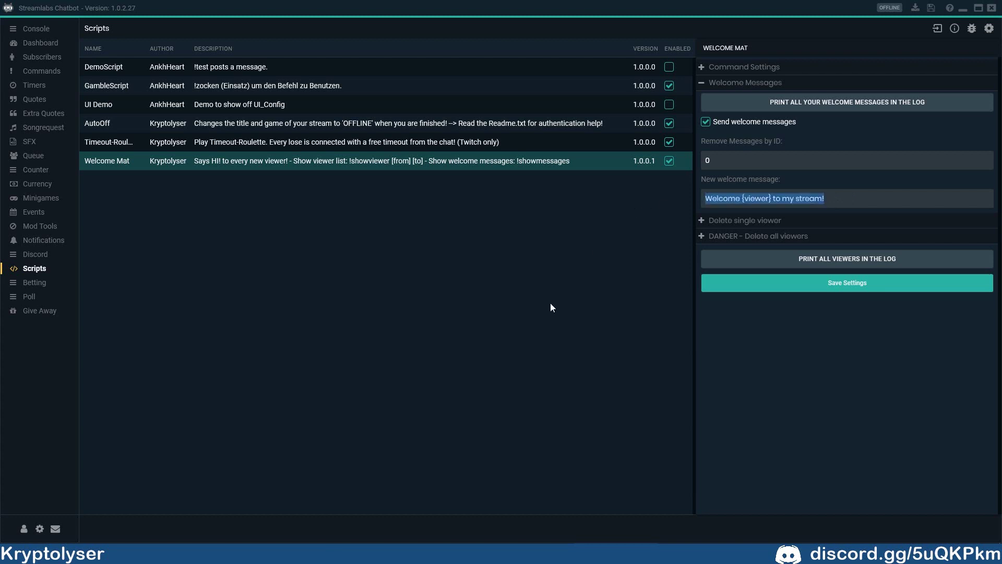
{"action": "left_click", "coordinate": [847, 200]}
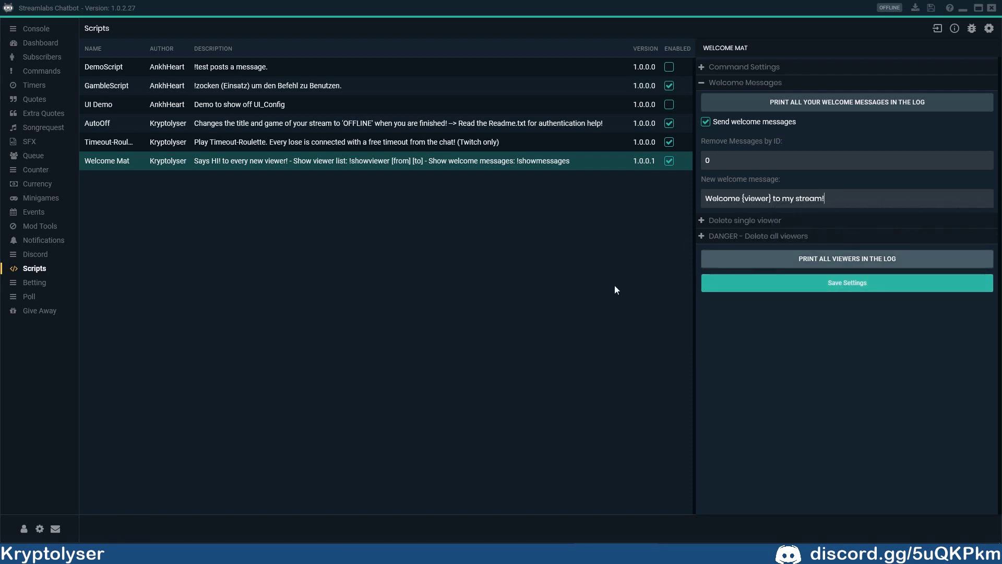
{"action": "left_click", "coordinate": [810, 287]}
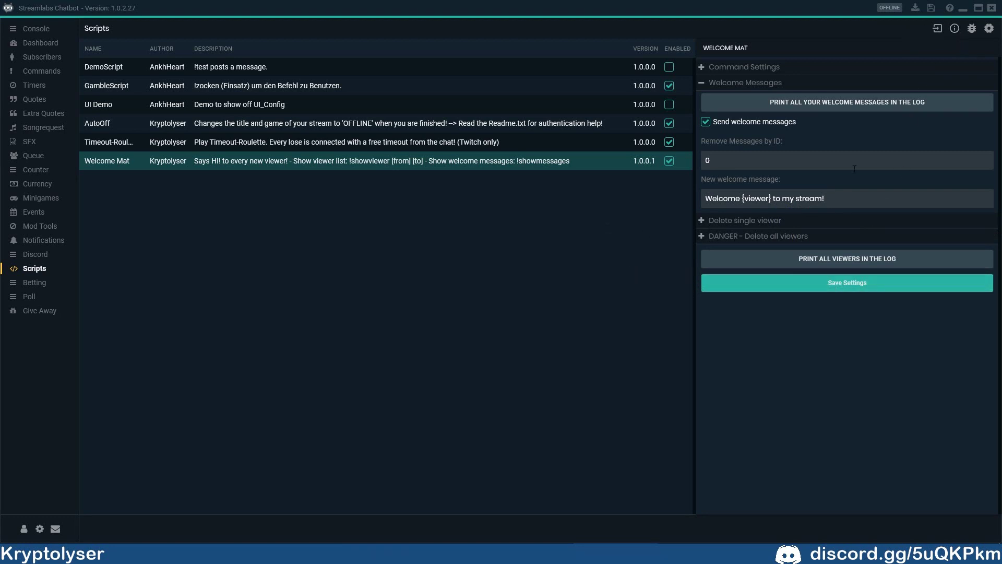
{"action": "left_click", "coordinate": [955, 29]}
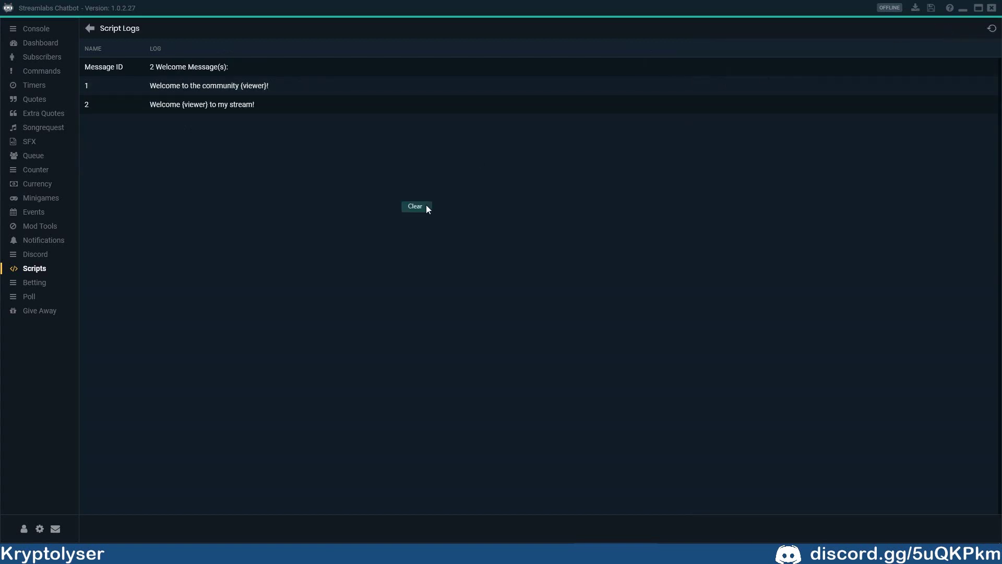
{"action": "left_click", "coordinate": [426, 208]}
{"action": "left_click", "coordinate": [90, 28]}
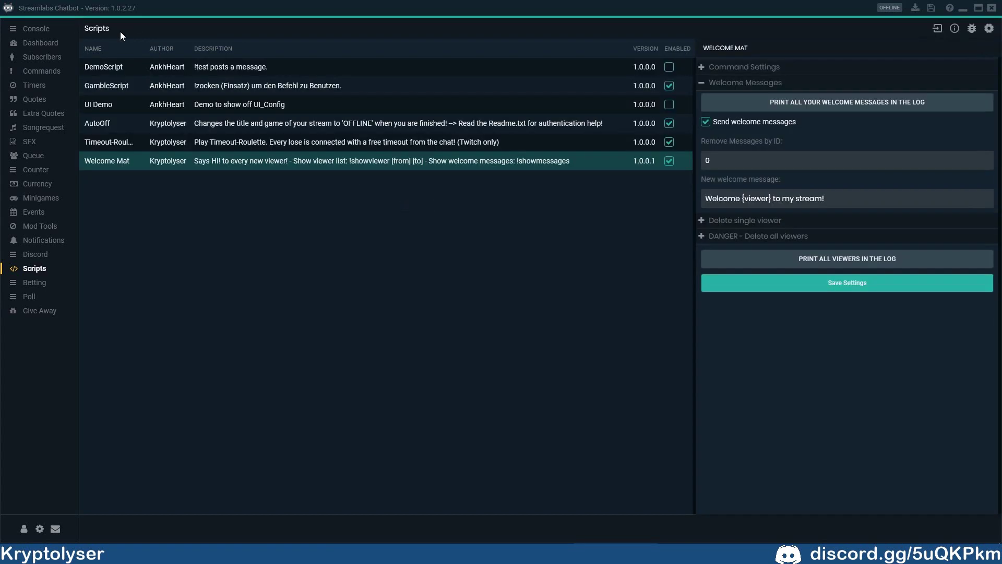
{"action": "left_click", "coordinate": [839, 103]}
{"action": "left_click", "coordinate": [955, 29]}
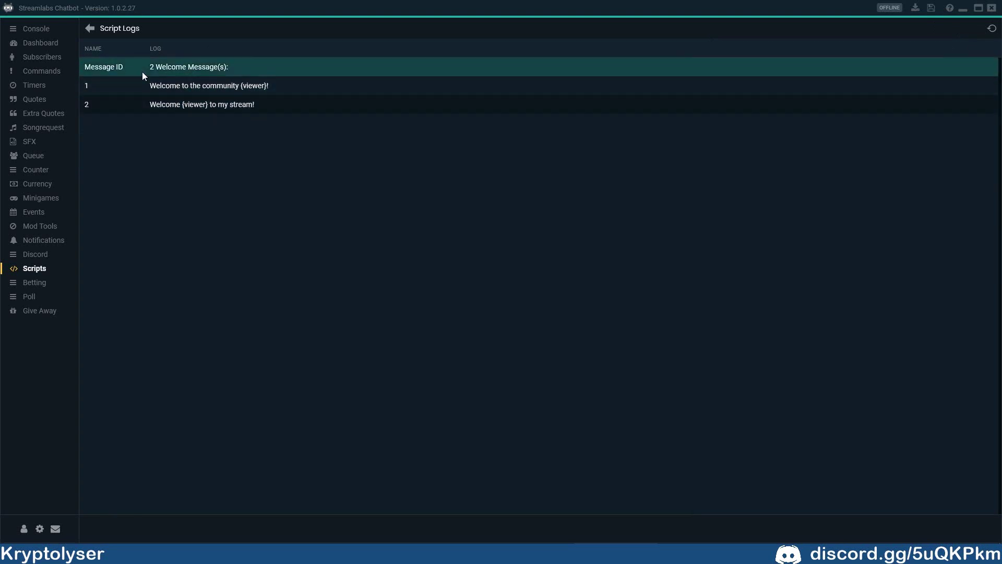
{"action": "left_click", "coordinate": [90, 29]}
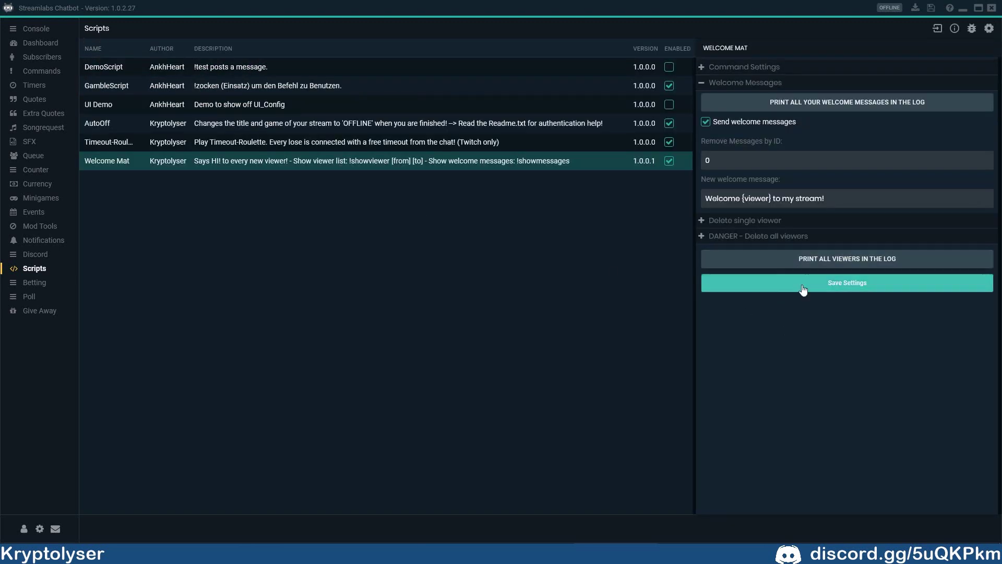
Step: Delete the text in the New welcome message field
{"action": "left_click_drag", "start_coordinate": [828, 198], "coordinate": [604, 320]}
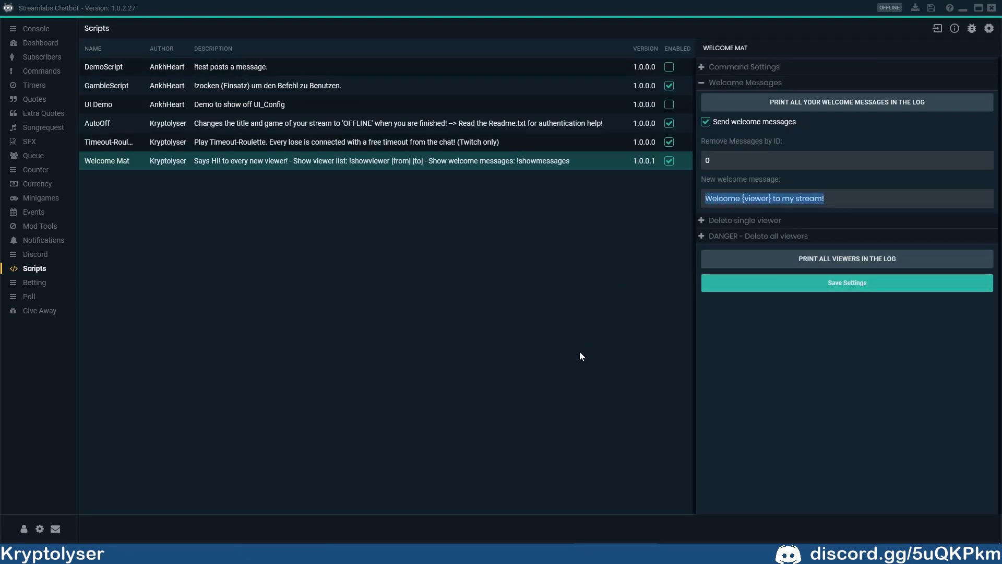
{"action": "key", "text": "BackSpace"}
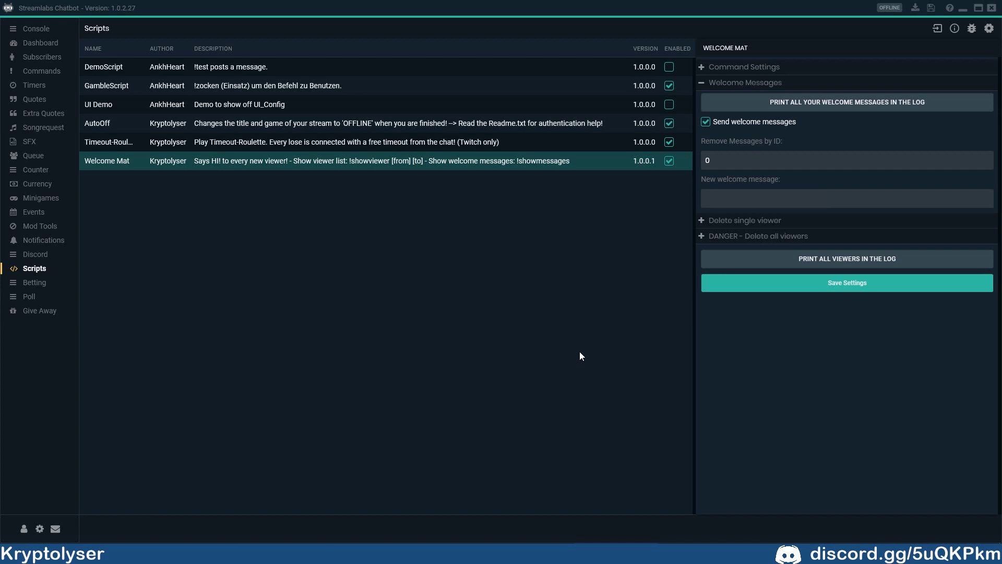
{"action": "left_click", "coordinate": [746, 156]}
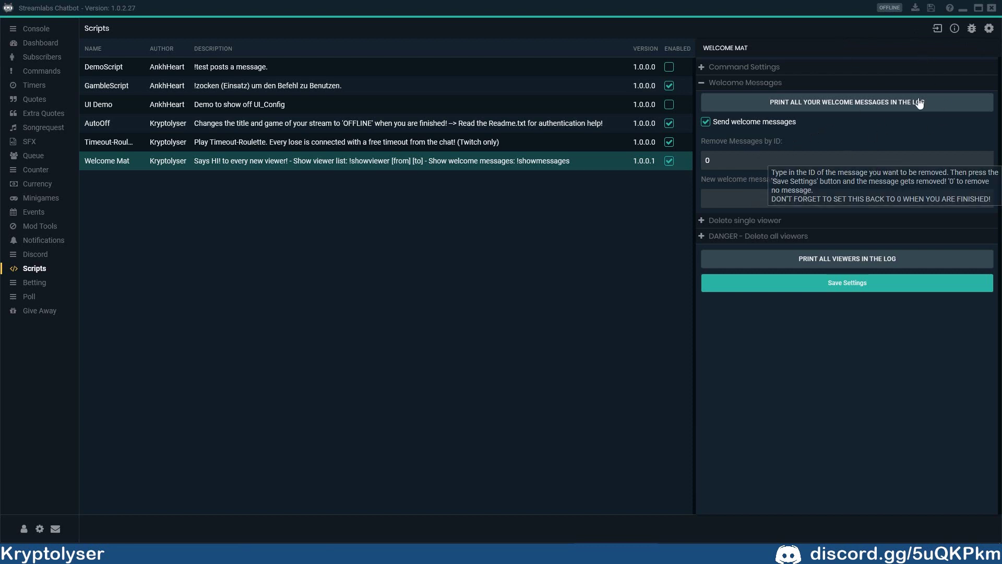
Step: Check message IDs in the log, then set Remove Messages by ID to 1 and save
{"action": "left_click", "coordinate": [938, 28]}
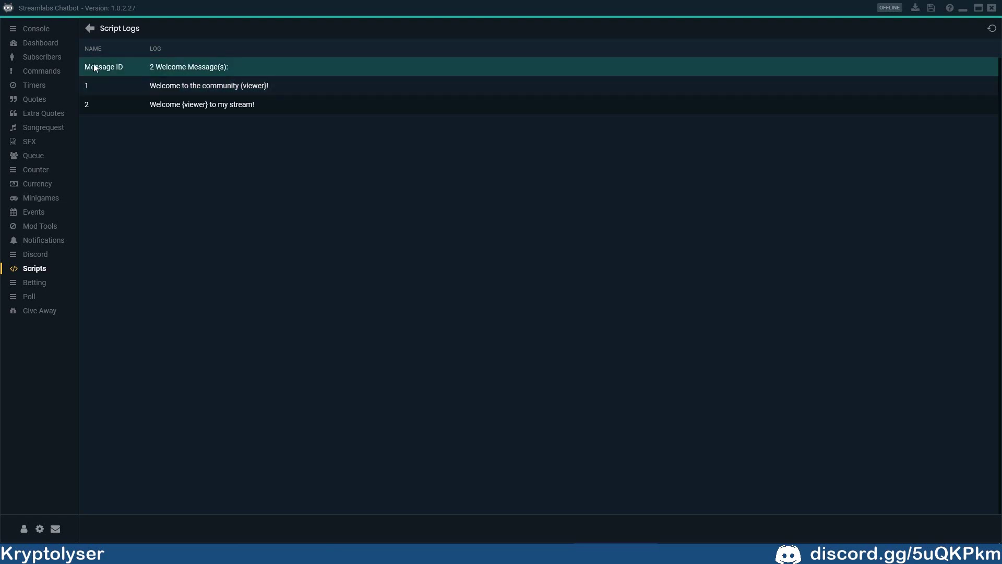
{"action": "left_click", "coordinate": [90, 30]}
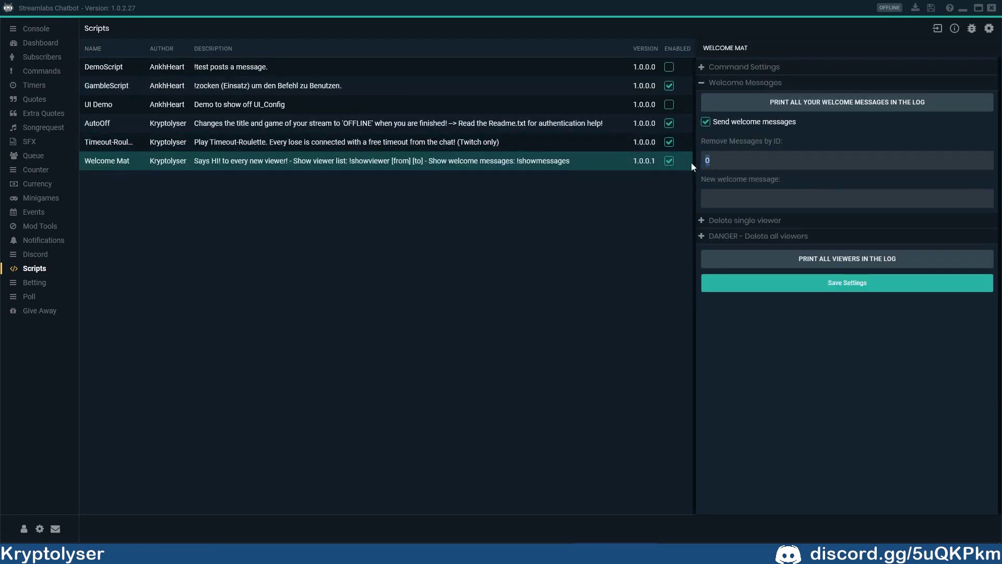
{"action": "type", "text": "1"}
{"action": "left_click", "coordinate": [832, 287]}
Step: Clear the log and reprint to confirm only 'Welcome {viewer} to my stream!' remains
{"action": "left_click", "coordinate": [938, 28]}
{"action": "left_click", "coordinate": [195, 124]}
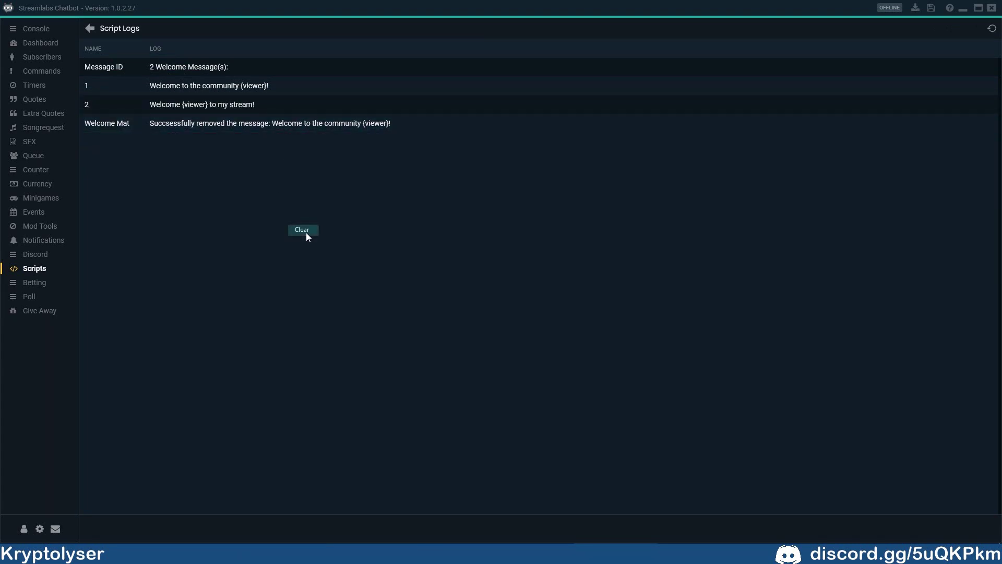
{"action": "left_click", "coordinate": [306, 232]}
{"action": "left_click", "coordinate": [90, 28]}
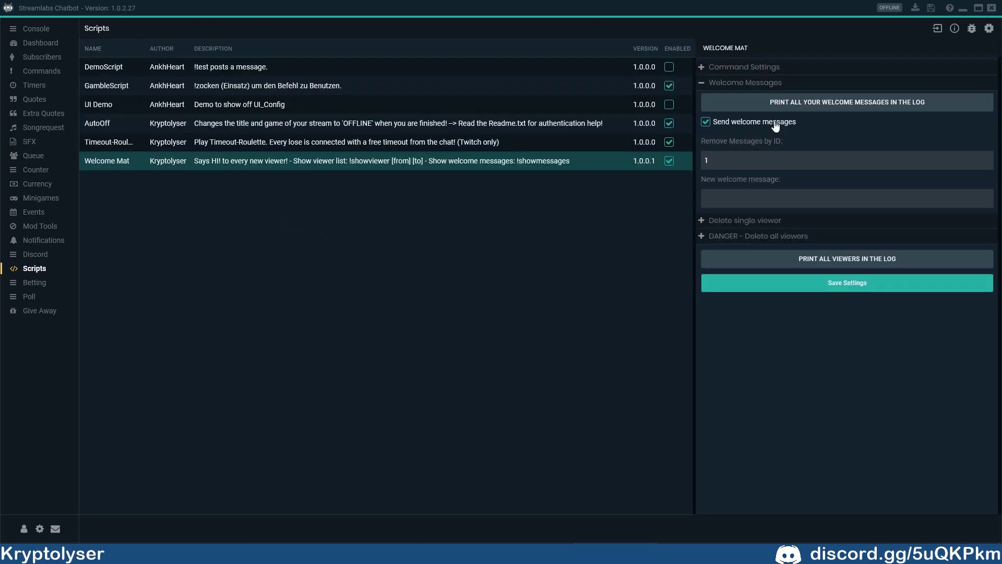
{"action": "left_click", "coordinate": [954, 29]}
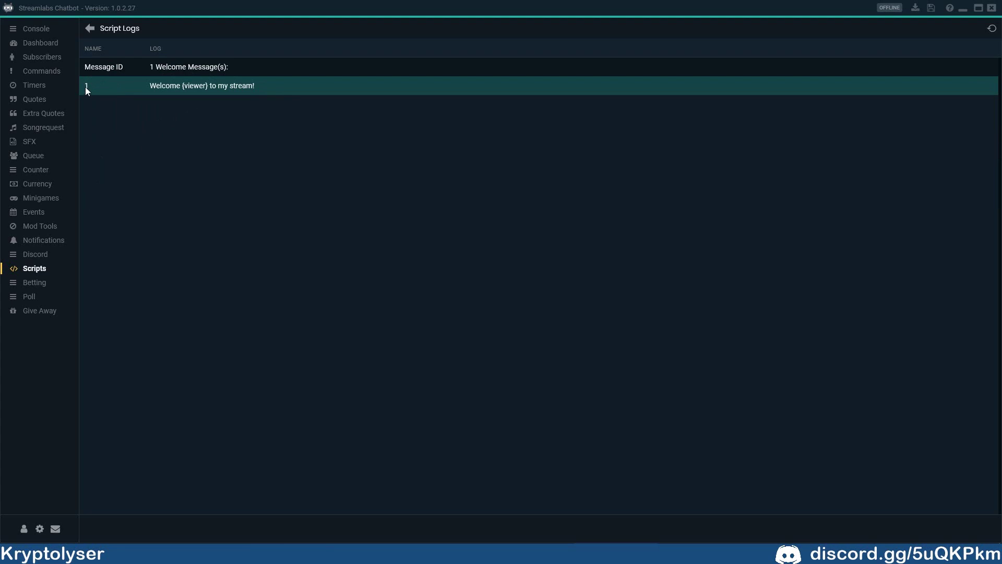
{"action": "left_click", "coordinate": [89, 28]}
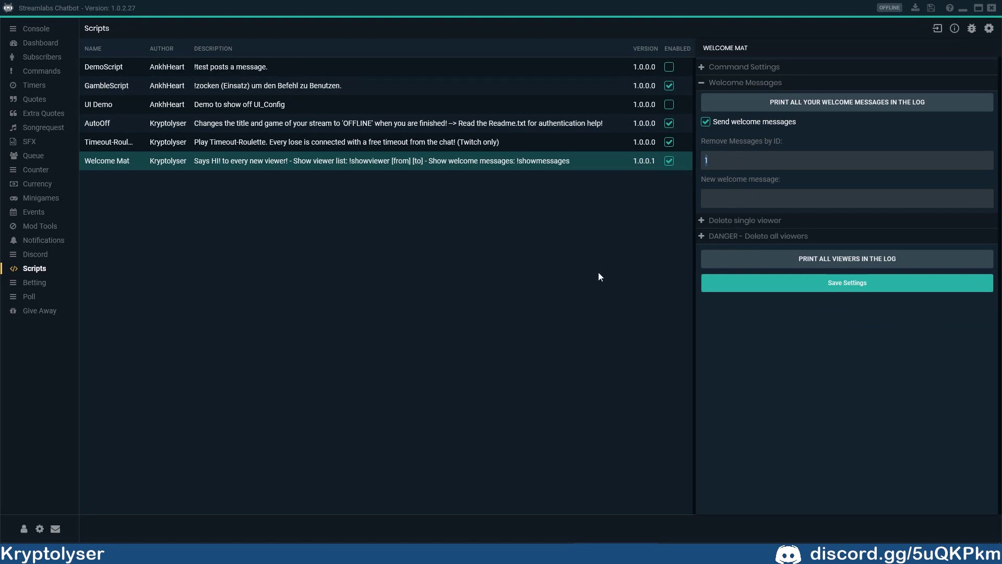
Step: Reset Remove Messages by ID to 0 and return from the script log to the settings
{"action": "type", "text": "0"}
{"action": "left_click", "coordinate": [731, 68]}
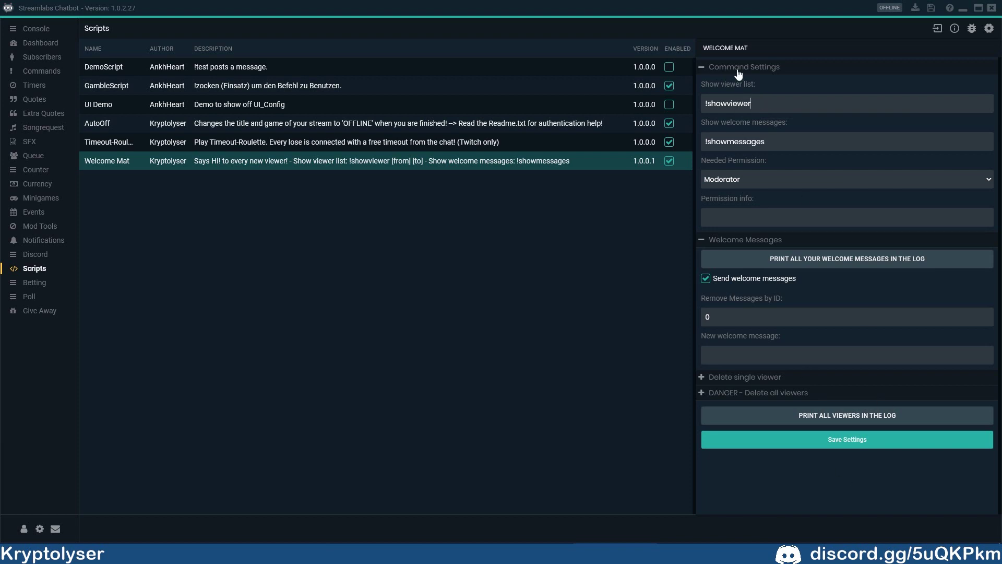
{"action": "left_click", "coordinate": [733, 67]}
{"action": "left_click", "coordinate": [726, 165]}
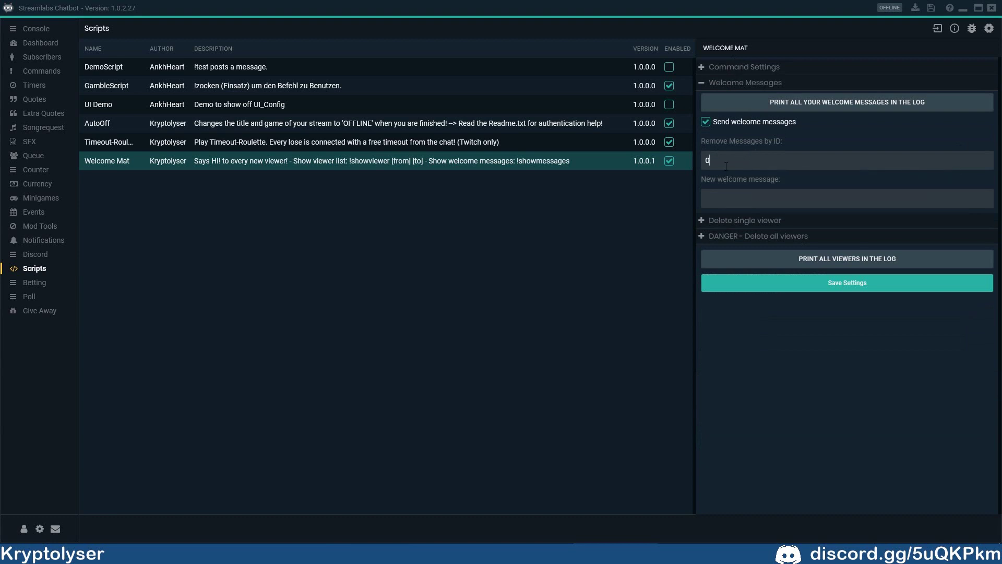
{"action": "left_click", "coordinate": [954, 28]}
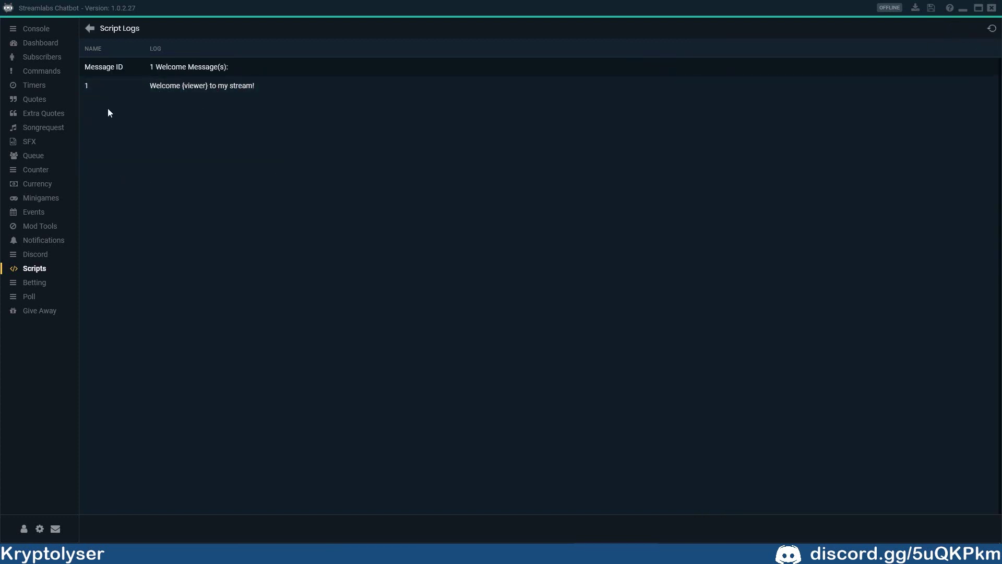
{"action": "left_click", "coordinate": [92, 30]}
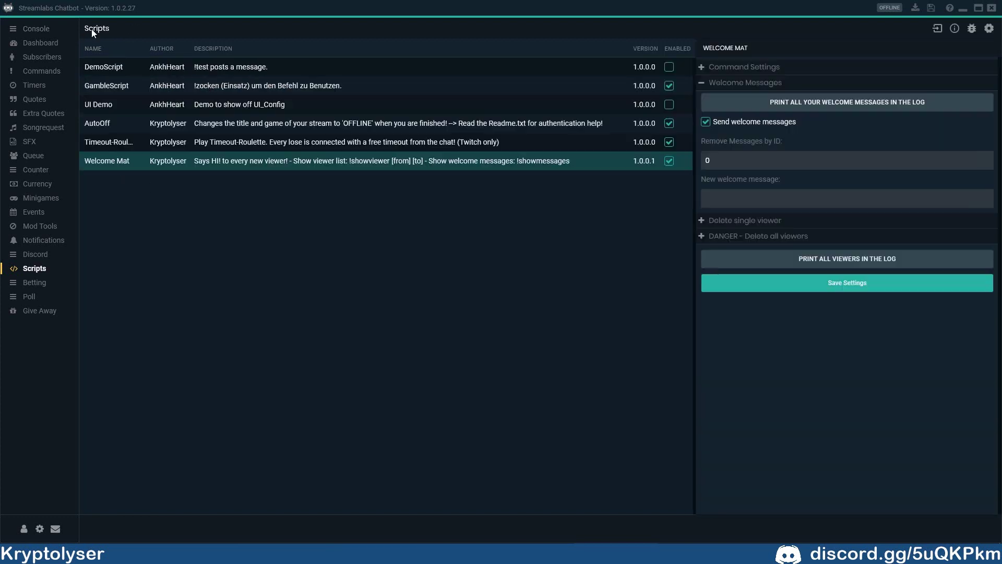
{"action": "left_click", "coordinate": [744, 161]}
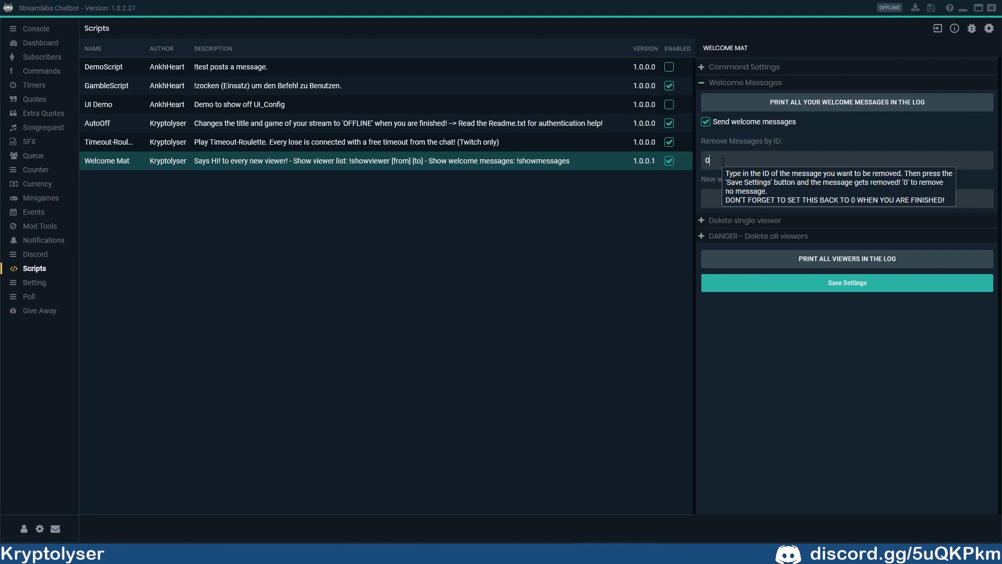
Step: Enter '/w {viewer} Hello!' as the new welcome message and save the settings
{"action": "left_click", "coordinate": [720, 201]}
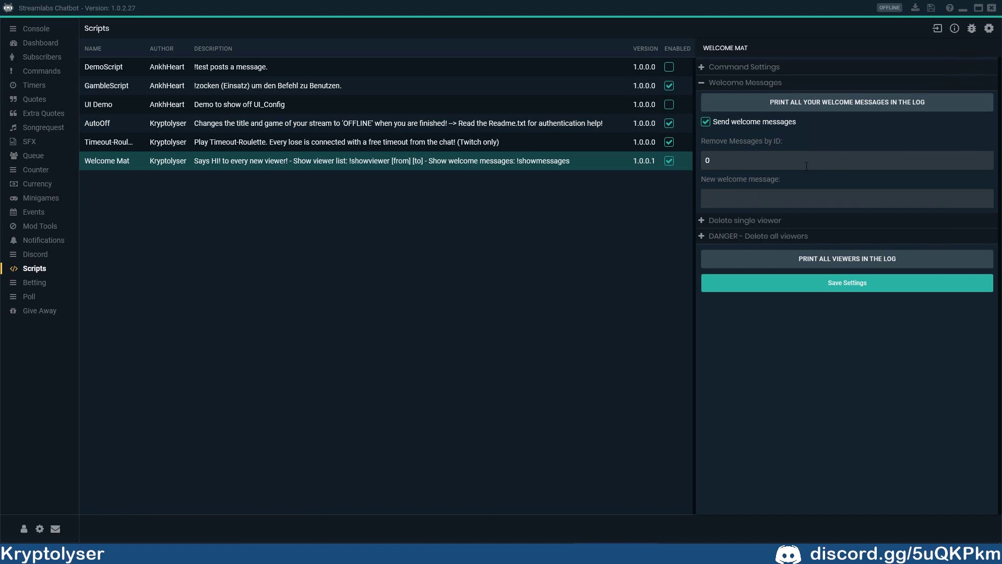
{"action": "mouse_move", "coordinate": [806, 166]}
{"action": "type", "text": "/w {}"}
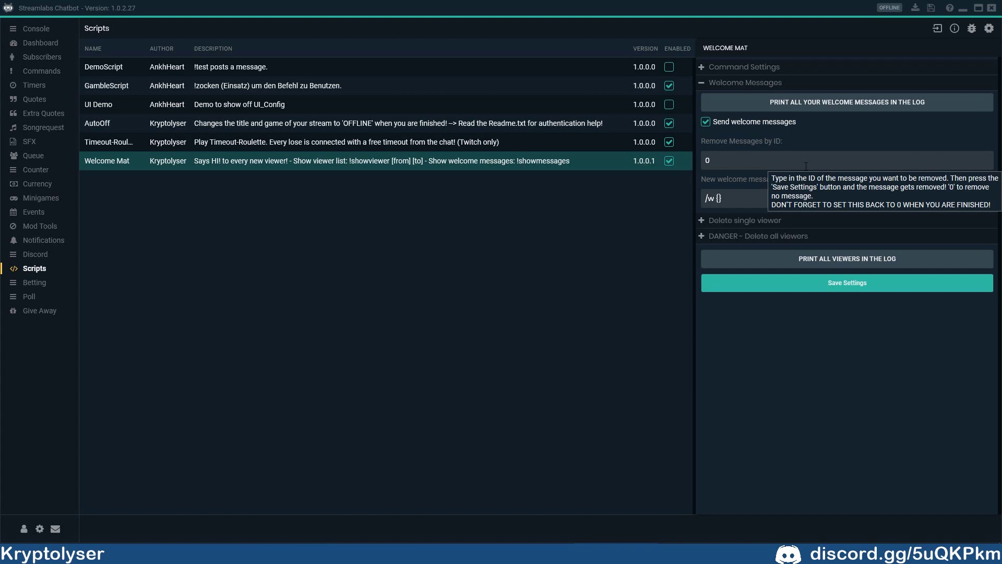
{"action": "type", "text": "viewer"}
{"action": "mouse_move", "coordinate": [739, 203]}
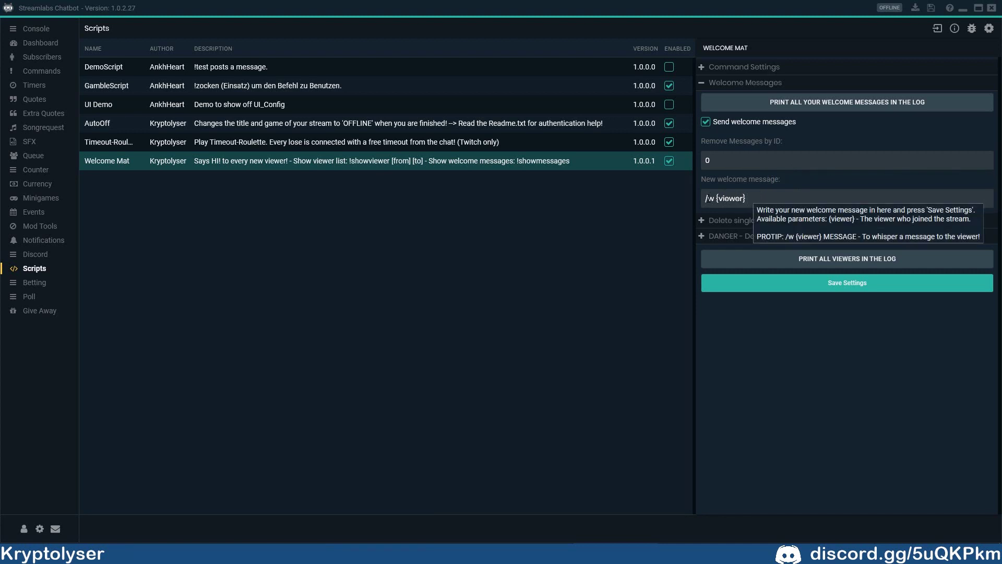
{"action": "left_click_drag", "start_coordinate": [717, 199], "coordinate": [753, 201]}
{"action": "left_click", "coordinate": [757, 199]}
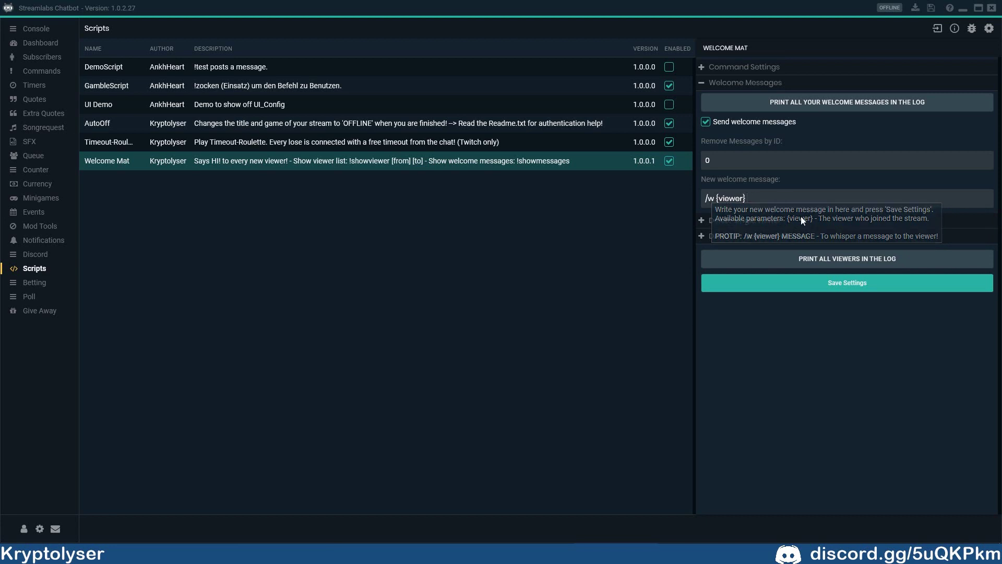
{"action": "type", "text": "Hellos"}
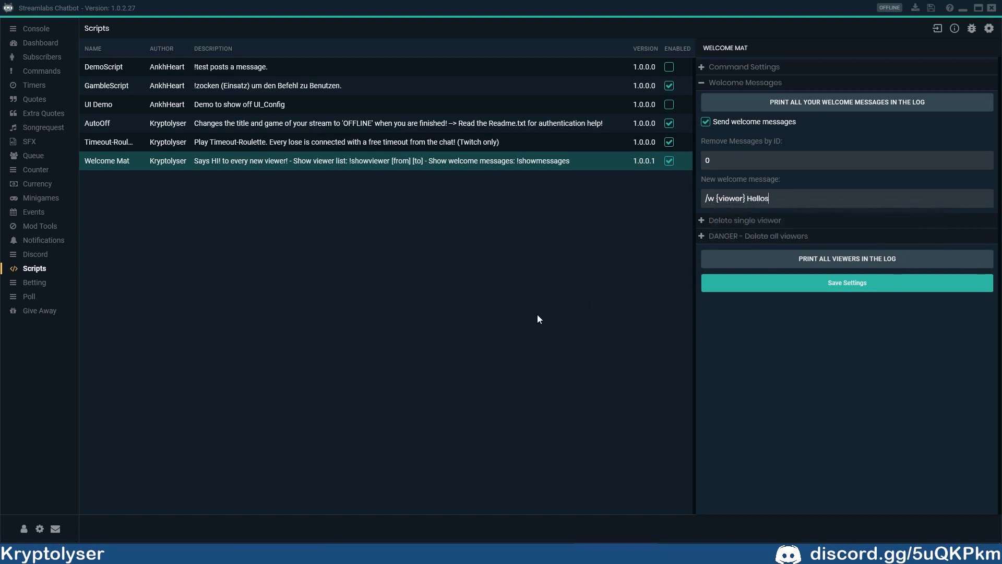
{"action": "key", "text": "BackSpace"}
{"action": "type", "text": "!"}
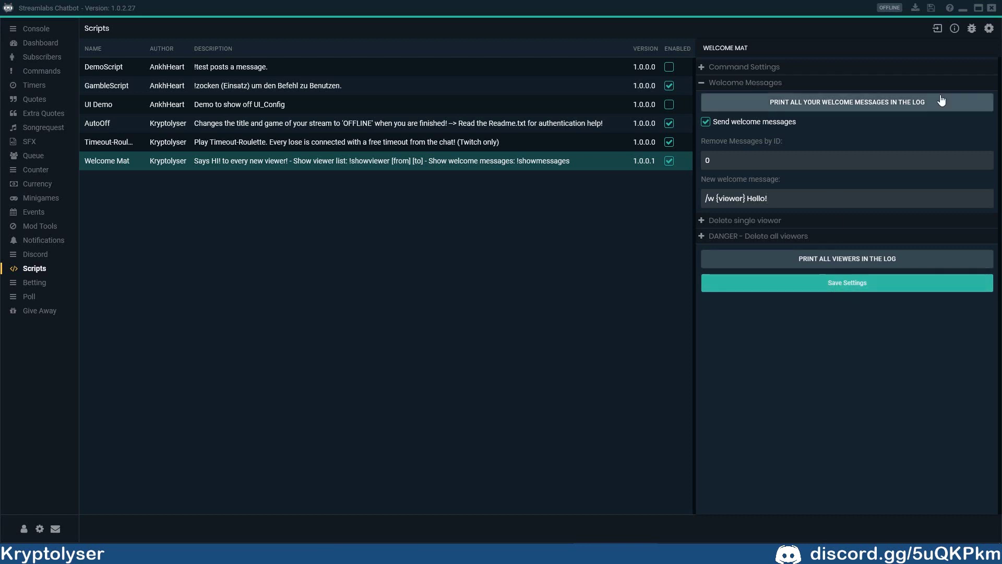
{"action": "left_click", "coordinate": [953, 29]}
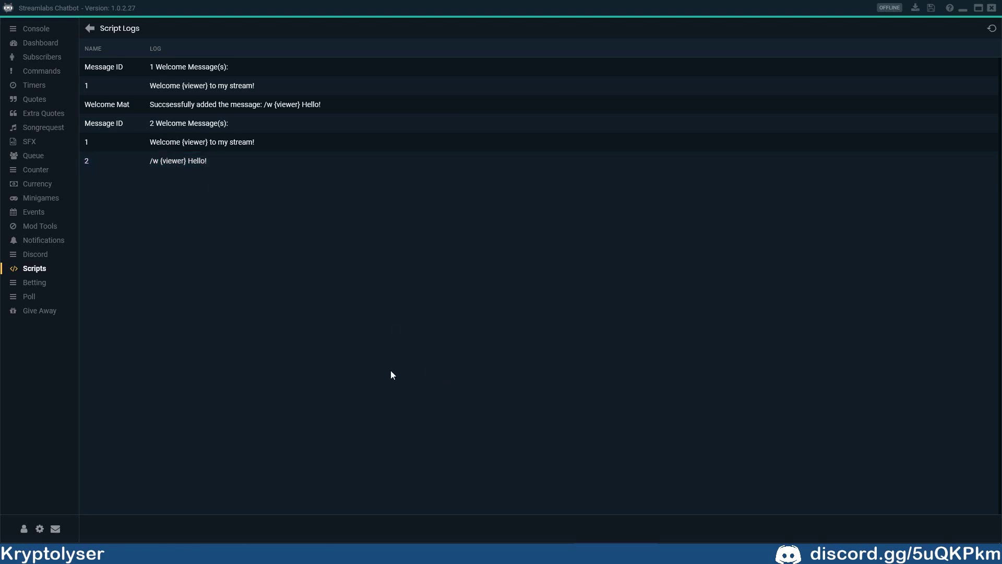
Step: Back in the Welcome Mat settings, empty the new-message field and collapse Welcome Messages
{"action": "left_click", "coordinate": [90, 28]}
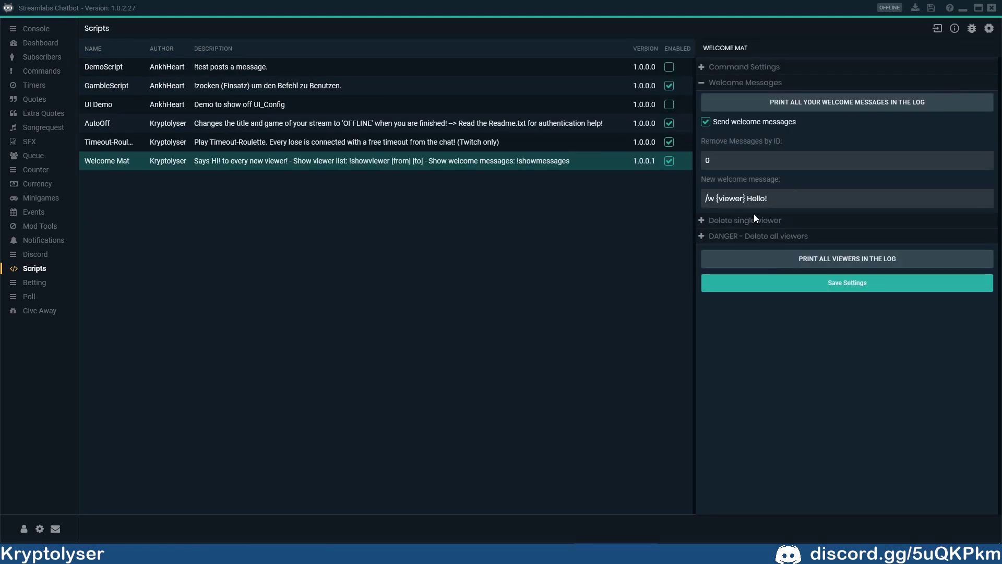
{"action": "left_click_drag", "start_coordinate": [781, 199], "coordinate": [654, 195]}
{"action": "key", "text": "BackSpace"}
{"action": "left_click", "coordinate": [720, 84]}
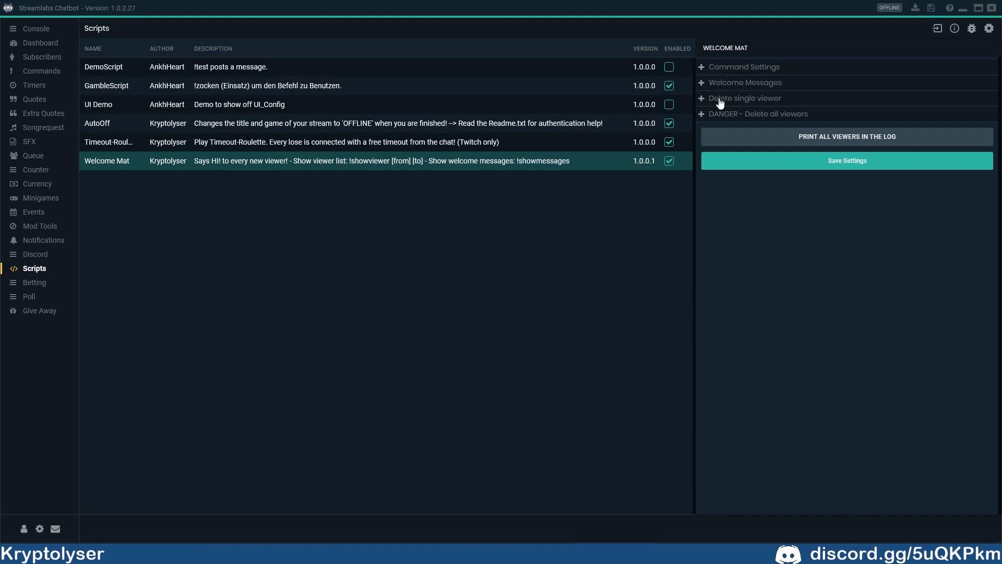
Step: Enter the streamer's own username under Delete single viewer and save the settings
{"action": "left_click", "coordinate": [720, 99]}
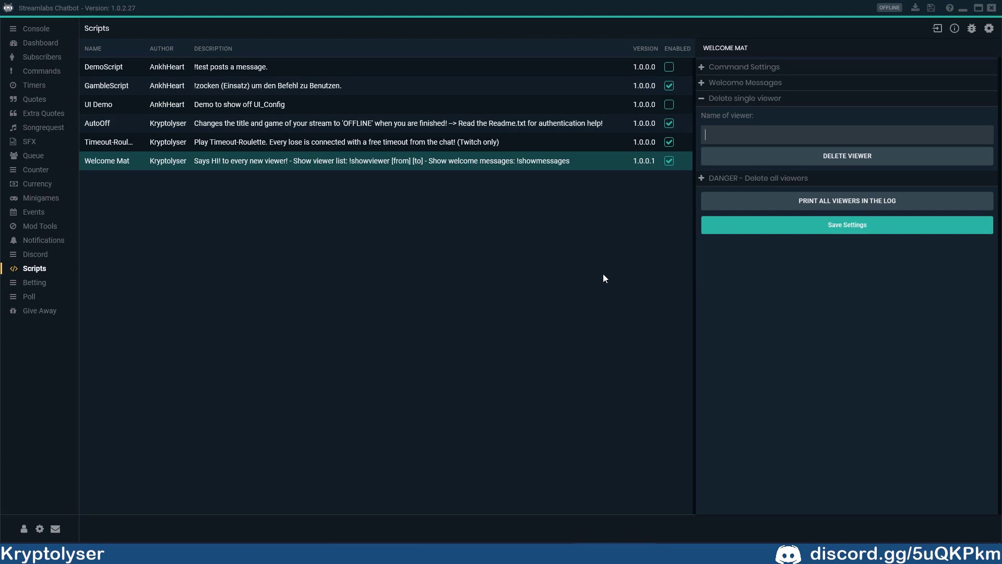
{"action": "type", "text": "kryptolyser"}
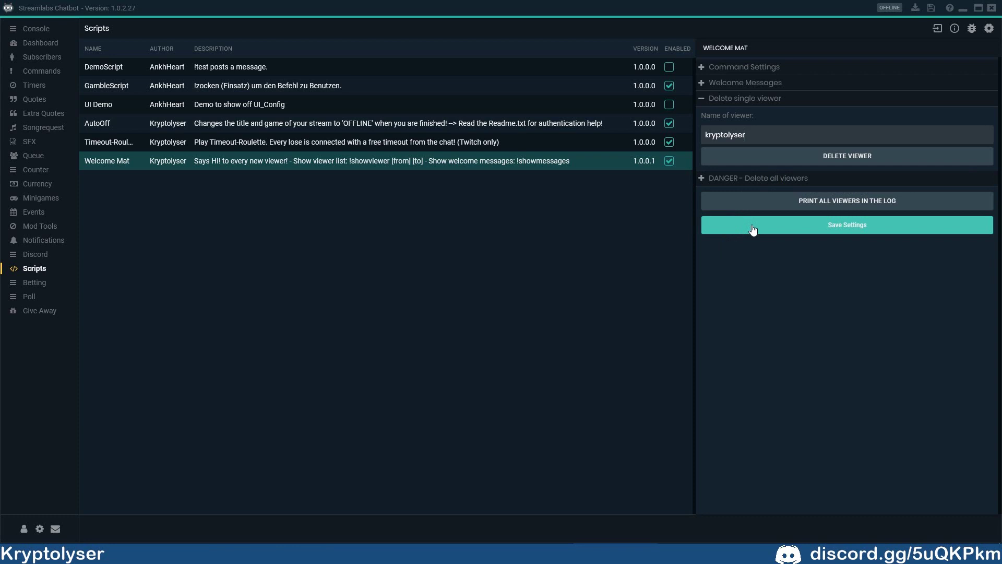
{"action": "left_click", "coordinate": [785, 160]}
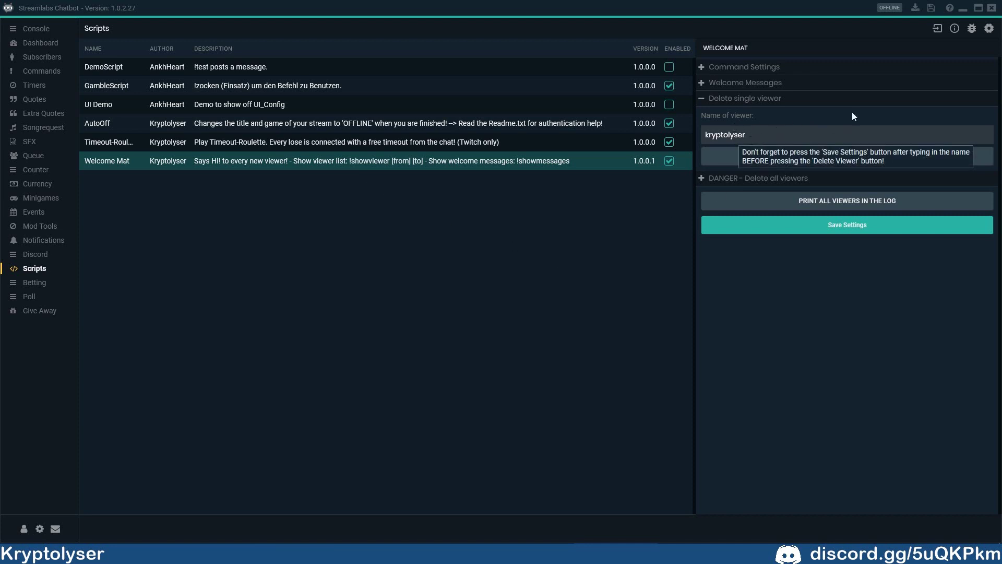
Step: Clear the script log, delete that viewer, and confirm the removal in the log before switching to Twitch
{"action": "left_click", "coordinate": [953, 29]}
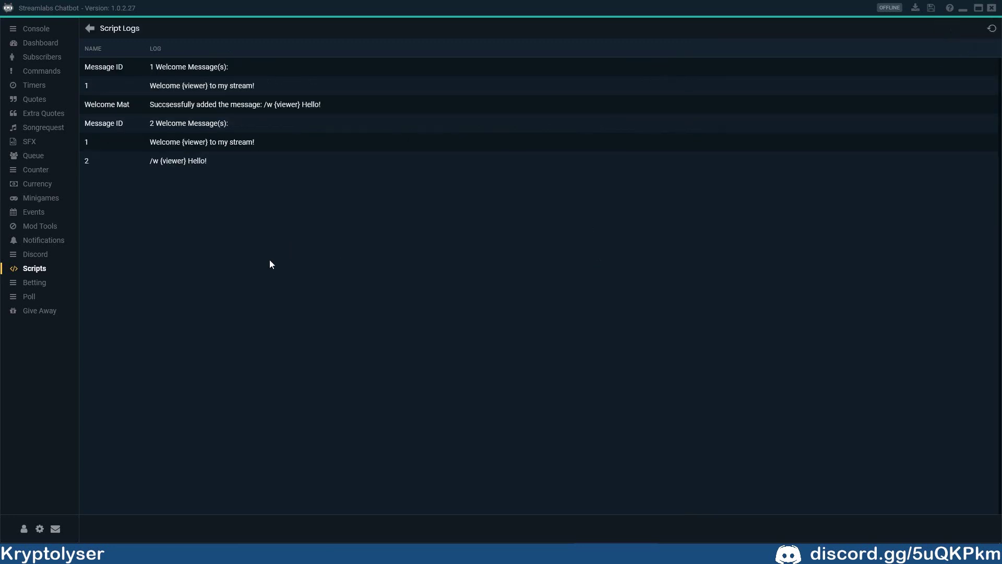
{"action": "left_click", "coordinate": [242, 242]}
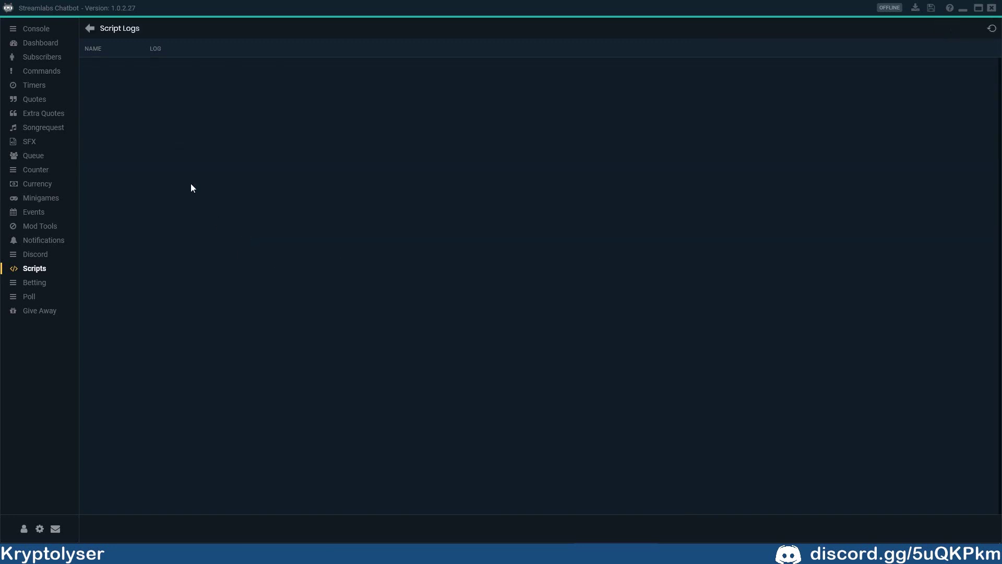
{"action": "left_click", "coordinate": [91, 30]}
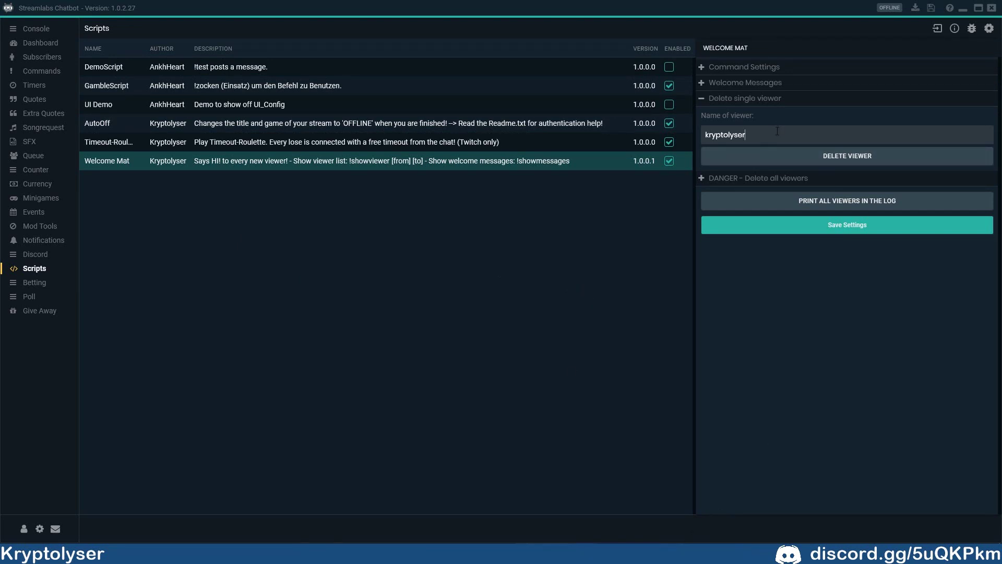
{"action": "left_click", "coordinate": [788, 156]}
{"action": "left_click", "coordinate": [954, 30]}
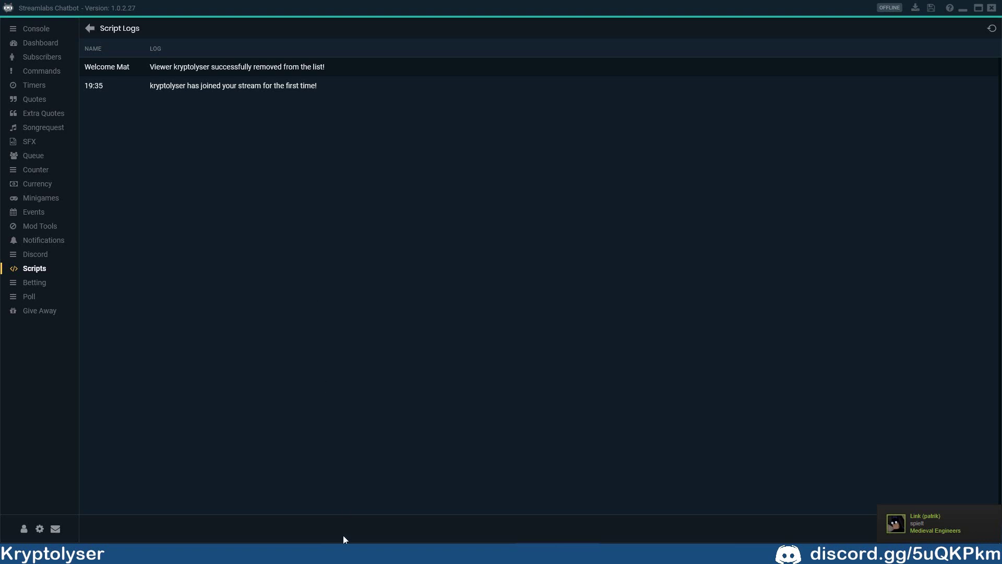
{"action": "key", "text": "alt+Tab"}
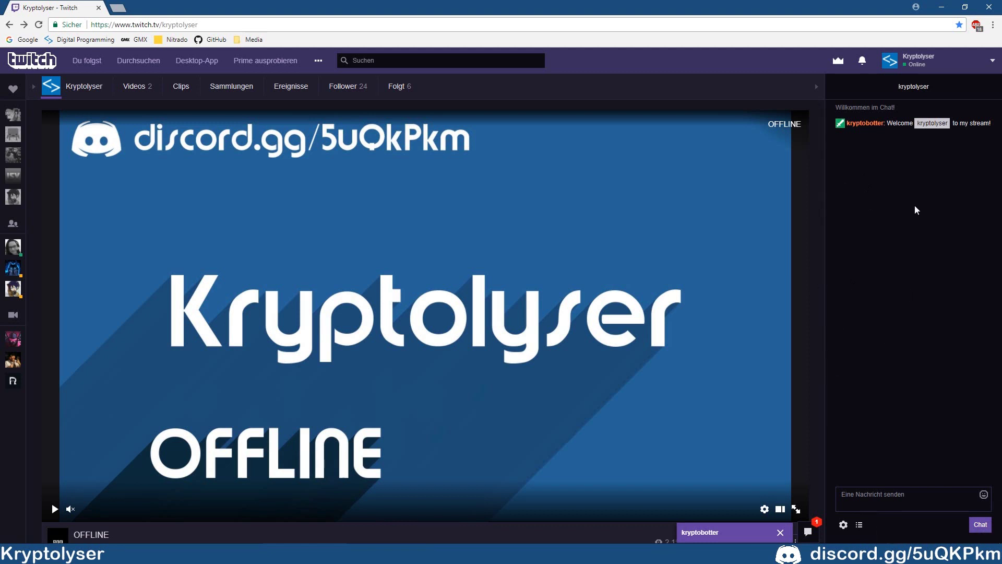
Step: Check the bot's Twitch welcome and whispers, then print all welcome messages to the script log
{"action": "left_click_drag", "start_coordinate": [886, 123], "coordinate": [973, 123]}
{"action": "left_click", "coordinate": [950, 207]}
{"action": "key", "text": "alt+Tab"}
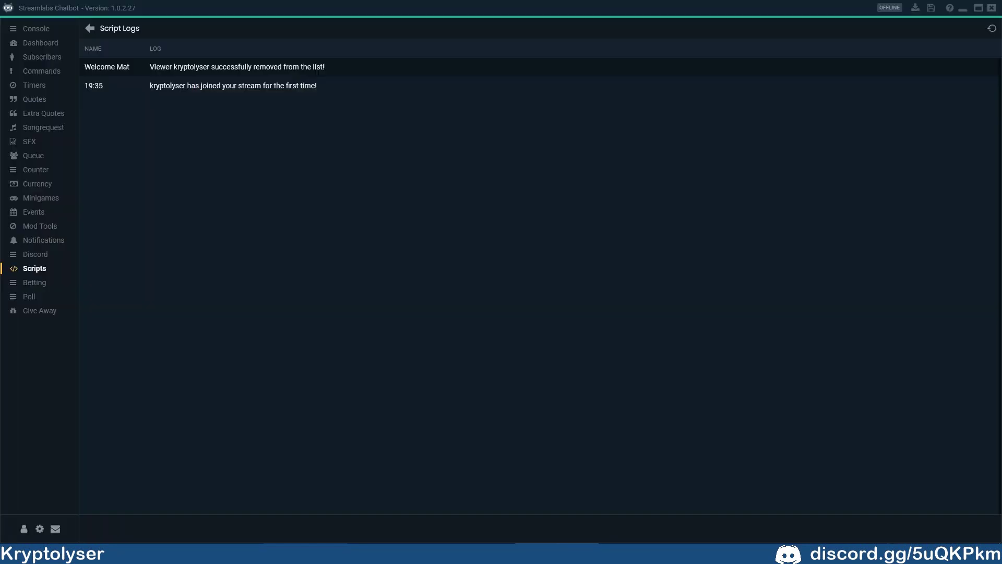
{"action": "left_click", "coordinate": [90, 29]}
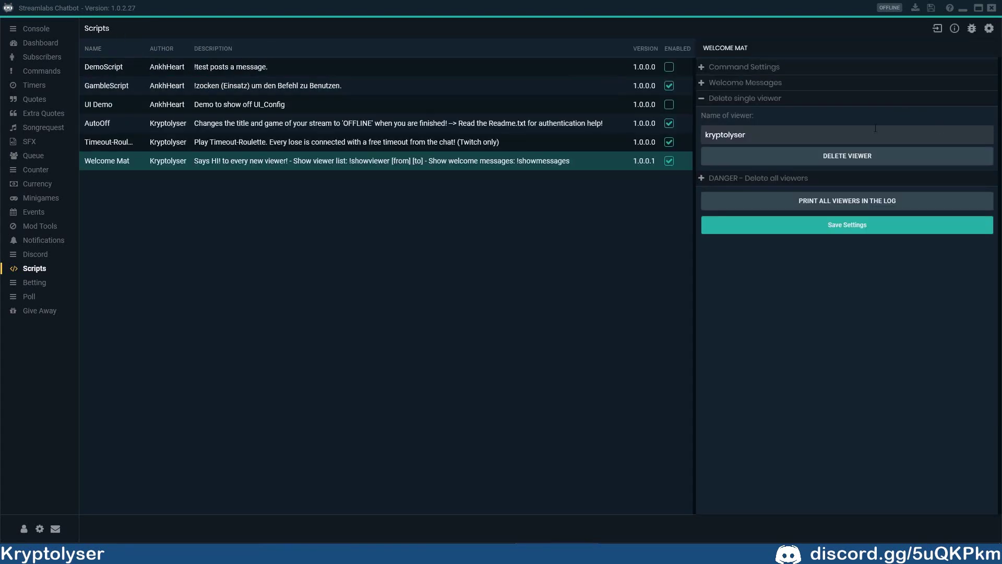
{"action": "left_click", "coordinate": [736, 84]}
{"action": "left_click", "coordinate": [834, 107]}
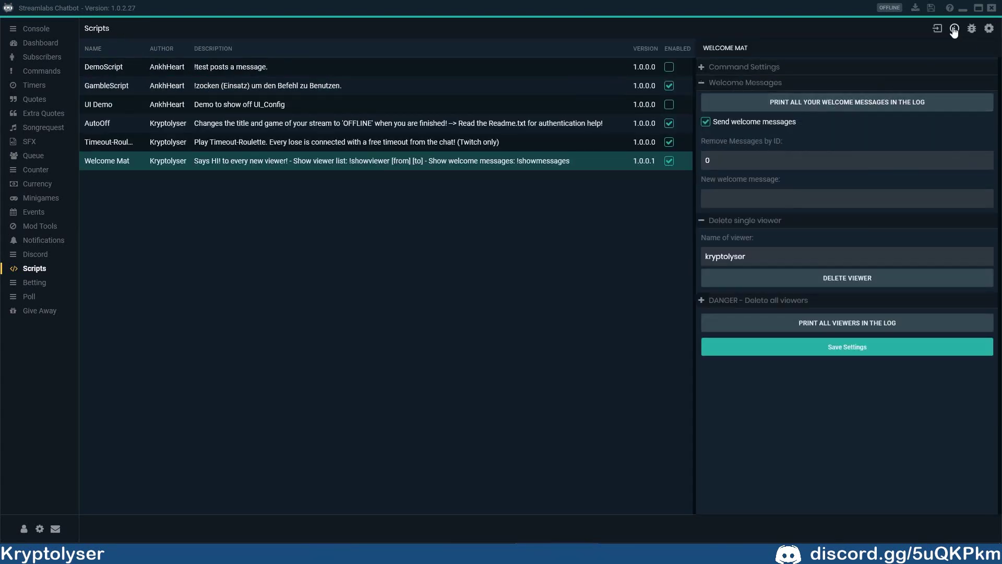
{"action": "left_click", "coordinate": [954, 29]}
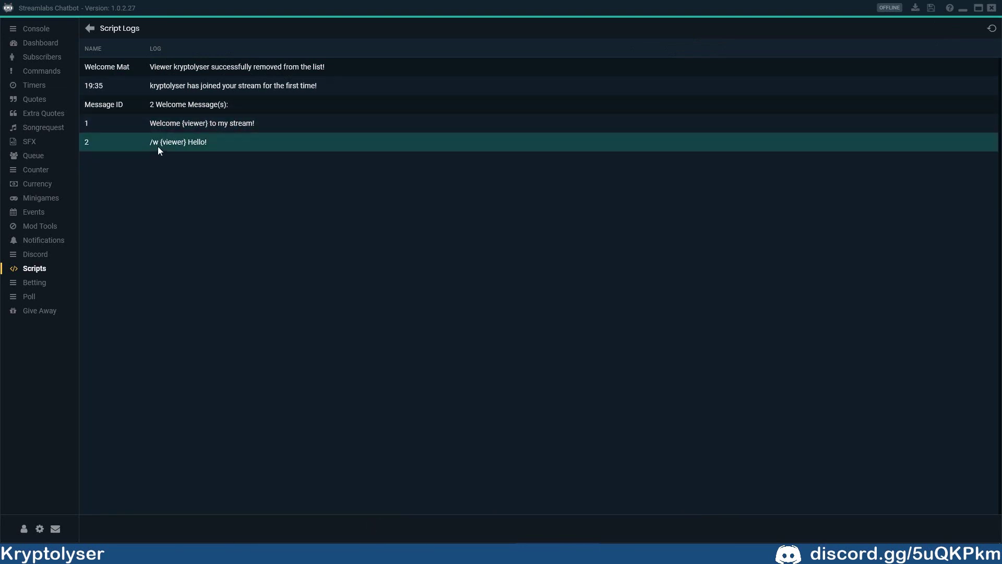
Step: Close the bot's whisper window on Twitch, clear the script log, and select the entered viewer name
{"action": "key", "text": "alt+Tab"}
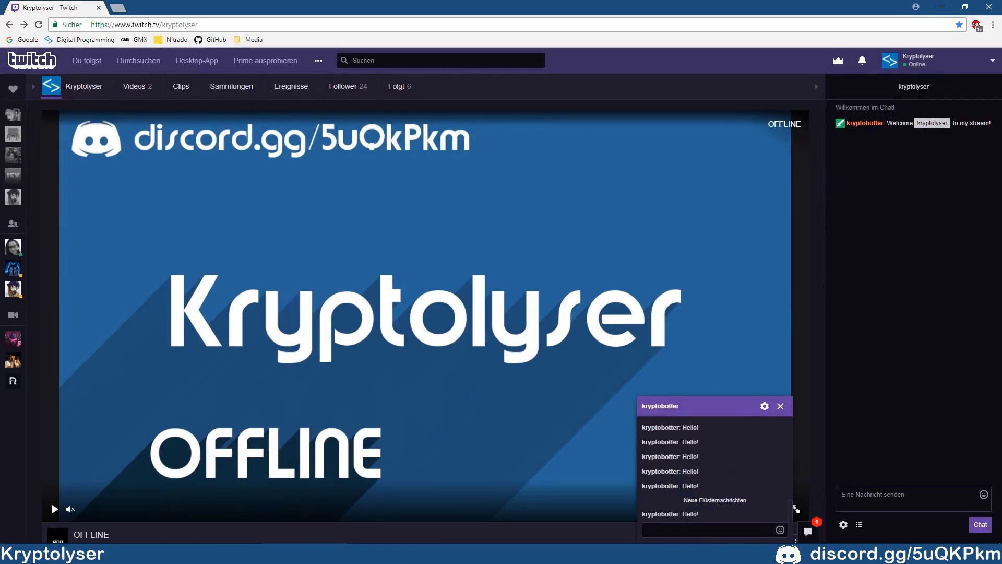
{"action": "left_click", "coordinate": [781, 407]}
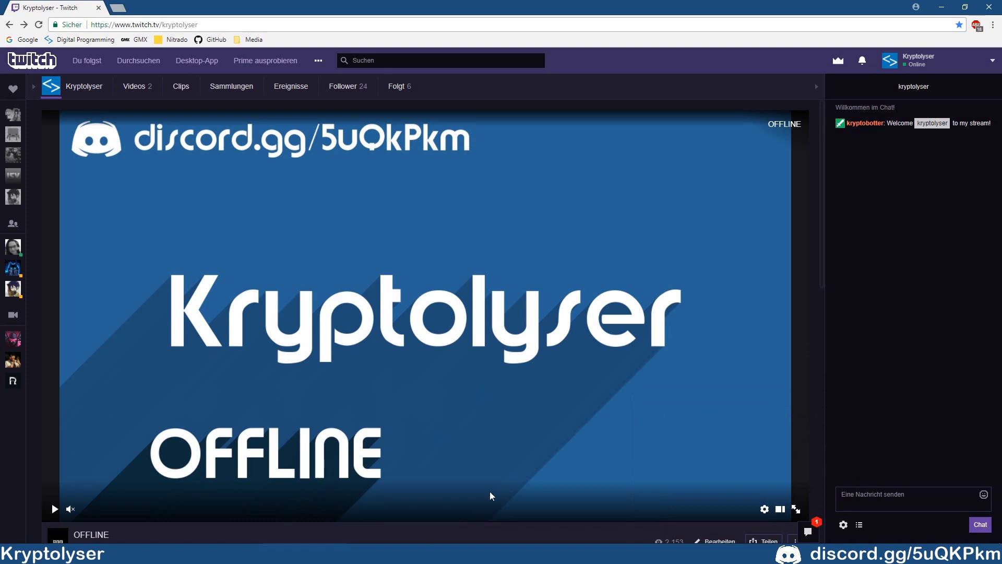
{"action": "key", "text": "alt+Tab"}
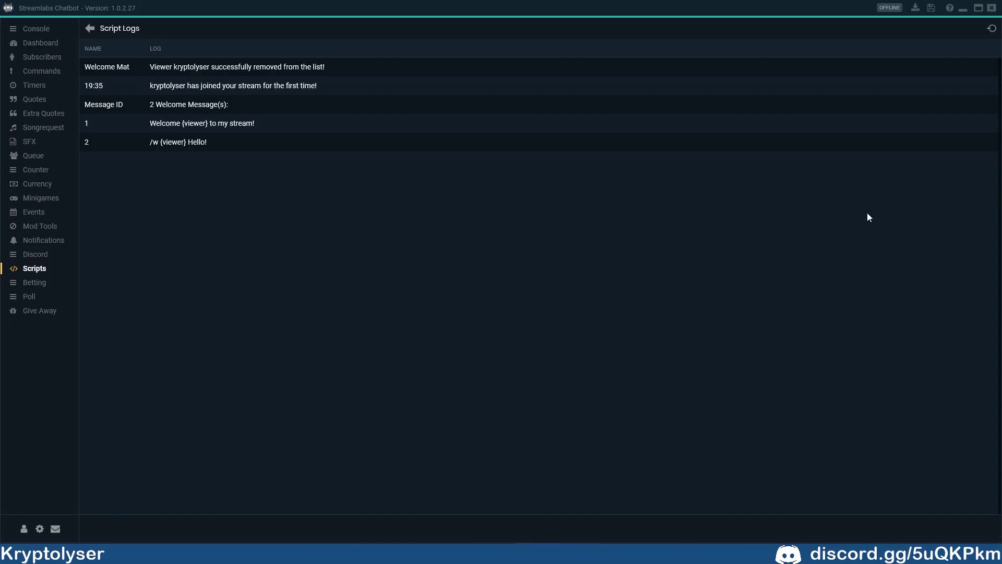
{"action": "left_click", "coordinate": [168, 183]}
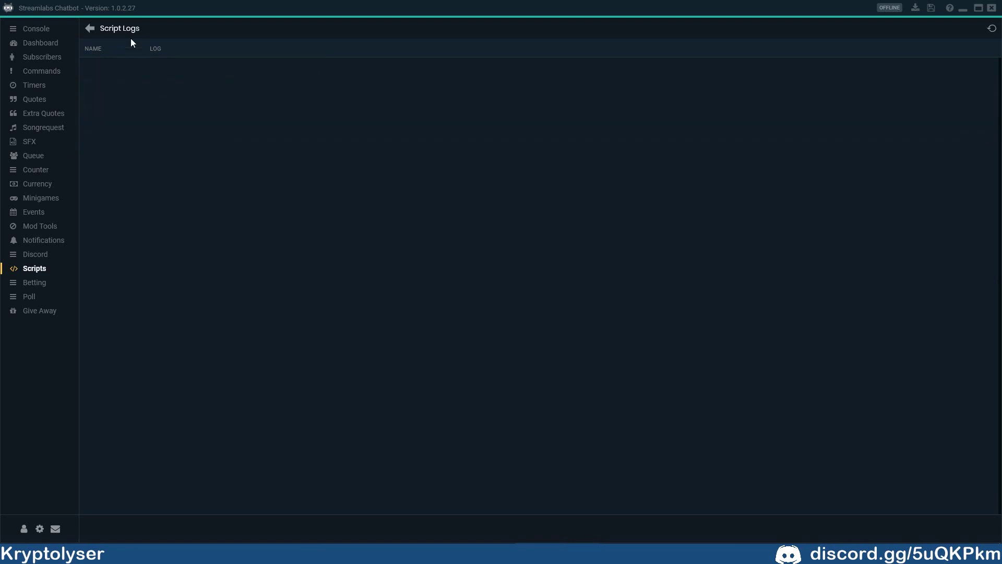
{"action": "left_click", "coordinate": [88, 30]}
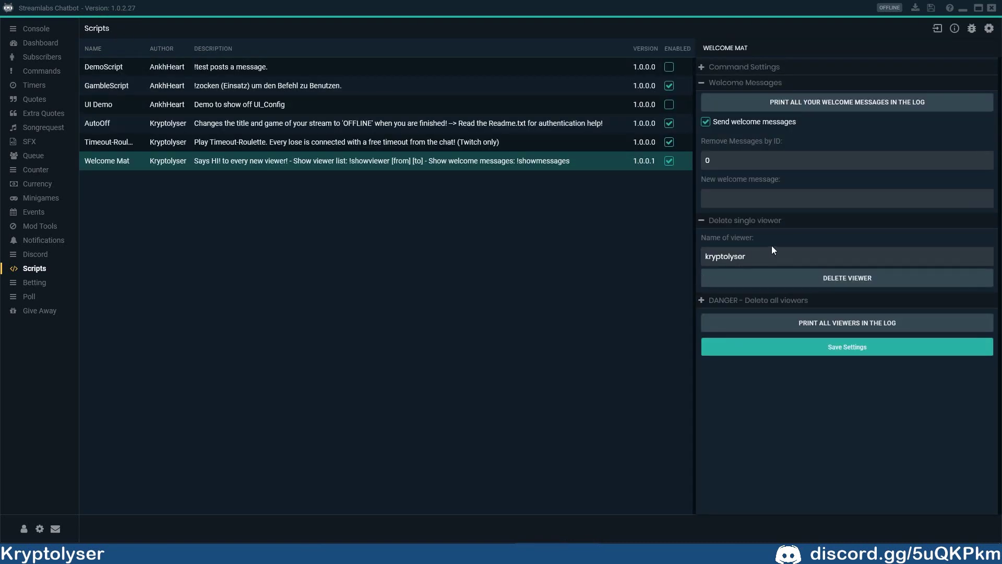
{"action": "left_click_drag", "start_coordinate": [767, 257], "coordinate": [656, 252]}
Step: Collapse the open sections and run DELETE ALL VIEWERS from the DANGER settings
{"action": "left_click", "coordinate": [700, 84]}
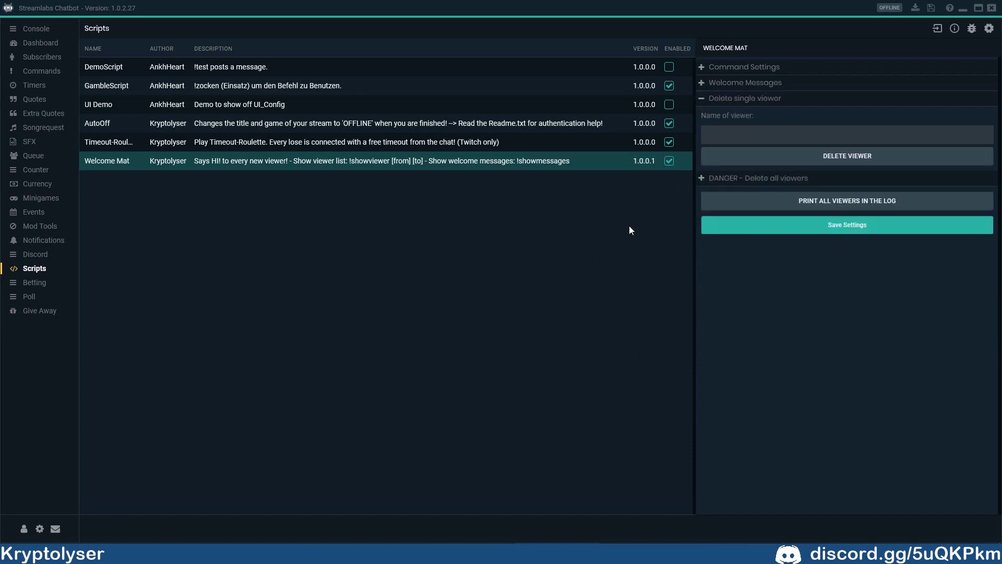
{"action": "left_click", "coordinate": [727, 100]}
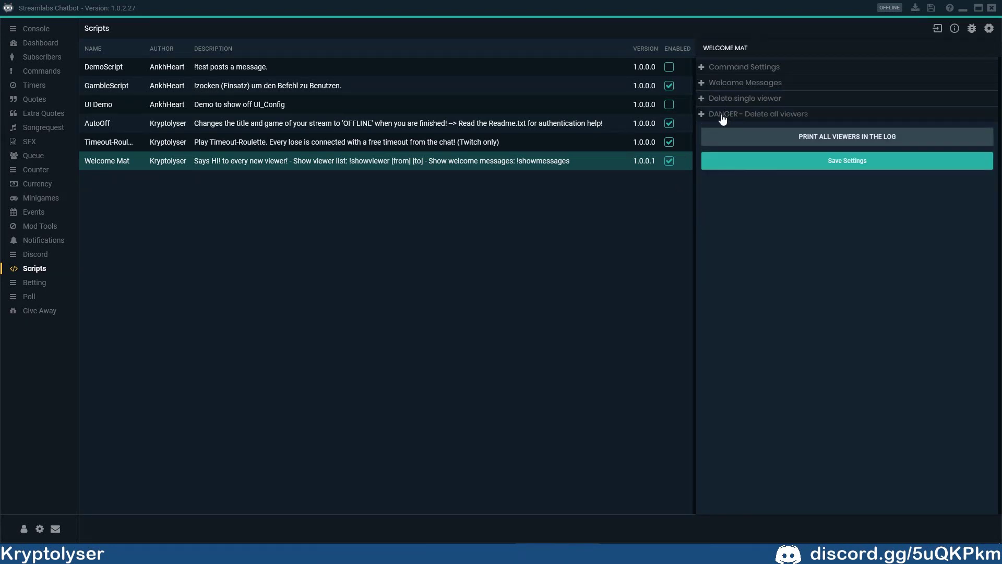
{"action": "left_click", "coordinate": [723, 114]}
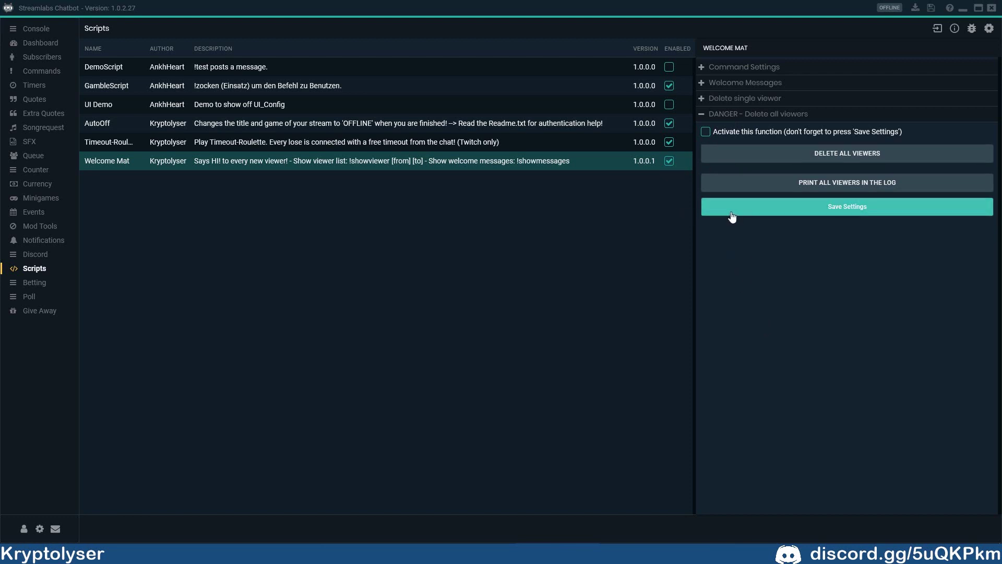
{"action": "mouse_move", "coordinate": [725, 137]}
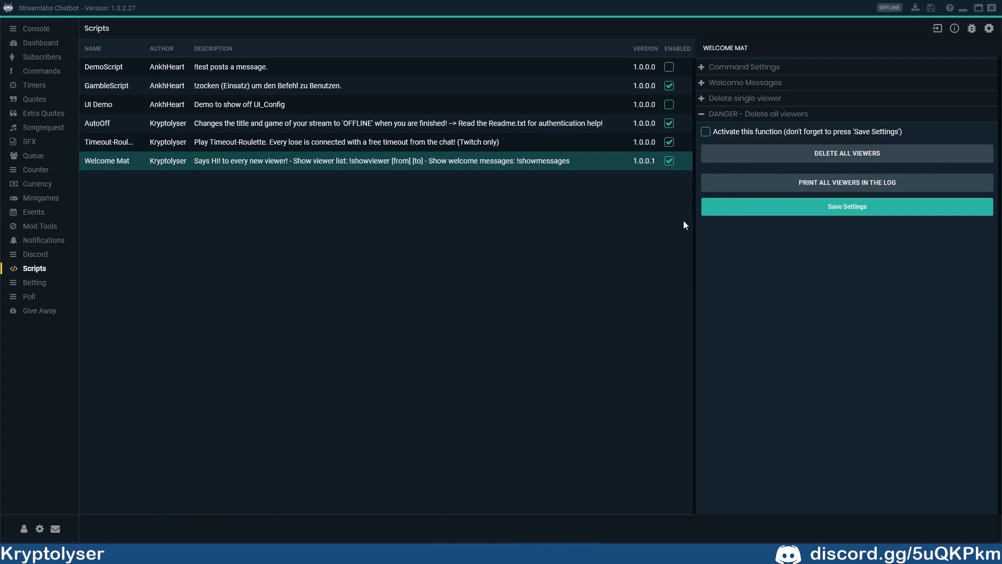
{"action": "left_click", "coordinate": [705, 132]}
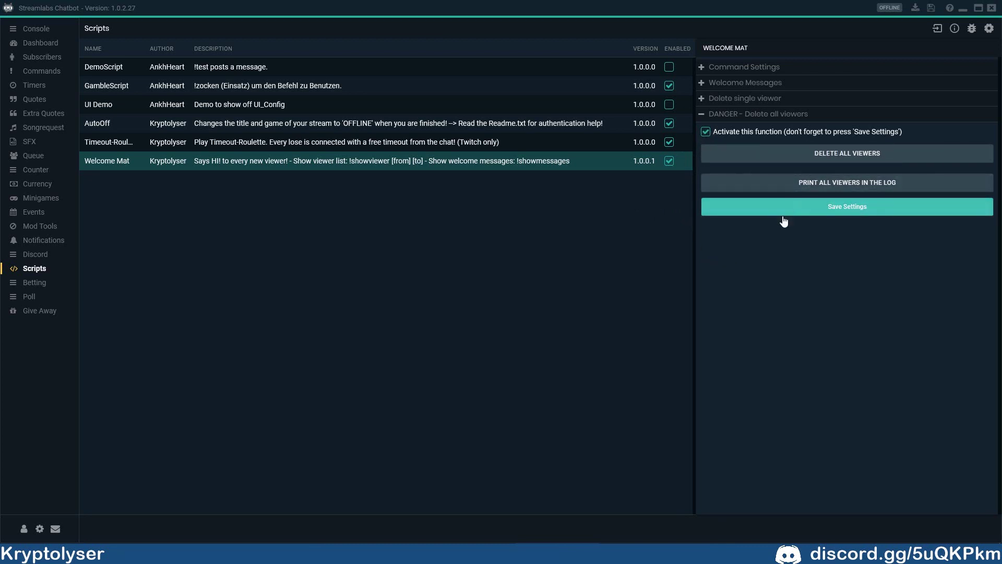
{"action": "left_click", "coordinate": [821, 162]}
Step: Check the script log for 'Deleted all viewers!' and the new viewer join entries
{"action": "left_click", "coordinate": [953, 29]}
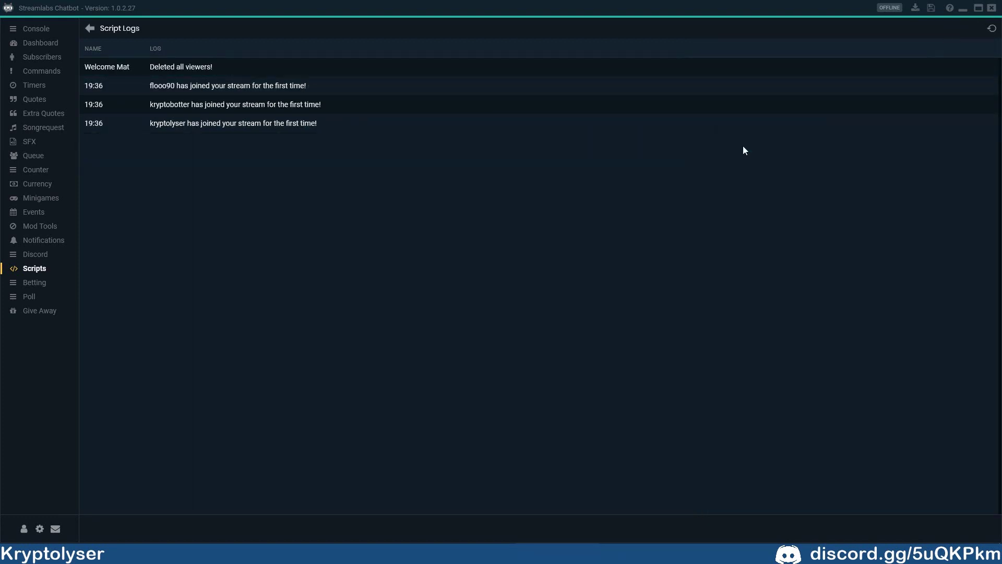
{"action": "left_click", "coordinate": [188, 68]}
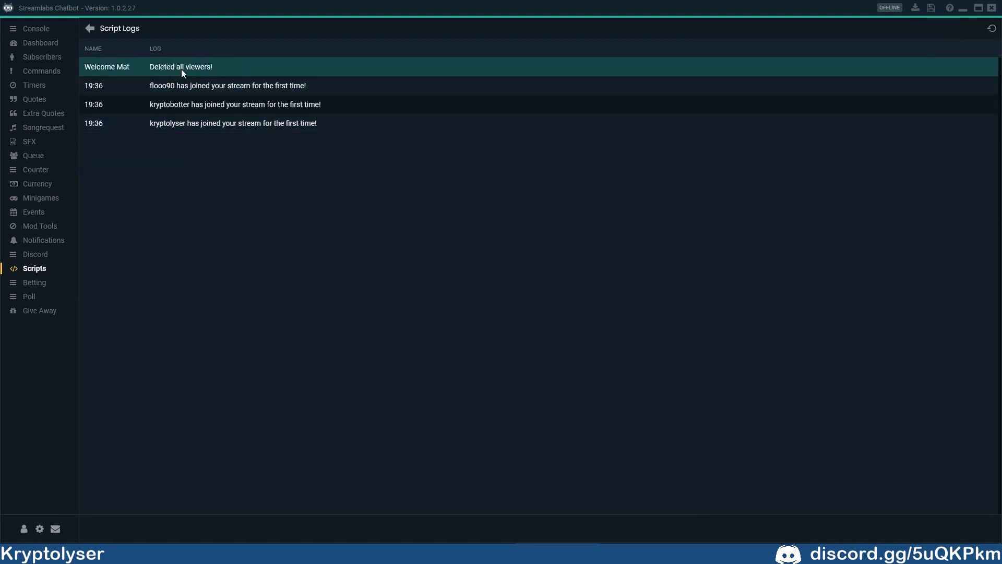
{"action": "left_click", "coordinate": [214, 80]}
{"action": "left_click", "coordinate": [205, 124]}
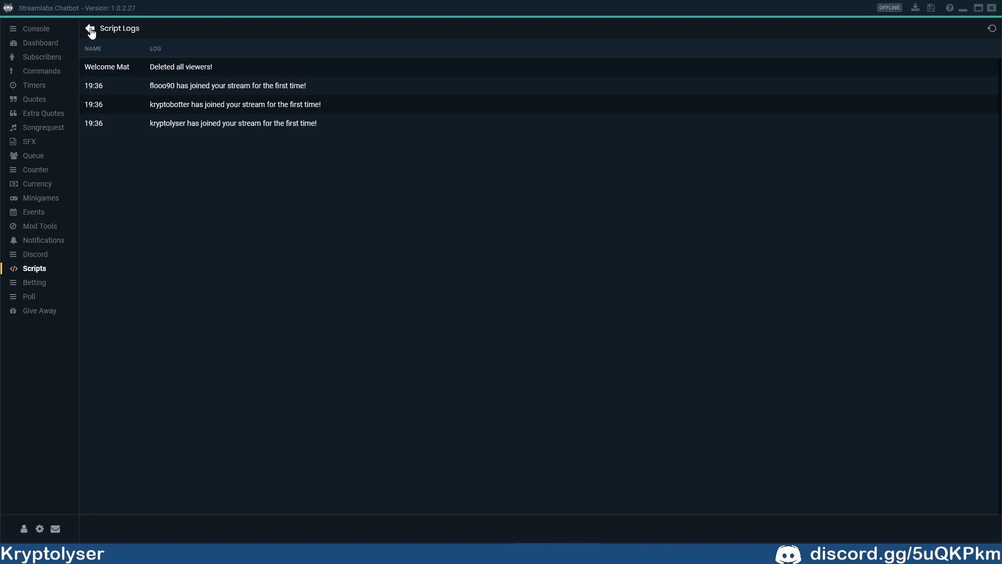
Step: Print the three saved viewers to the script log, review them, then clear the log and go back
{"action": "left_click", "coordinate": [162, 204]}
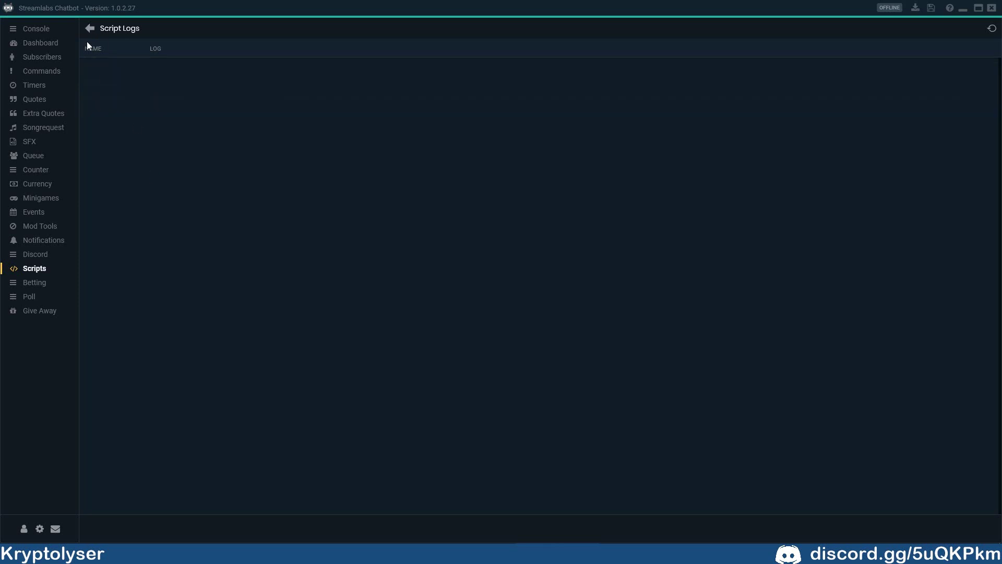
{"action": "left_click", "coordinate": [89, 34]}
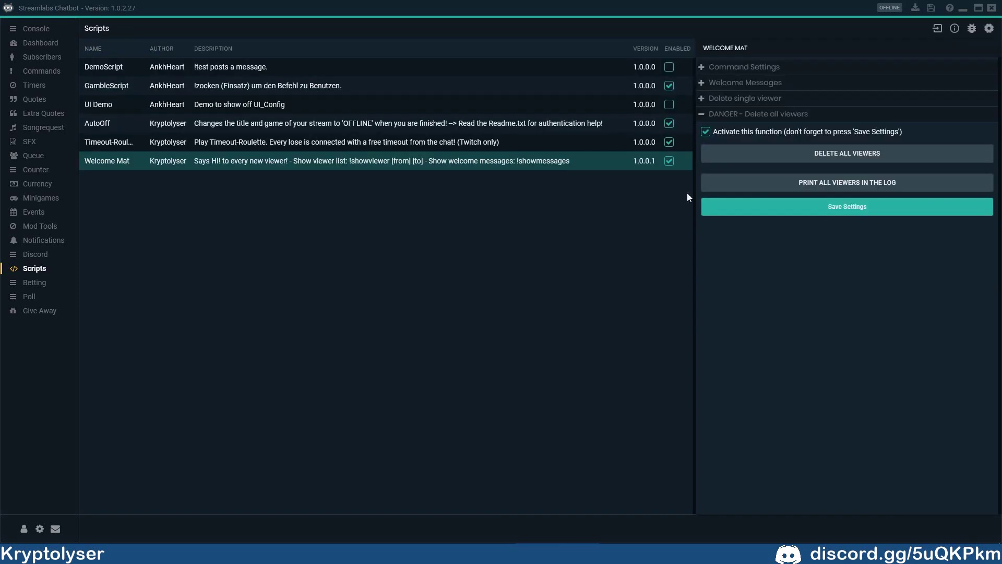
{"action": "left_click", "coordinate": [729, 116]}
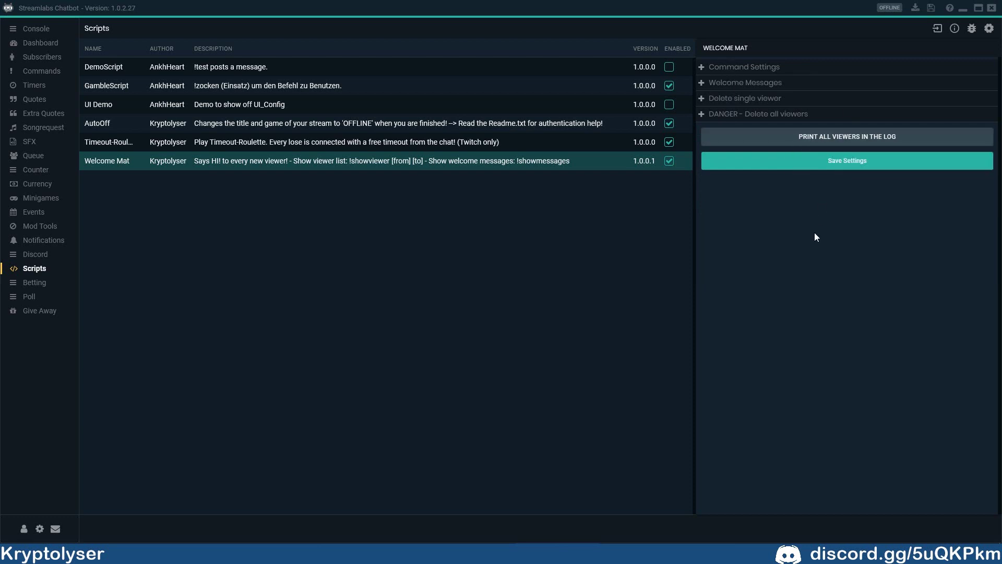
{"action": "left_click", "coordinate": [825, 149]}
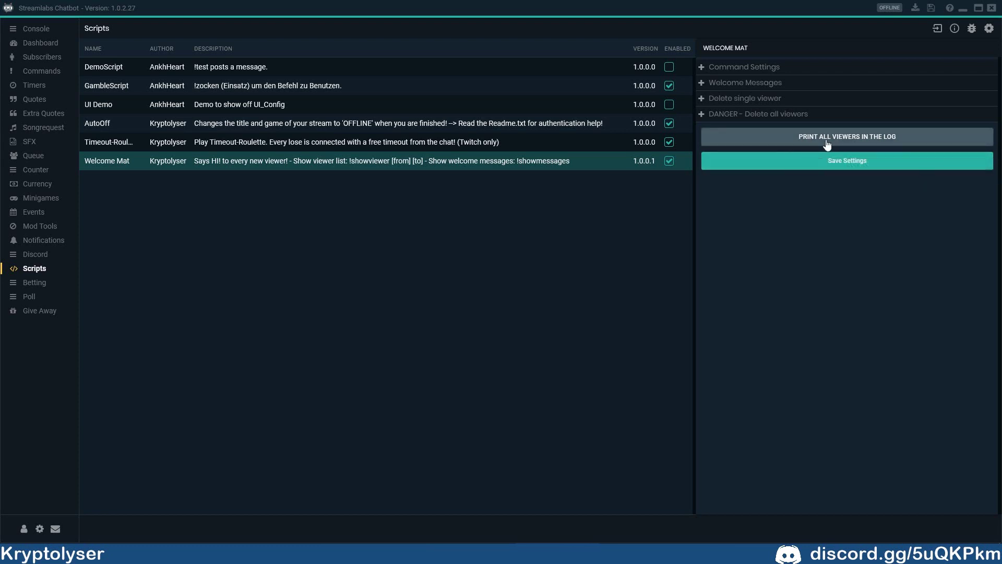
{"action": "left_click", "coordinate": [955, 28]}
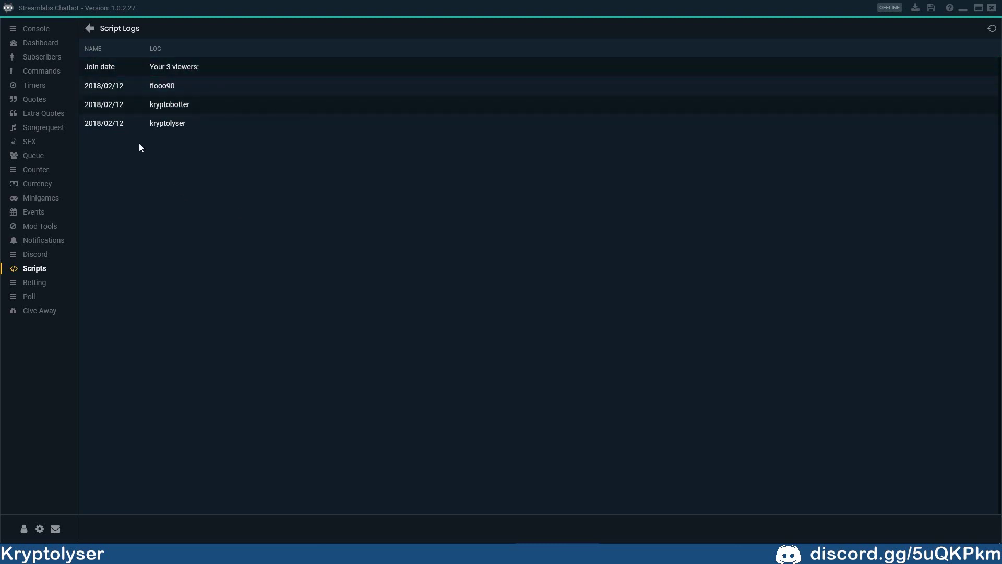
{"action": "right_click", "coordinate": [171, 188]}
{"action": "left_click", "coordinate": [186, 193]}
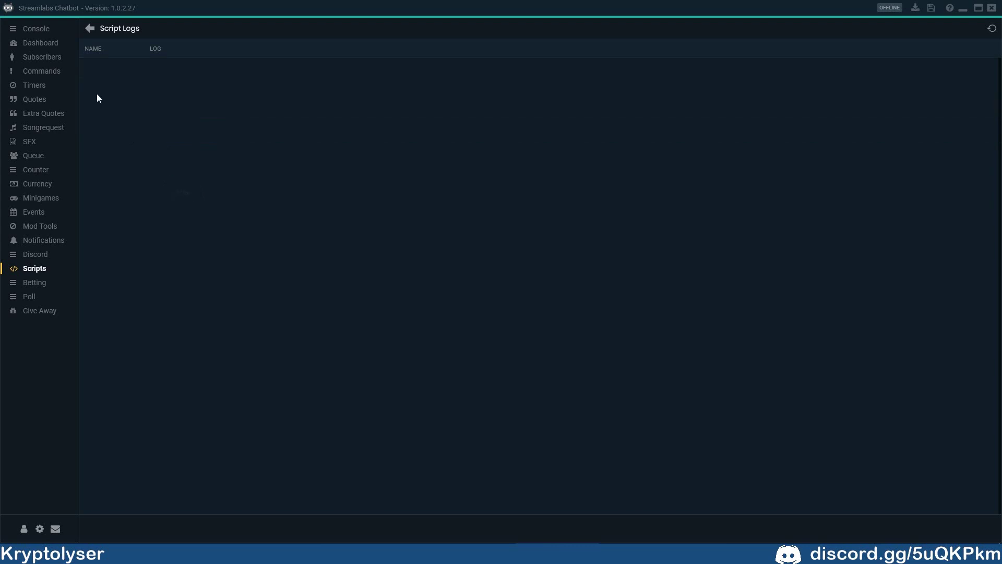
{"action": "left_click", "coordinate": [88, 28]}
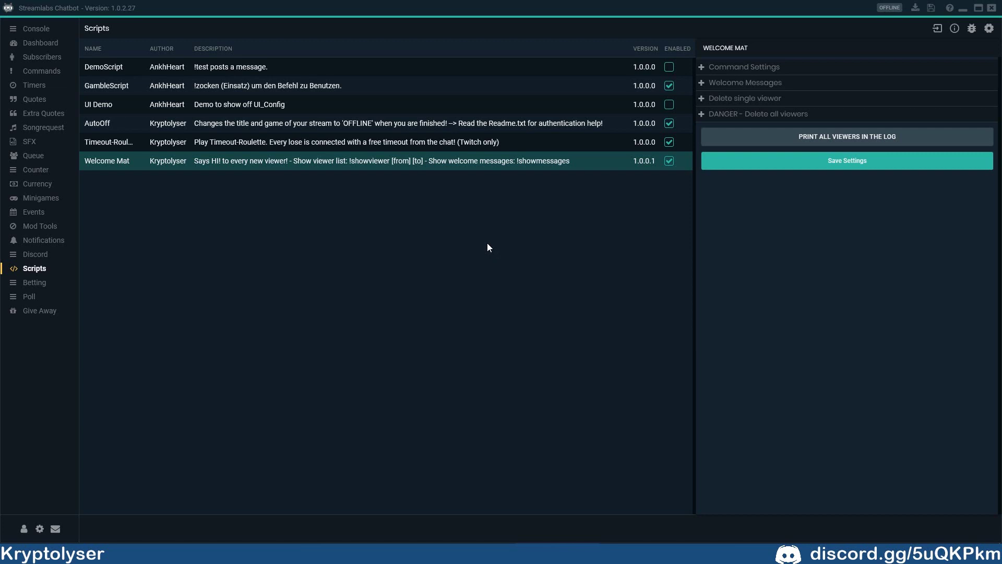
Step: Expand Welcome Messages and point out the Remove Messages by ID and New welcome message fields
{"action": "right_click", "coordinate": [409, 197]}
{"action": "left_click", "coordinate": [625, 220]}
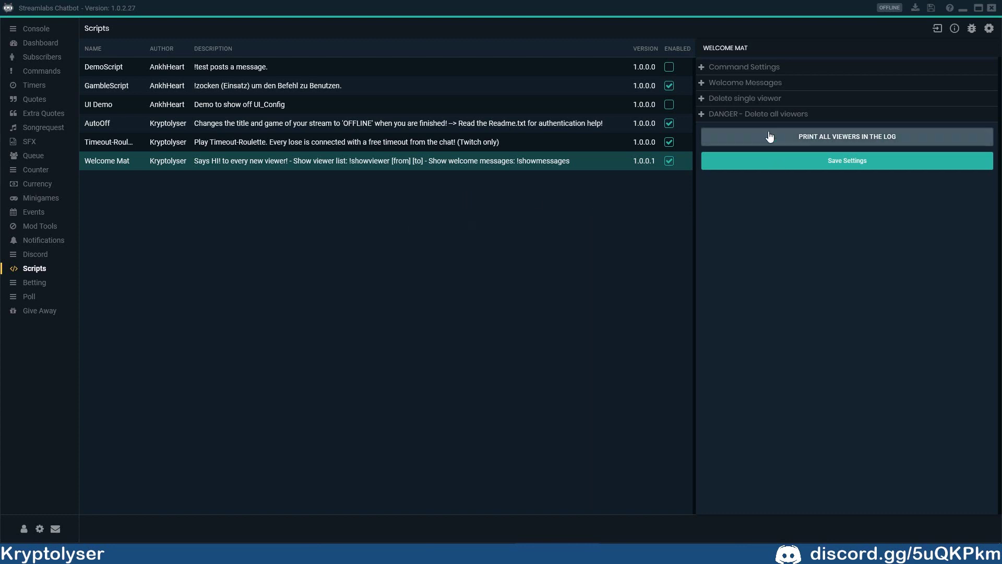
{"action": "left_click", "coordinate": [710, 83]}
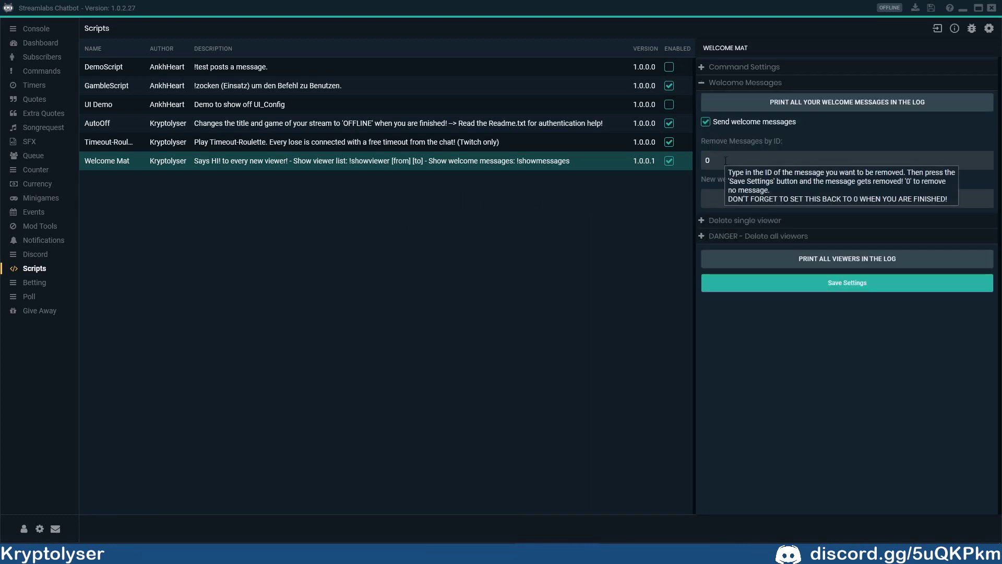
{"action": "left_click_drag", "start_coordinate": [725, 160], "coordinate": [686, 170]}
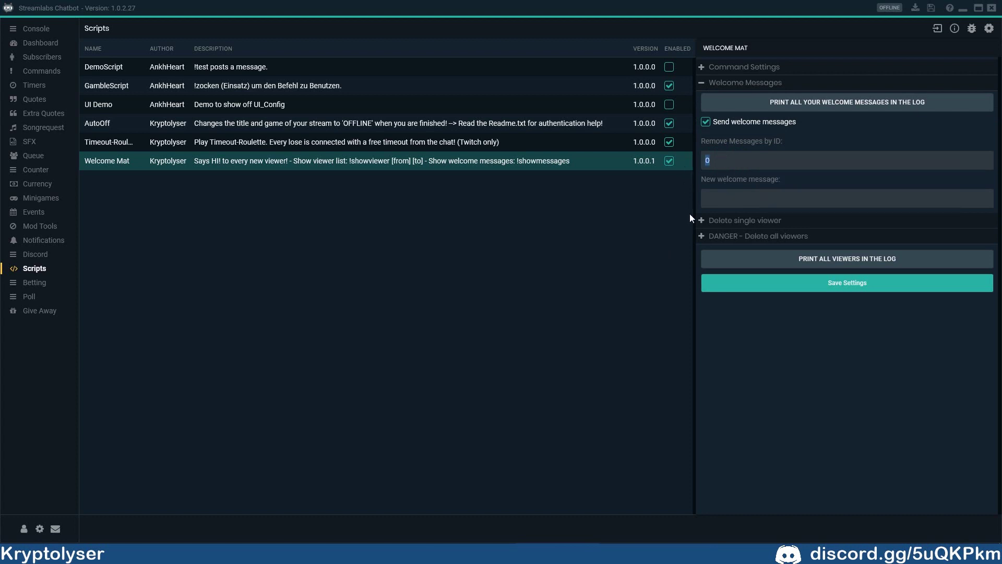
{"action": "left_click", "coordinate": [721, 196]}
{"action": "left_click", "coordinate": [738, 166]}
Step: Show the scripts list options without choosing one, then open the ? help dropdown
{"action": "right_click", "coordinate": [367, 224]}
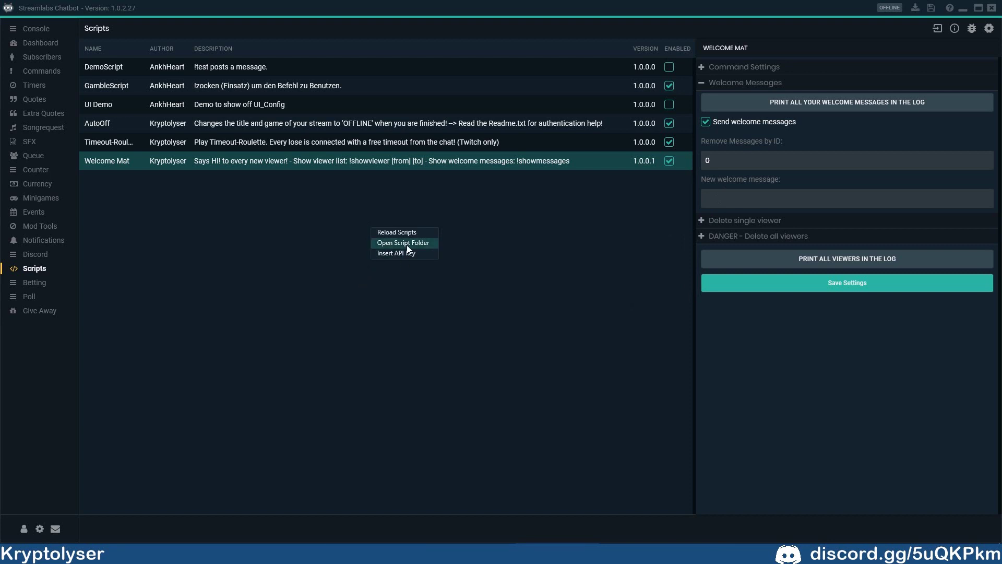
{"action": "left_click", "coordinate": [232, 214]}
{"action": "right_click", "coordinate": [286, 198]}
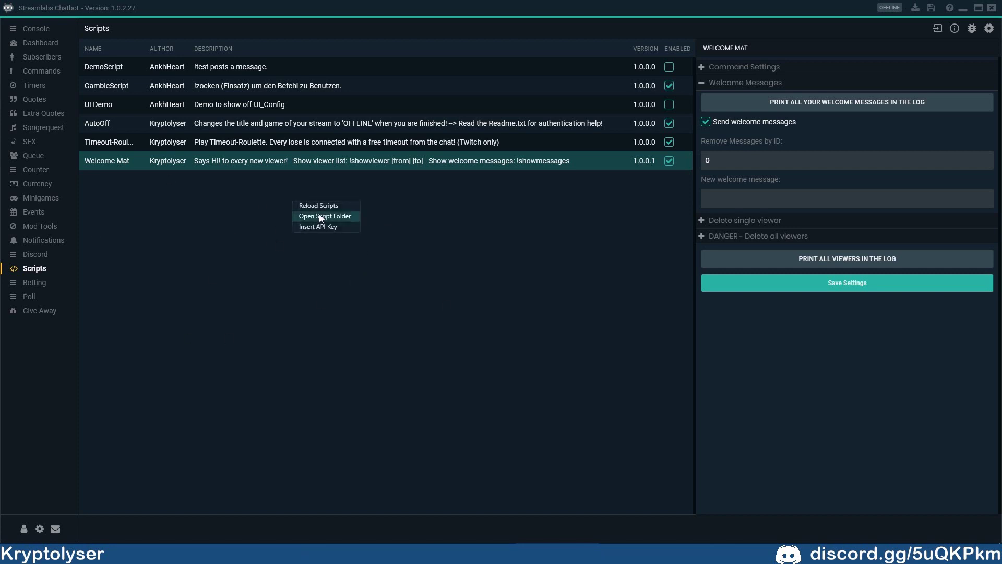
{"action": "left_click", "coordinate": [631, 235]}
{"action": "left_click", "coordinate": [950, 8]}
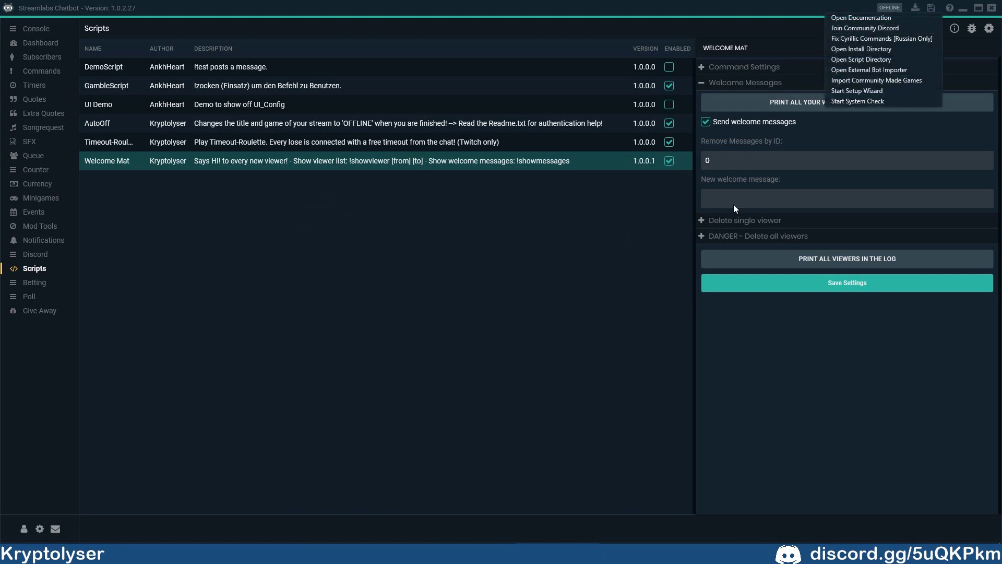
Step: Open the script directory, enter the WelcomeMat folder, and right-click customSettings.json
{"action": "left_click", "coordinate": [861, 61]}
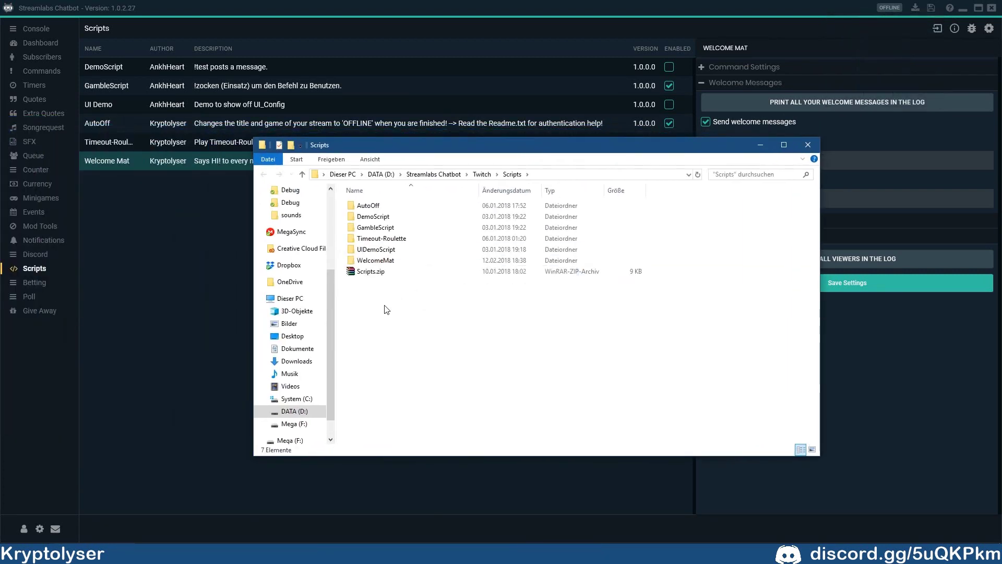
{"action": "double_click", "coordinate": [392, 261]}
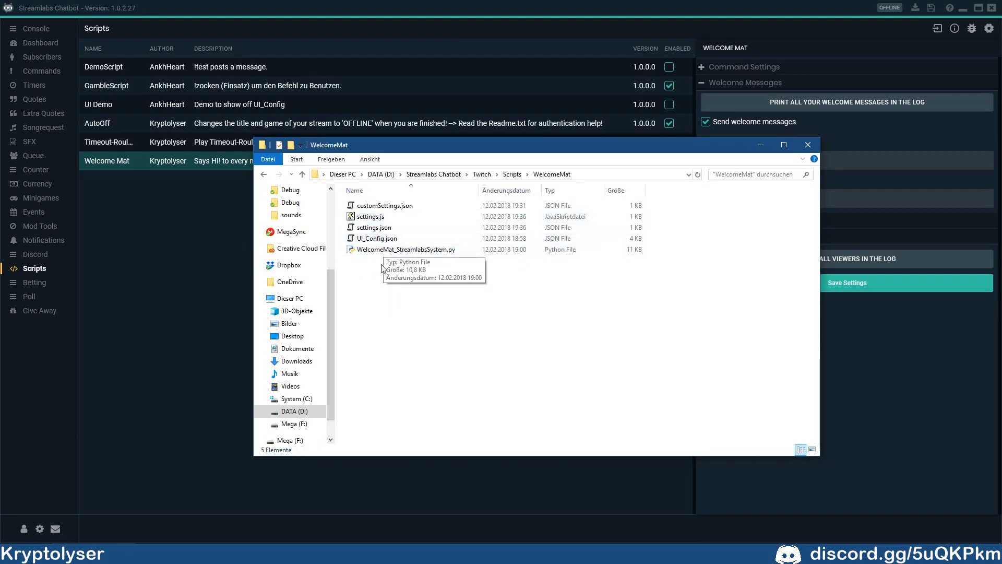
{"action": "left_click", "coordinate": [382, 209]}
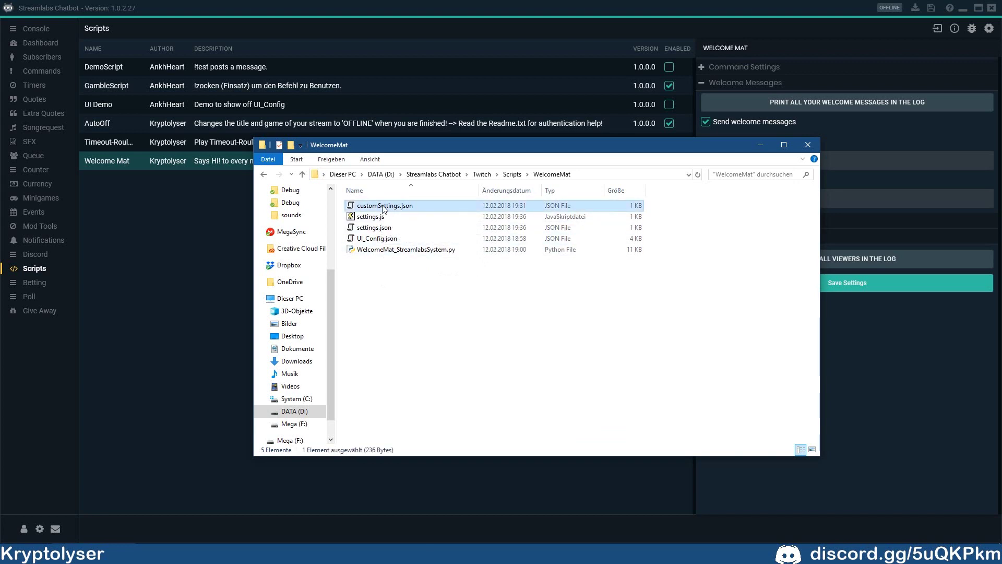
{"action": "right_click", "coordinate": [371, 207]}
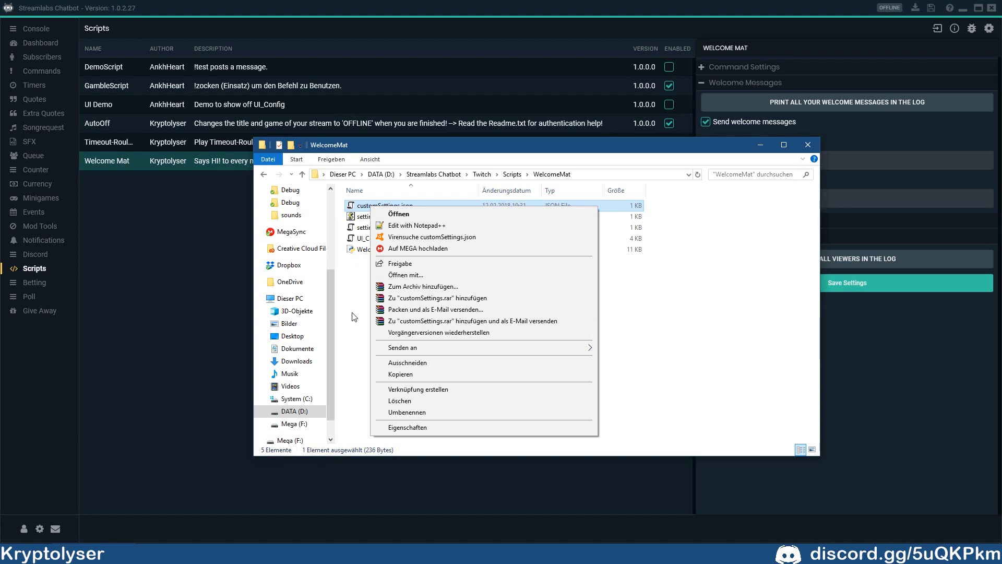
Step: Edit customSettings.json in Notepad++ and highlight its messages and viewers sections
{"action": "left_click", "coordinate": [438, 226]}
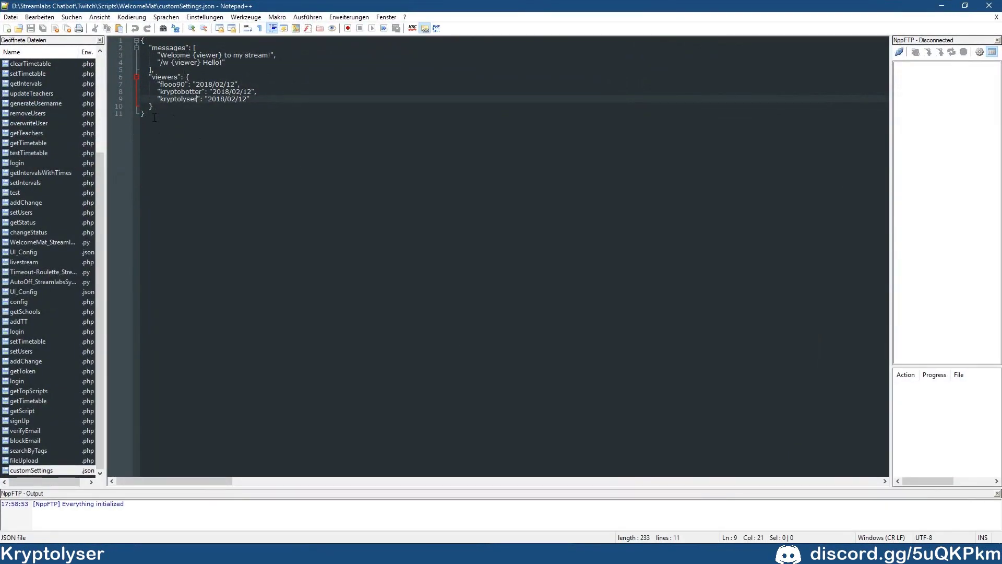
{"action": "left_click_drag", "start_coordinate": [157, 111], "coordinate": [151, 42]}
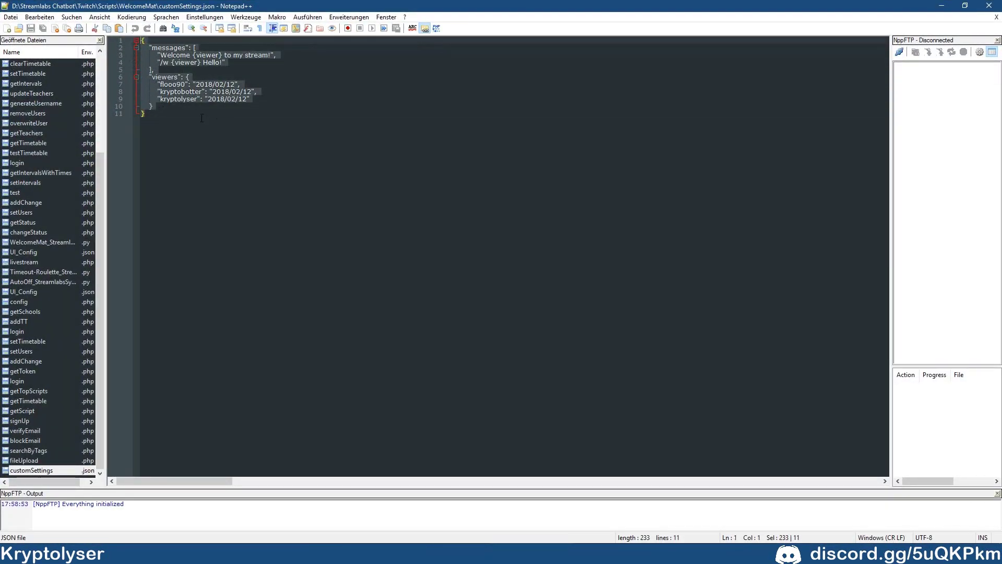
{"action": "left_click", "coordinate": [157, 113]}
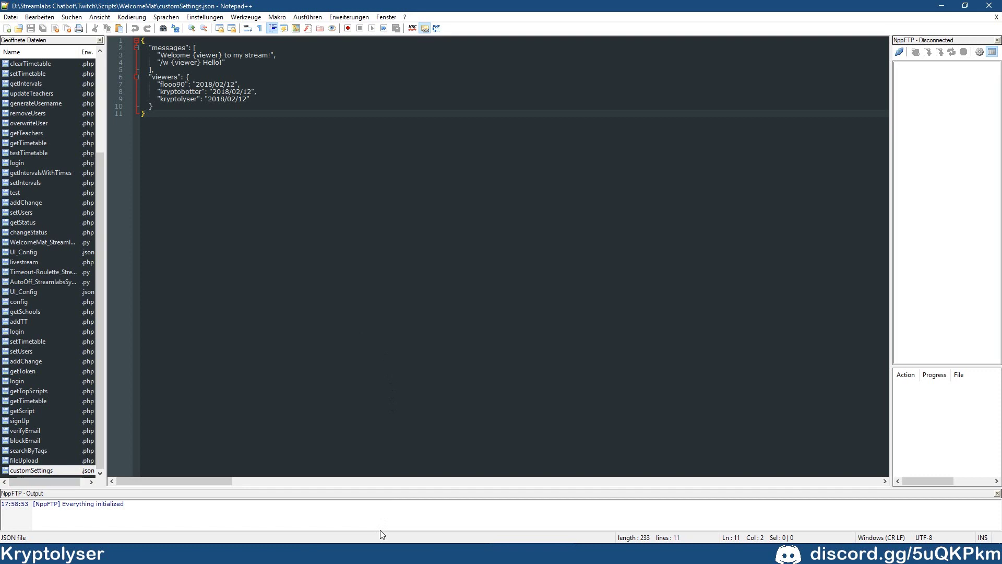
{"action": "double_click", "coordinate": [167, 48]}
{"action": "double_click", "coordinate": [165, 77]}
{"action": "left_click", "coordinate": [178, 114]}
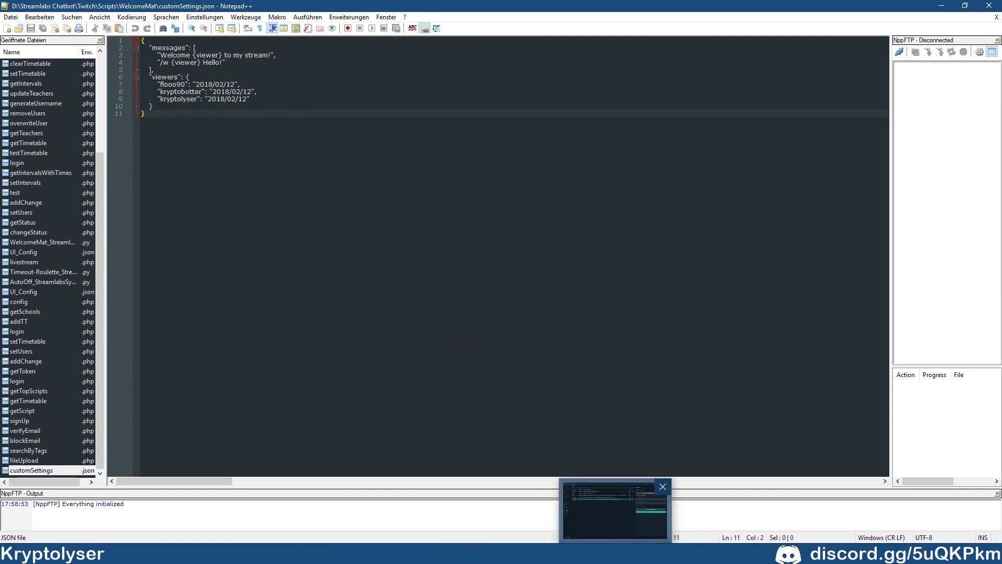
Step: Switch back to Streamlabs Chatbot and right-click the scripts list for the reload option
{"action": "left_click", "coordinate": [614, 554]}
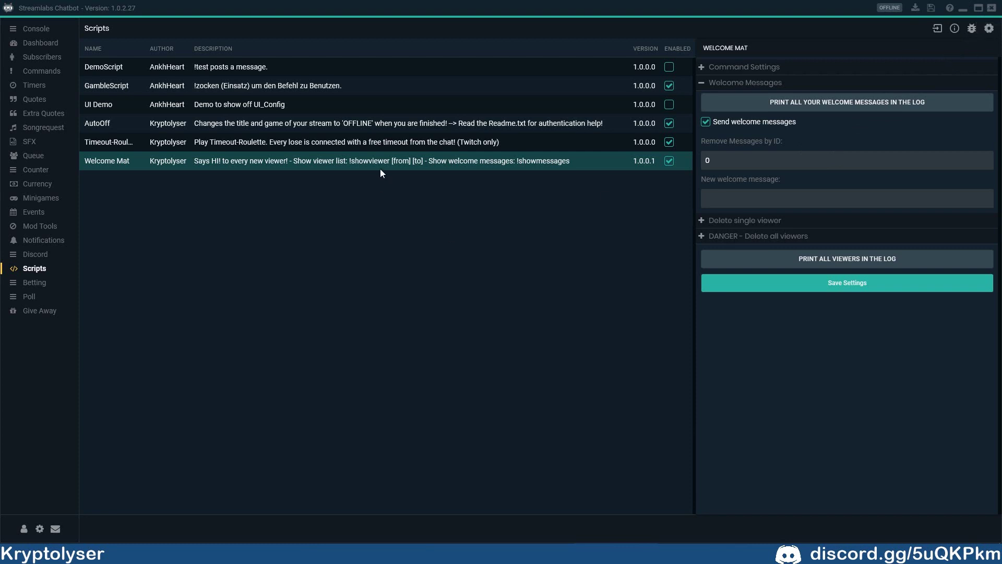
{"action": "right_click", "coordinate": [316, 238]}
Step: Reload the scripts and accept reloading the changed customSettings.json in Notepad++
{"action": "left_click", "coordinate": [340, 242]}
{"action": "key", "text": "alt+Tab"}
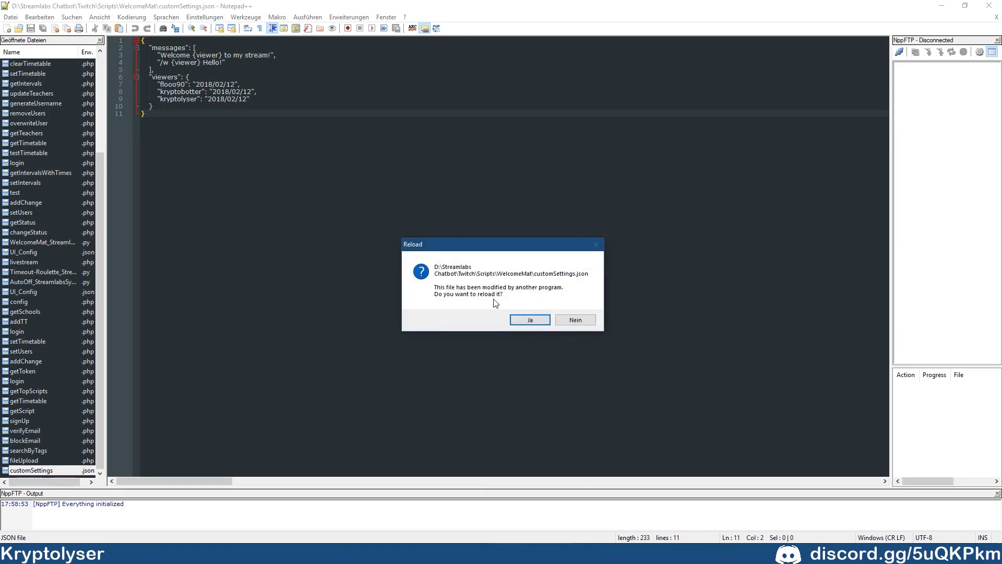
{"action": "left_click", "coordinate": [531, 320]}
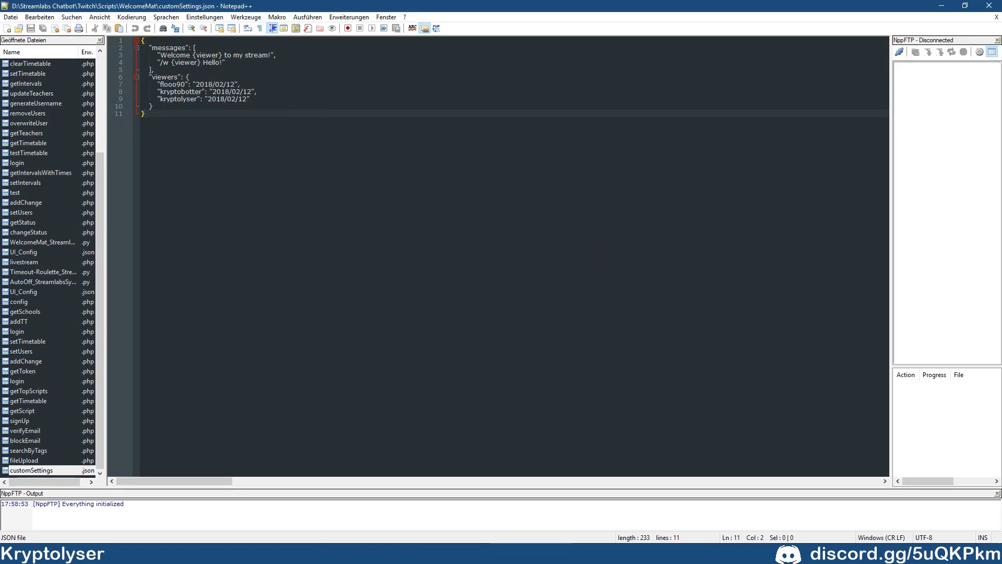
Step: Close Streamlabs Chatbot, confirm with Ja, and reload customSettings.json again in Notepad++
{"action": "key", "text": "alt+Tab"}
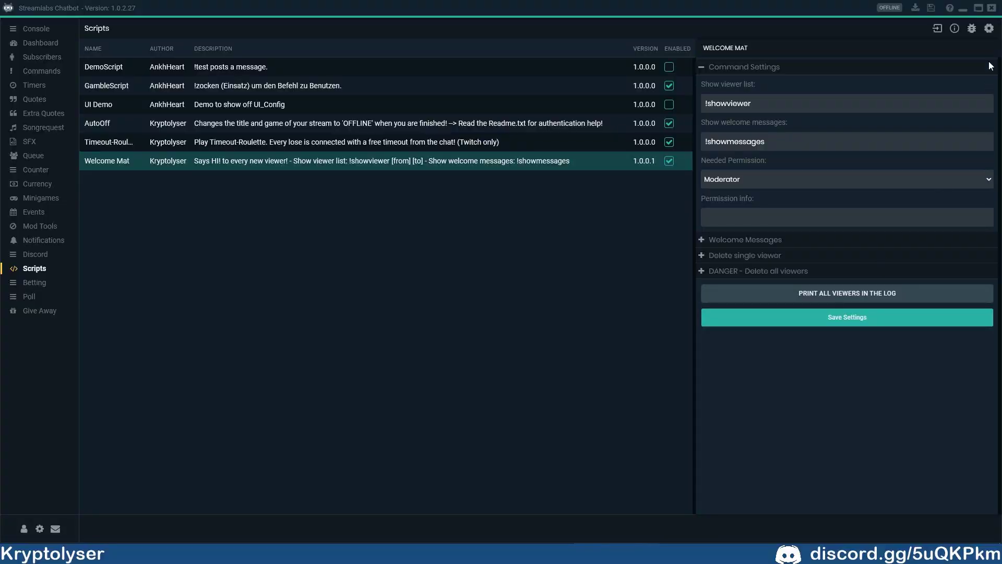
{"action": "left_click", "coordinate": [991, 8]}
{"action": "left_click", "coordinate": [508, 292]}
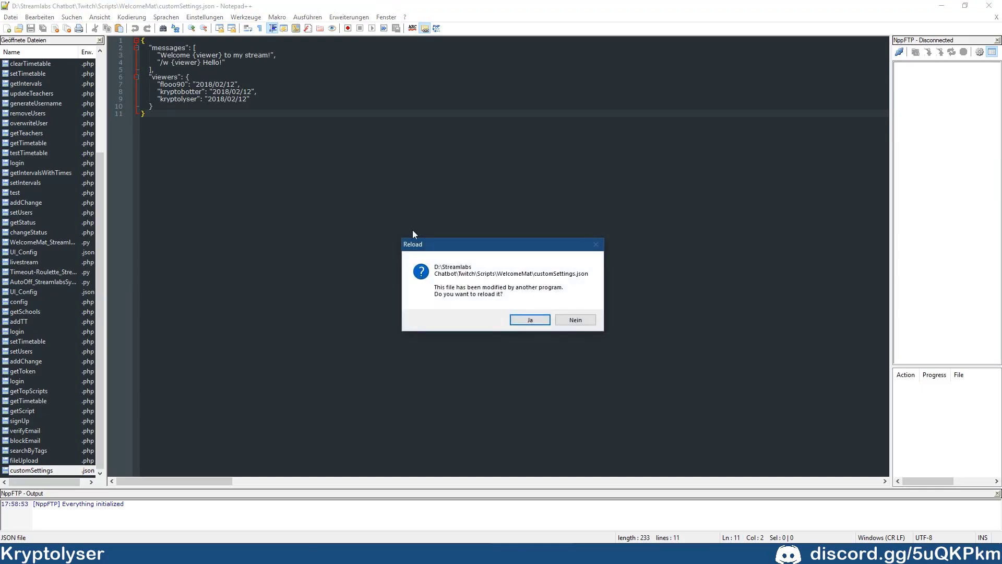
{"action": "left_click", "coordinate": [531, 319]}
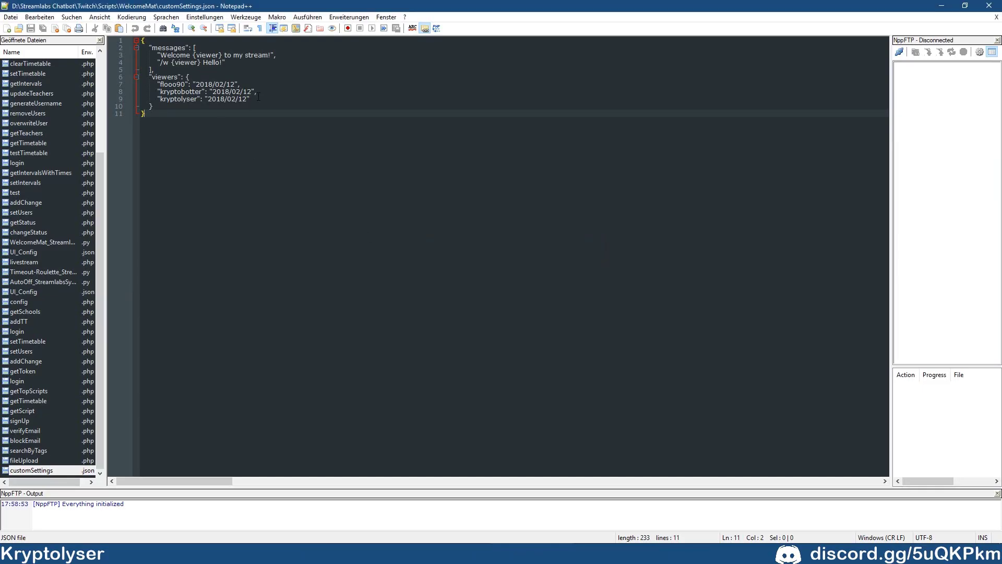
Step: Trim the whisper message so it ends with 'Hello {viewer}!'
{"action": "left_click", "coordinate": [237, 63]}
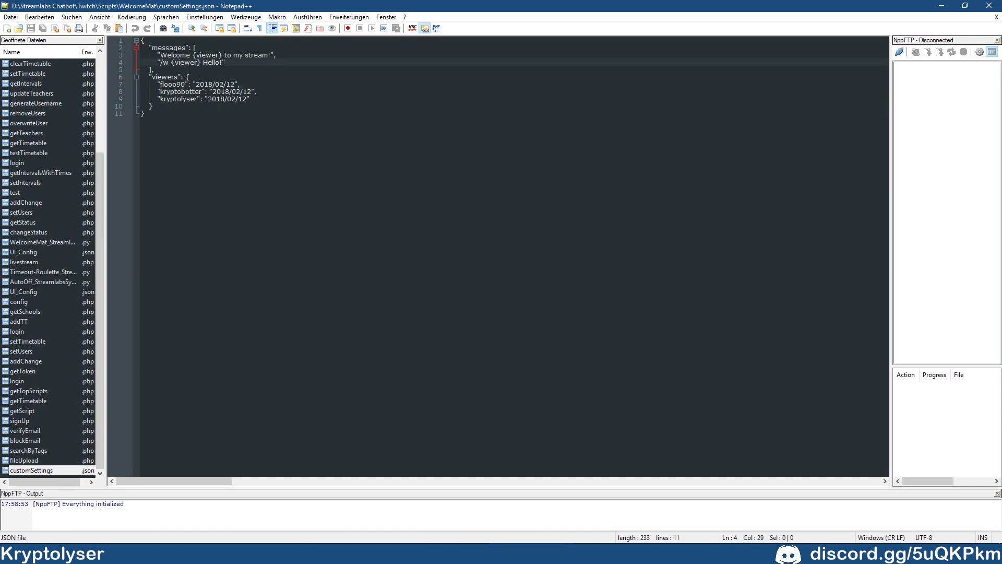
{"action": "key", "text": "Left"}
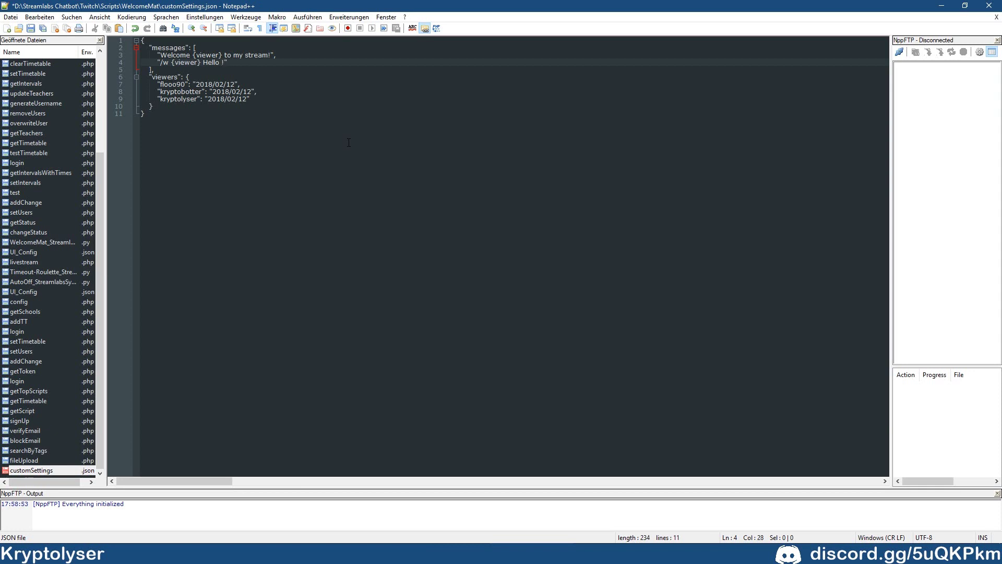
{"action": "type", "text": "{viewer} Hello {viewer}"}
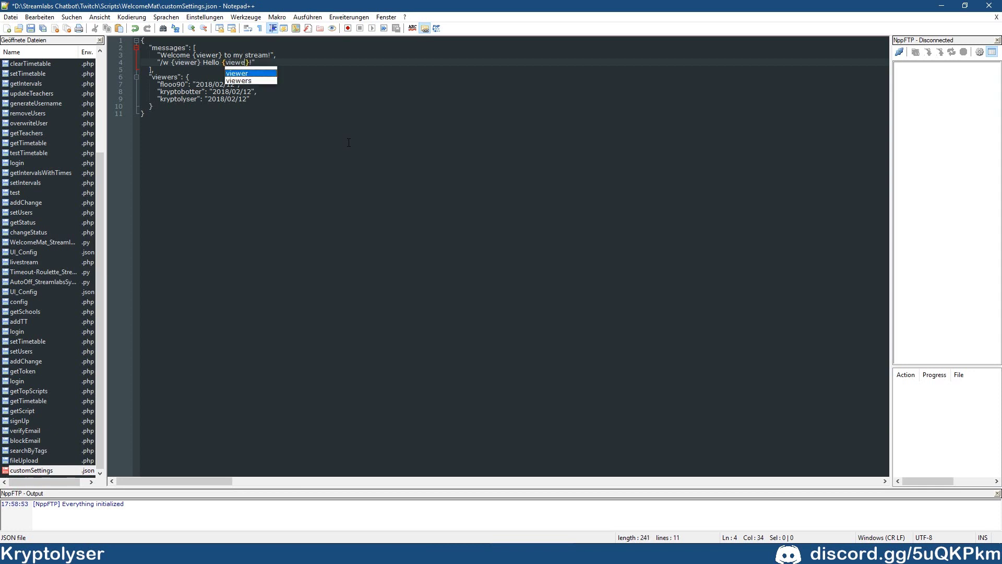
{"action": "type", "text": " to"}
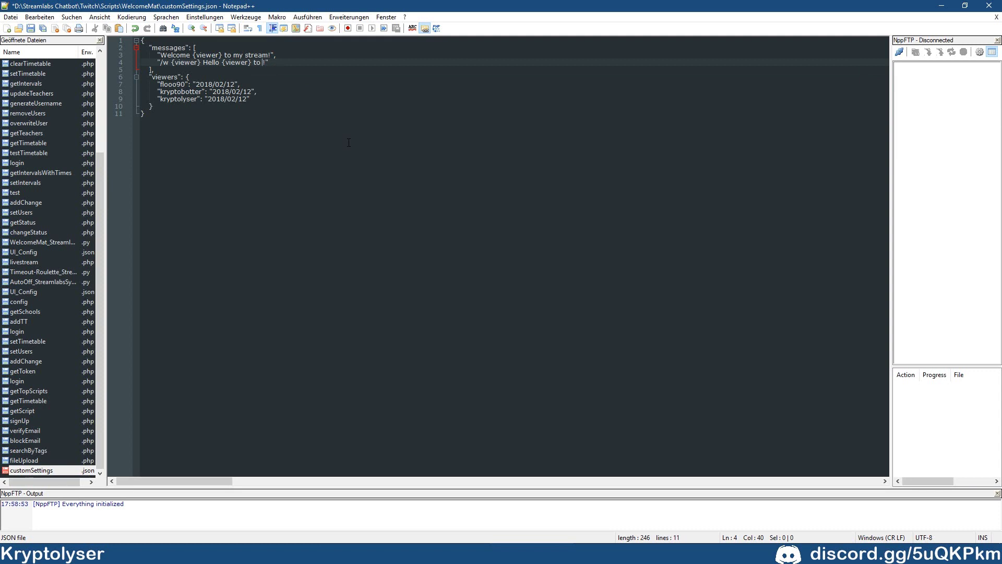
{"action": "key", "text": "BackSpace"}
{"action": "key", "text": "BackSpace"}
{"action": "key", "text": "BackSpace"}
{"action": "key", "text": "BackSpace"}
Step: Add 'Hello World' as a third welcome message after a comma, and save the file
{"action": "left_click", "coordinate": [263, 71]}
{"action": "left_click", "coordinate": [268, 65]}
{"action": "type", "text": ","}
{"action": "key", "text": "Return"}
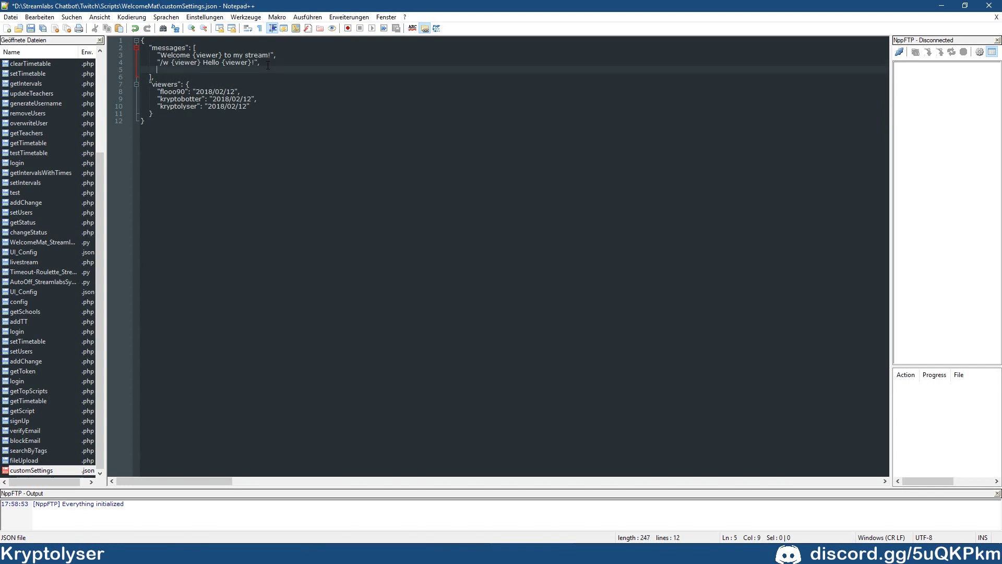
{"action": "type", "text": "\"\""}
{"action": "type", "text": "H"}
{"action": "type", "text": "ello W"}
{"action": "type", "text": "or"}
{"action": "type", "text": "d"}
{"action": "key", "text": "Down"}
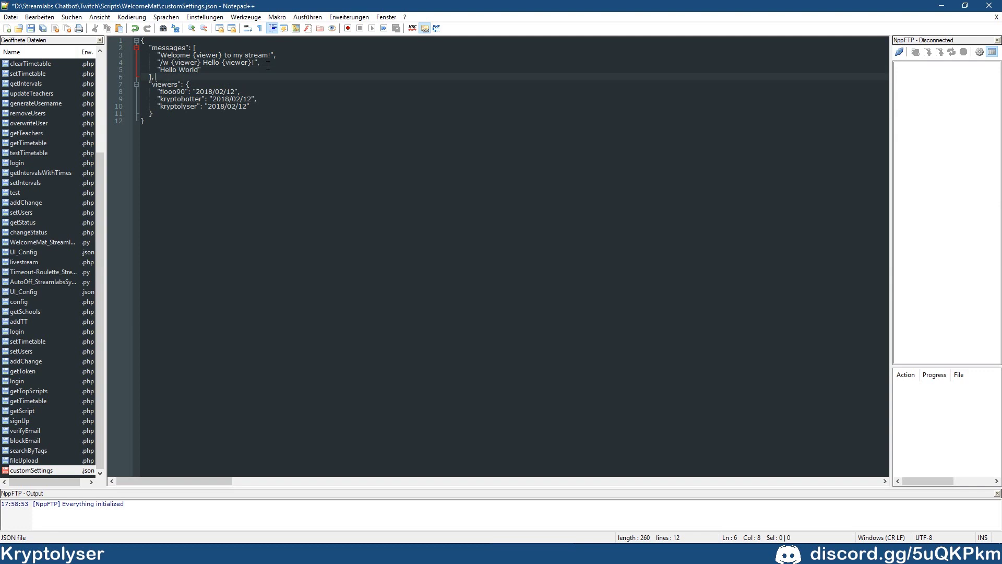
{"action": "key", "text": "ctrl+s"}
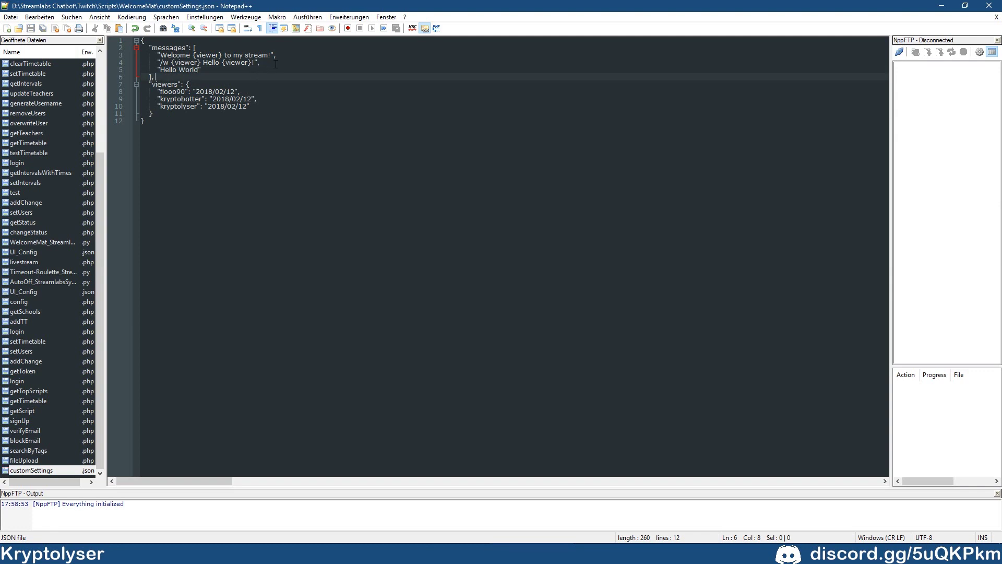
Step: Review the whisper comma, the Hello World line and the viewer entries in the file
{"action": "left_click_drag", "start_coordinate": [265, 61], "coordinate": [259, 61]}
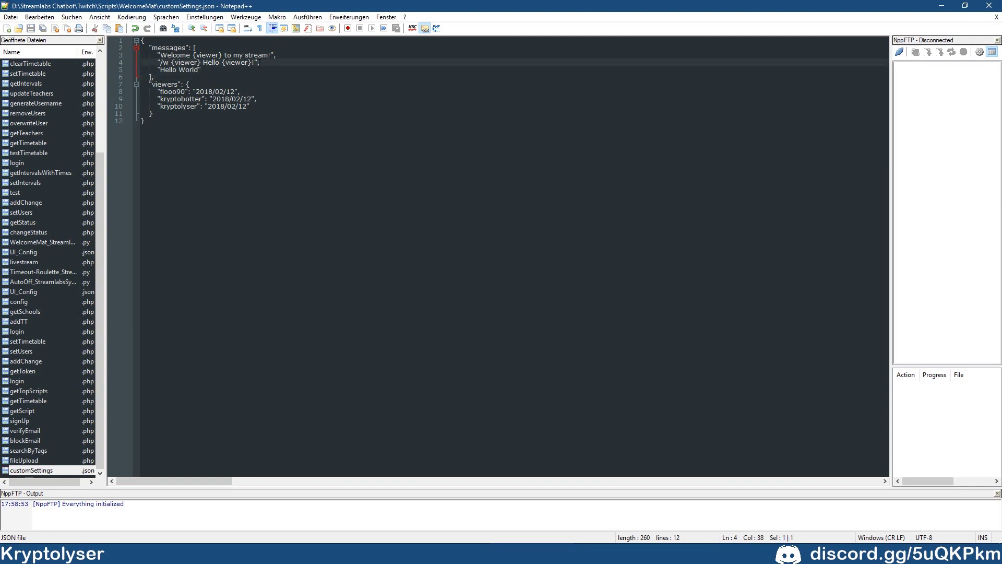
{"action": "left_click", "coordinate": [275, 64]}
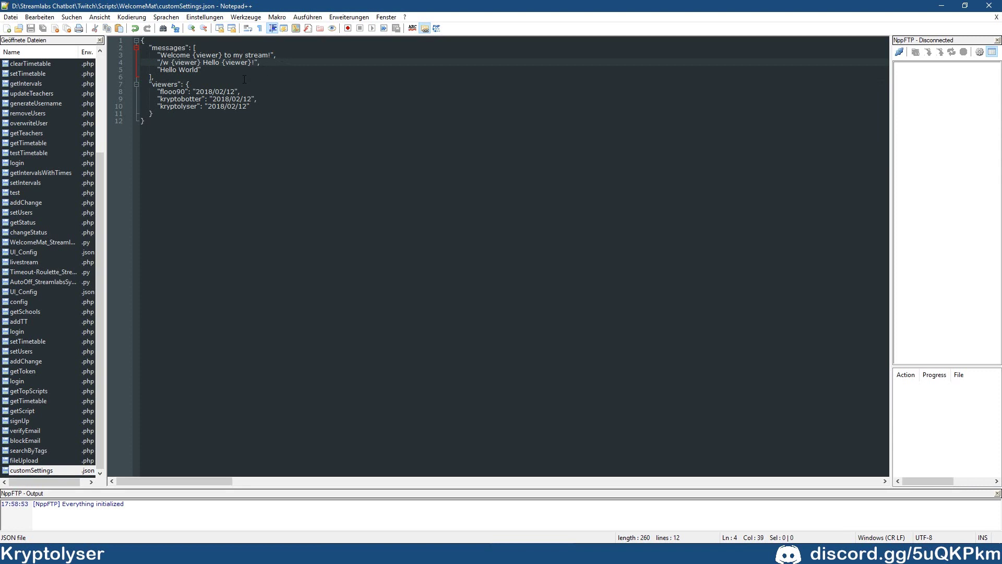
{"action": "left_click", "coordinate": [210, 72]}
{"action": "left_click_drag", "start_coordinate": [253, 107], "coordinate": [156, 107]}
{"action": "left_click", "coordinate": [172, 124]}
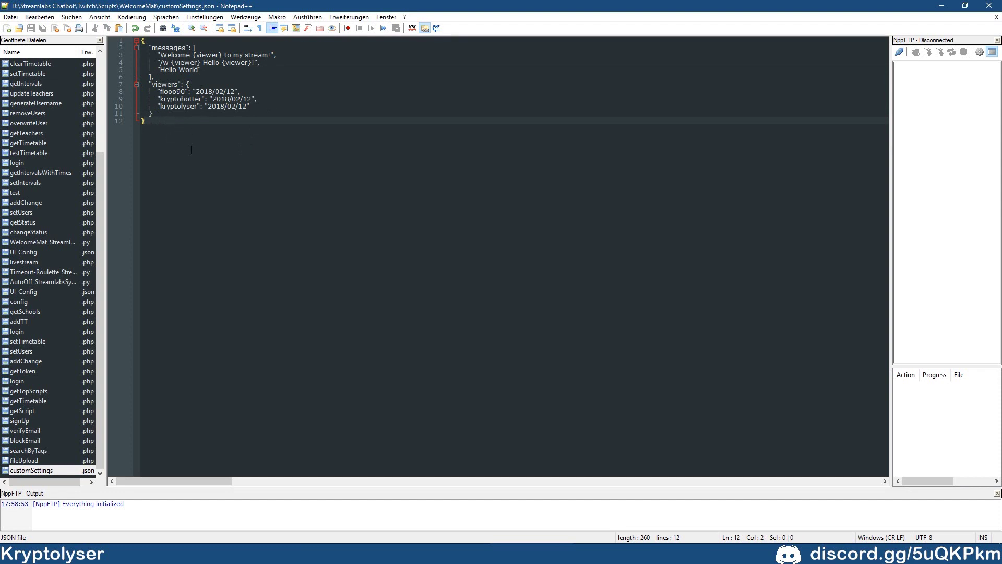
{"action": "left_click", "coordinate": [206, 64]}
Step: Delete the comma after the whisper message and save the now-invalid customSettings.json
{"action": "left_click", "coordinate": [205, 70]}
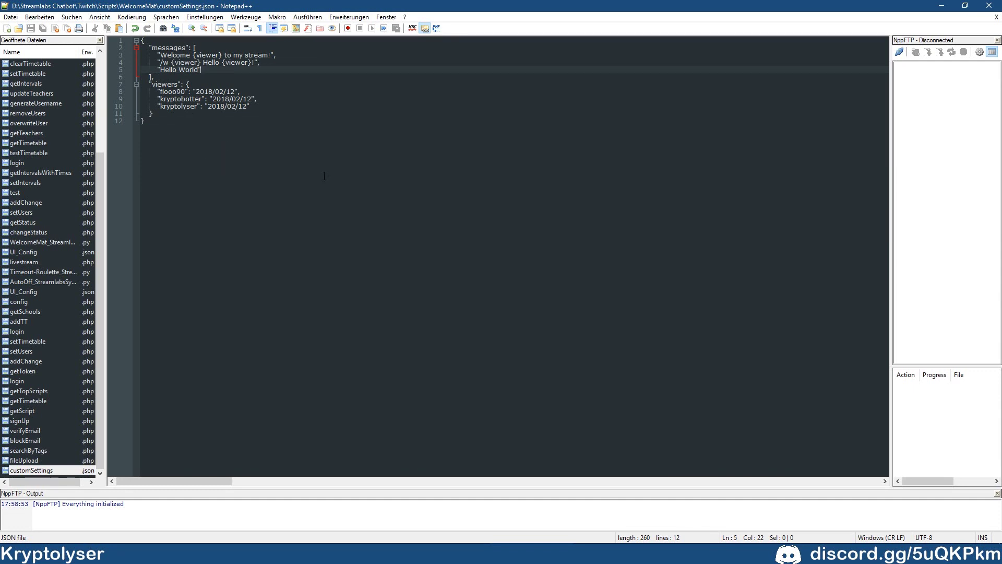
{"action": "left_click", "coordinate": [264, 63]}
{"action": "key", "text": "BackSpace"}
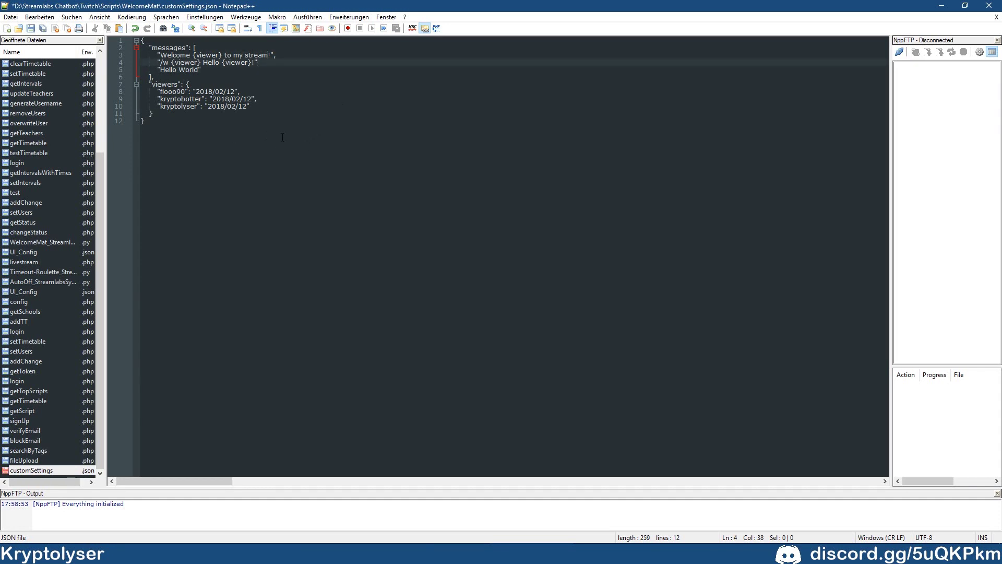
{"action": "key", "text": "ctrl+s"}
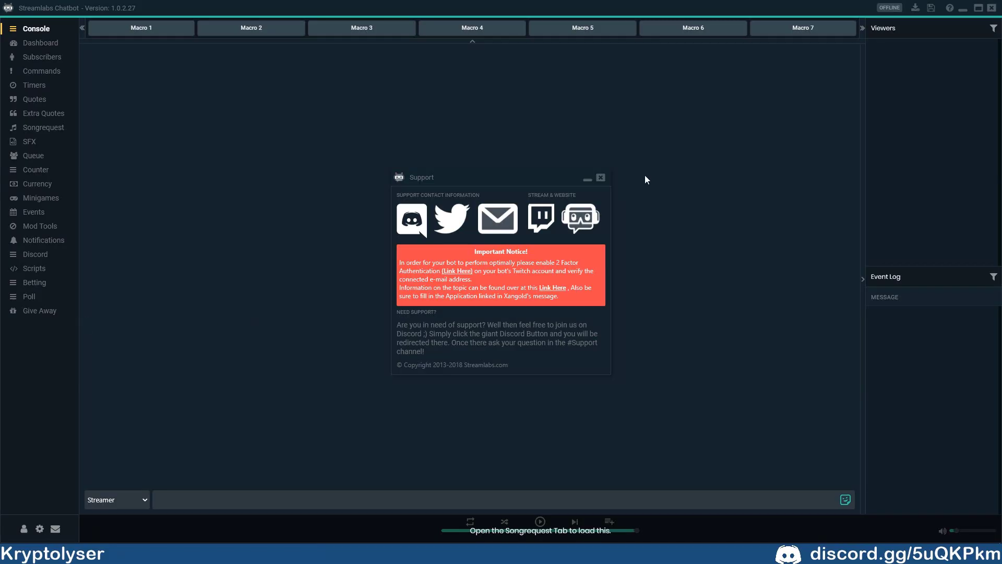
Step: Close the Support popup and select the Welcome Mat script in the Scripts list
{"action": "left_click", "coordinate": [601, 178]}
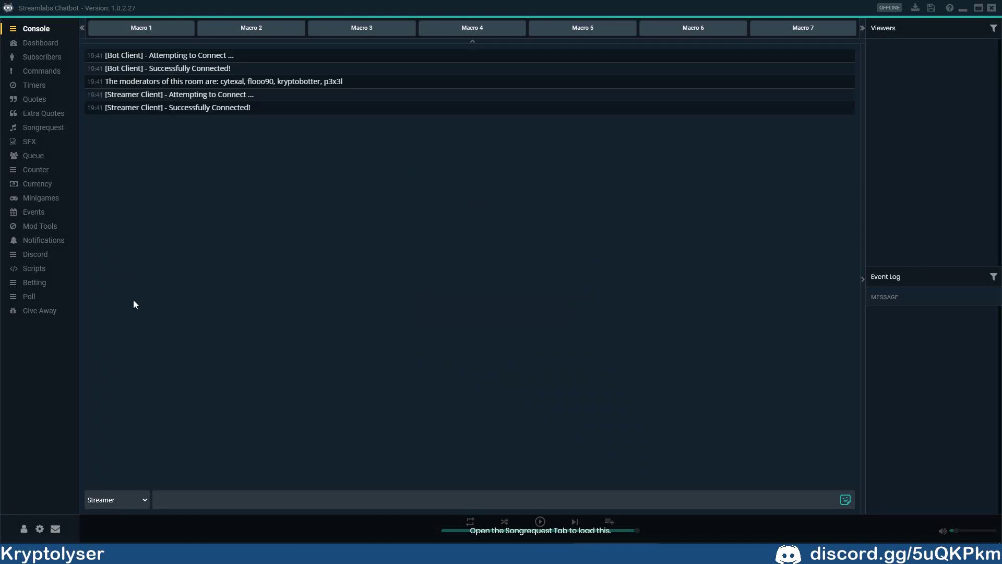
{"action": "left_click", "coordinate": [32, 271]}
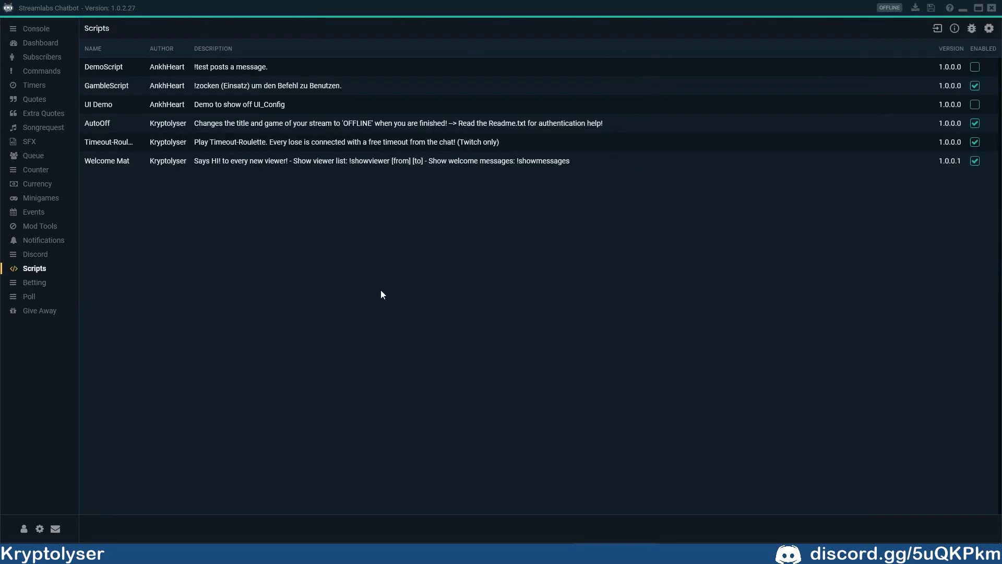
{"action": "left_click", "coordinate": [267, 166]}
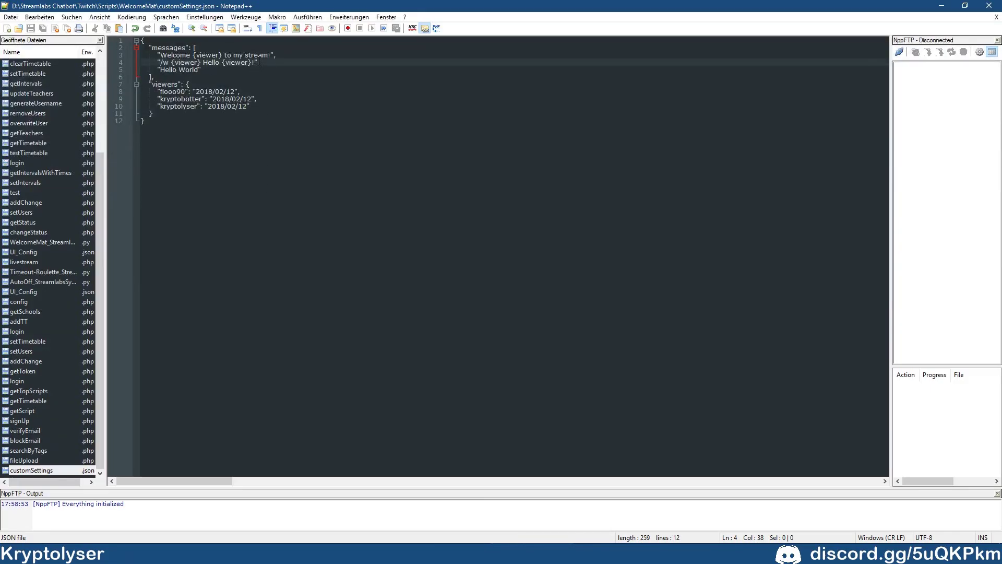
{"action": "key", "text": "Down"}
{"action": "left_click", "coordinate": [582, 553]}
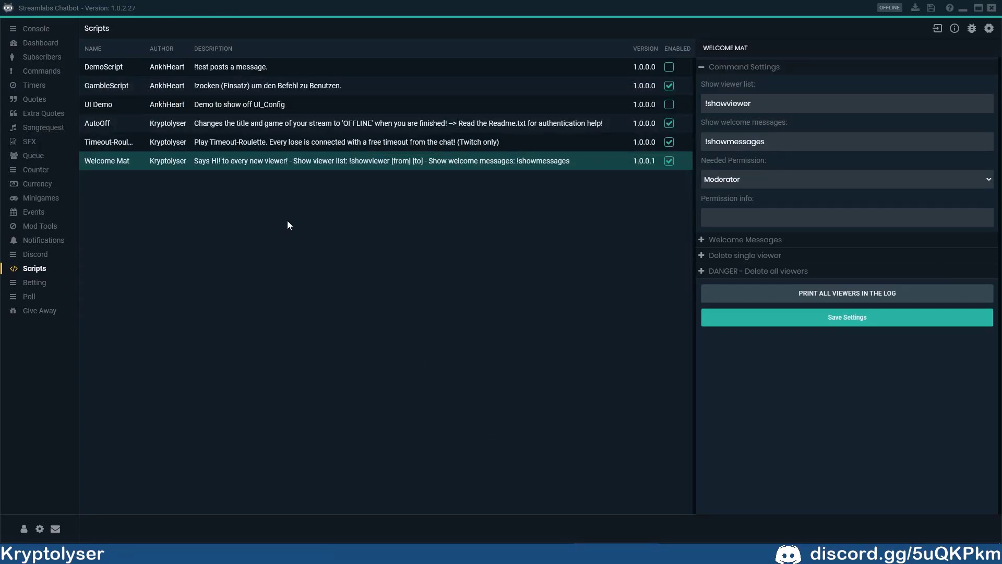
{"action": "left_click", "coordinate": [581, 554]}
{"action": "left_click", "coordinate": [581, 554]}
Step: Reload all scripts, check the script logs, and switch to the settings file in Notepad++
{"action": "right_click", "coordinate": [326, 334]}
{"action": "left_click", "coordinate": [365, 339]}
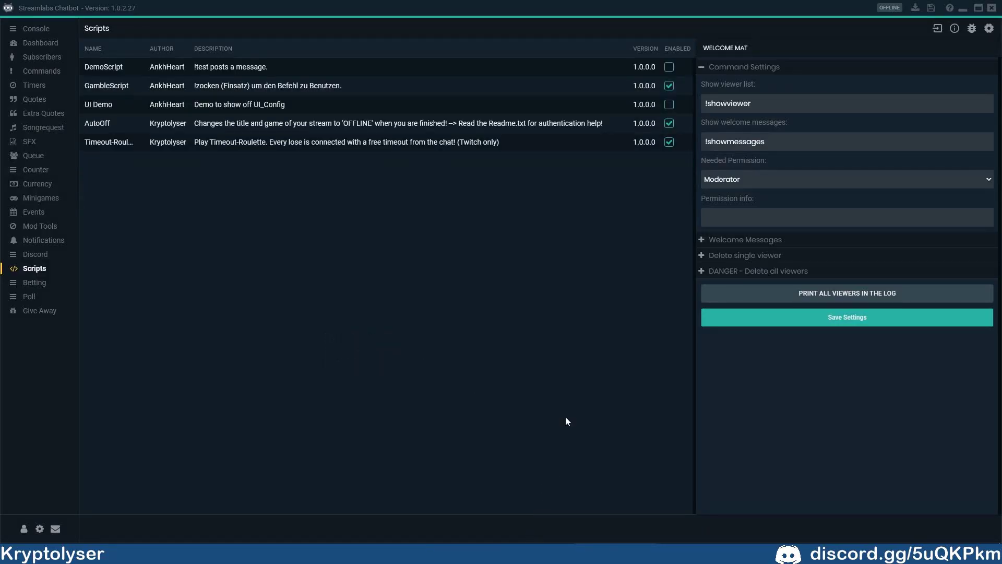
{"action": "left_click", "coordinate": [955, 28]}
{"action": "left_click", "coordinate": [89, 29]}
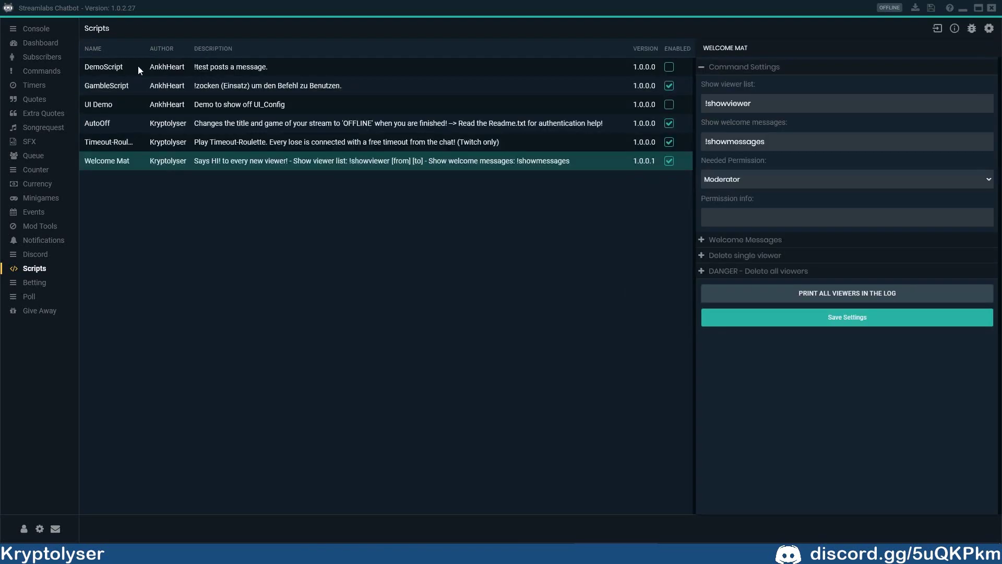
{"action": "key", "text": "alt+Tab"}
Step: Accept reloading the reset file, add a comma after the default welcome message, and return to the chatbot
{"action": "left_click", "coordinate": [525, 321]}
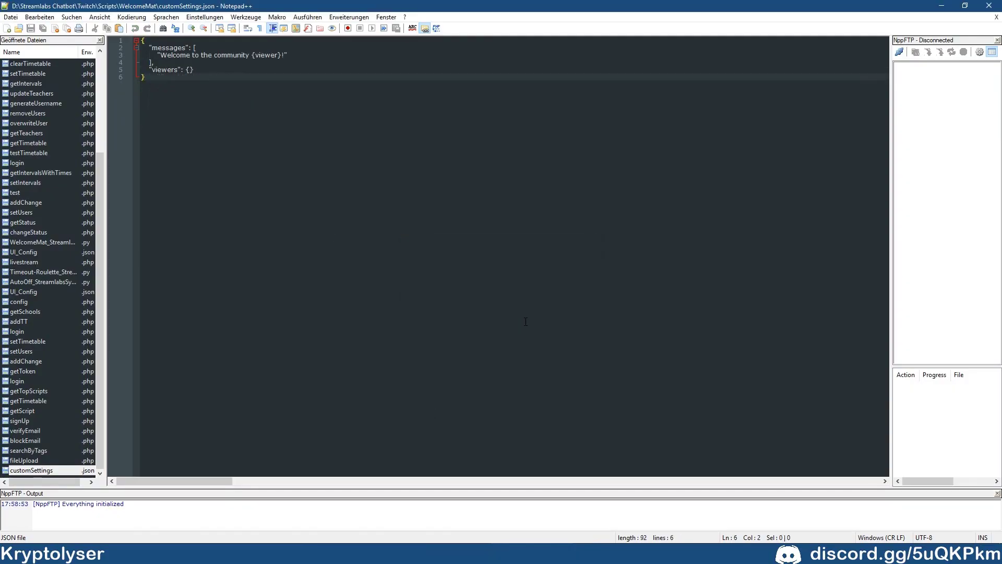
{"action": "key", "text": "shift+Up"}
{"action": "key", "text": "shift+Up"}
{"action": "key", "text": "shift+Up"}
{"action": "key", "text": "shift+Up"}
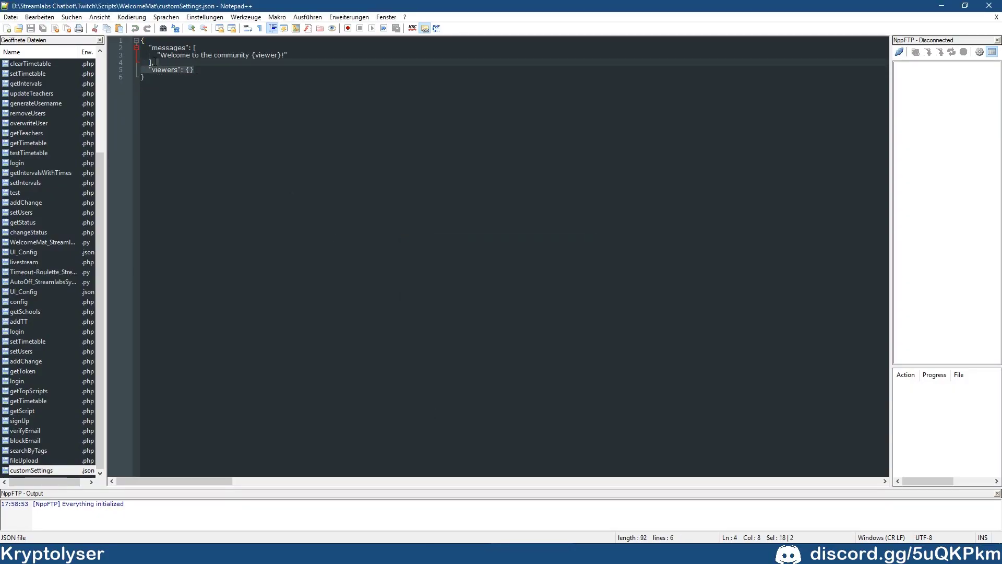
{"action": "left_click", "coordinate": [206, 72]}
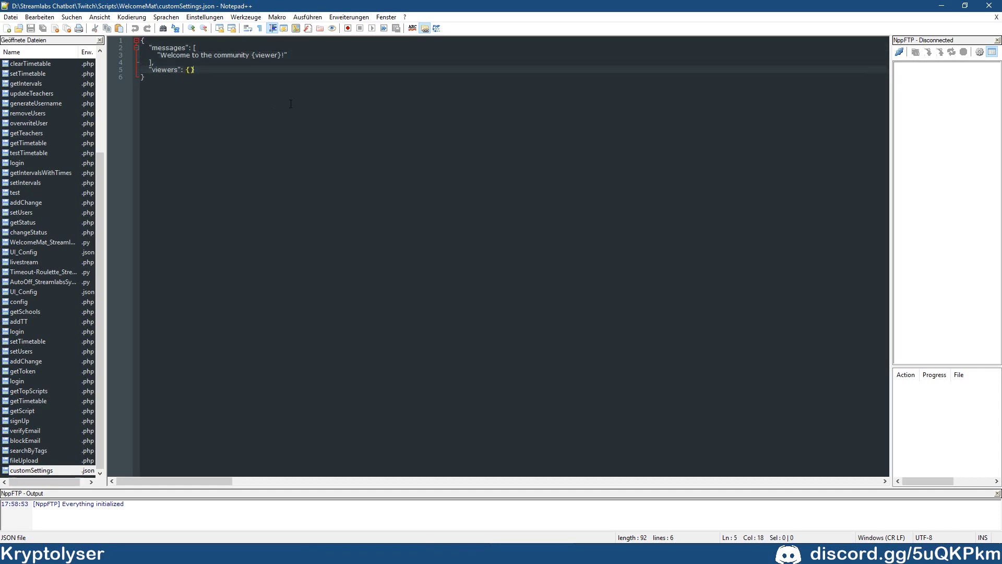
{"action": "left_click", "coordinate": [312, 55]}
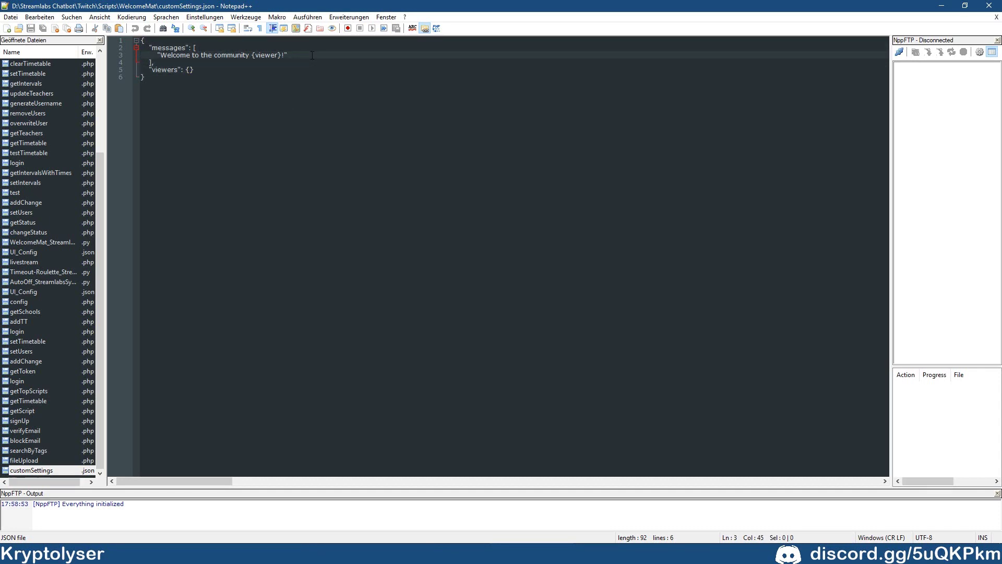
{"action": "type", "text": ","}
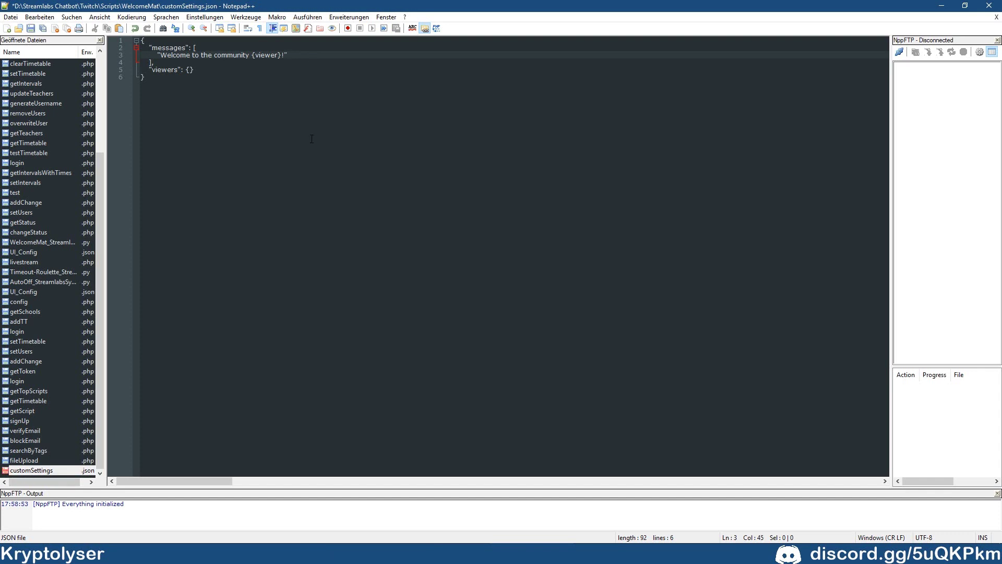
{"action": "left_click", "coordinate": [207, 70]}
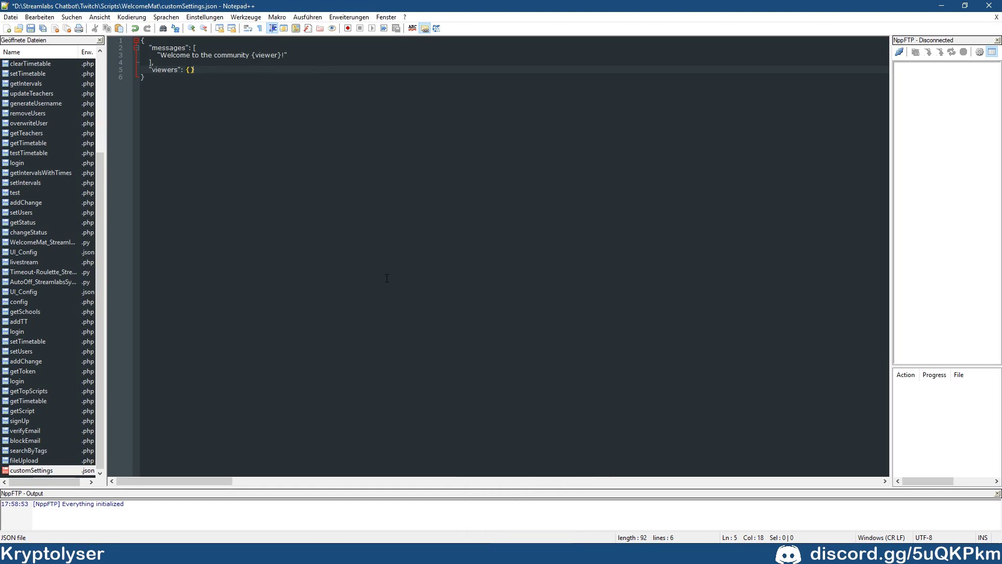
{"action": "key", "text": "alt+Tab"}
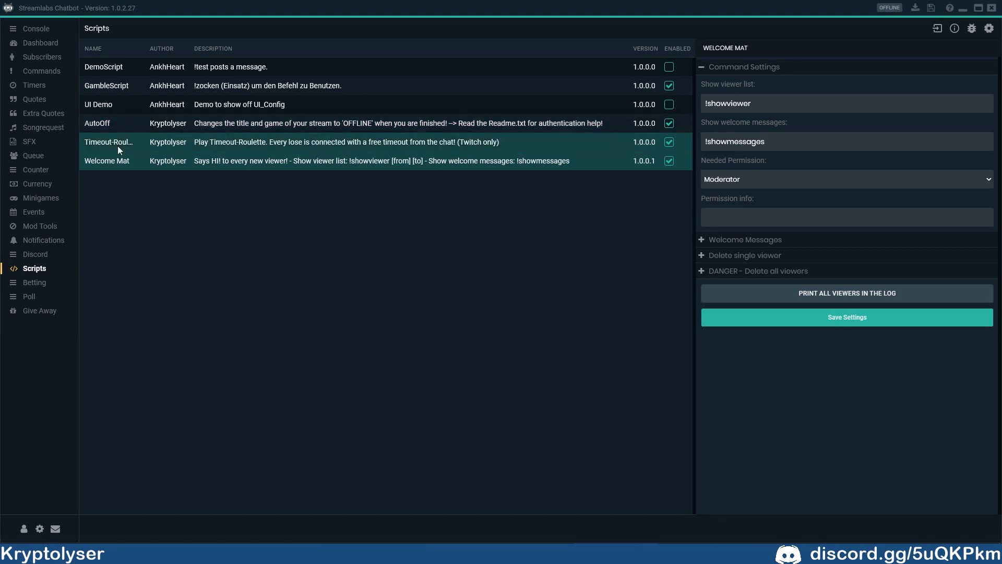
Step: View the AutoOff script's settings, then go back to Welcome Mat's settings
{"action": "left_click", "coordinate": [128, 119]}
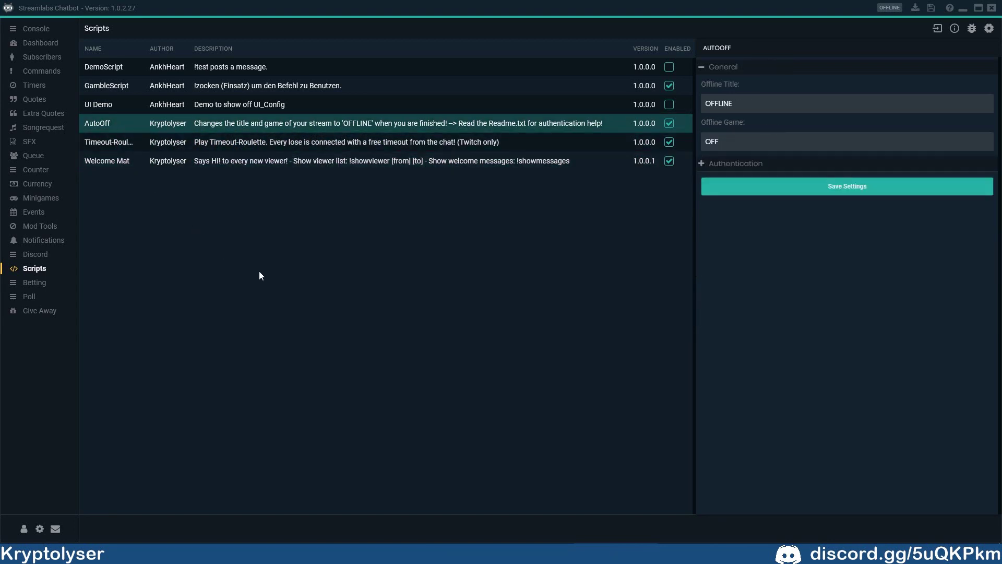
{"action": "left_click", "coordinate": [152, 161]}
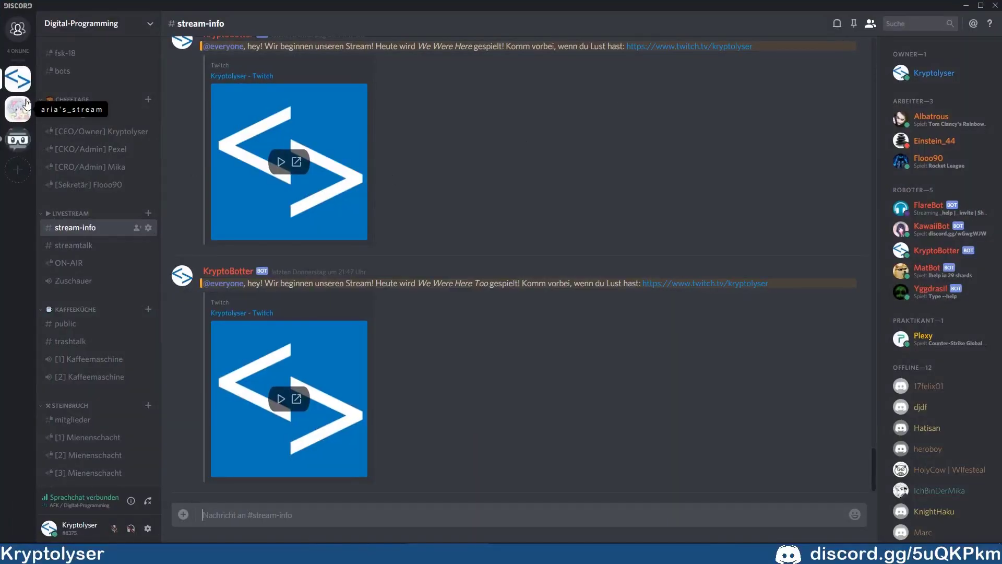
{"action": "left_click", "coordinate": [17, 139]}
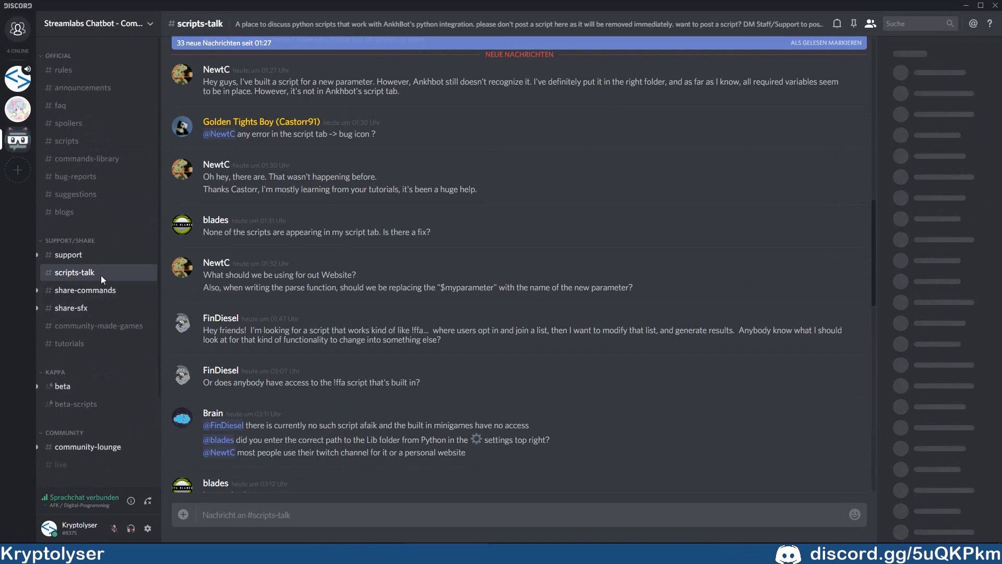
{"action": "scroll", "coordinate": [488, 366], "scroll_direction": "down", "scroll_amount": 20}
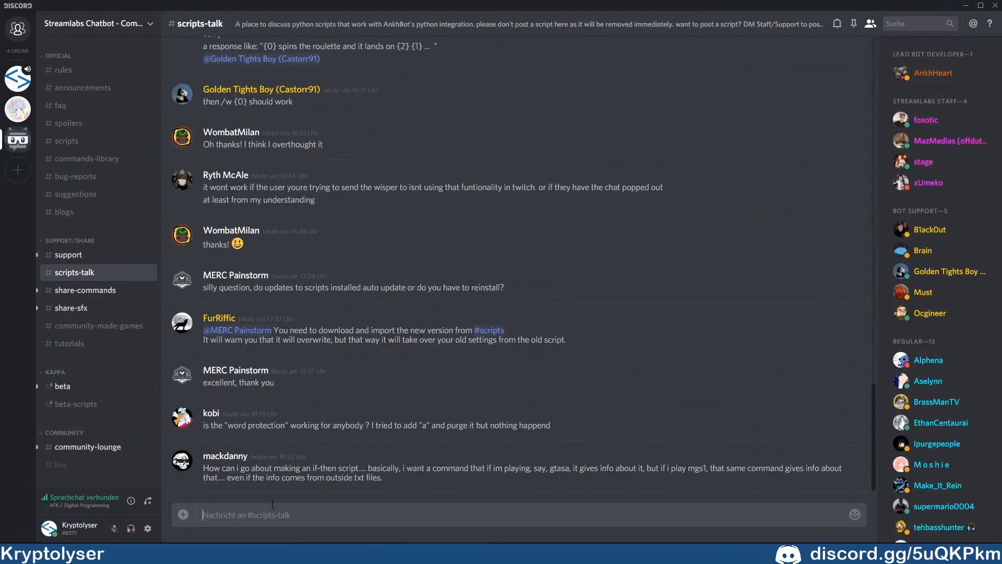
{"action": "type", "text": "@KRy"}
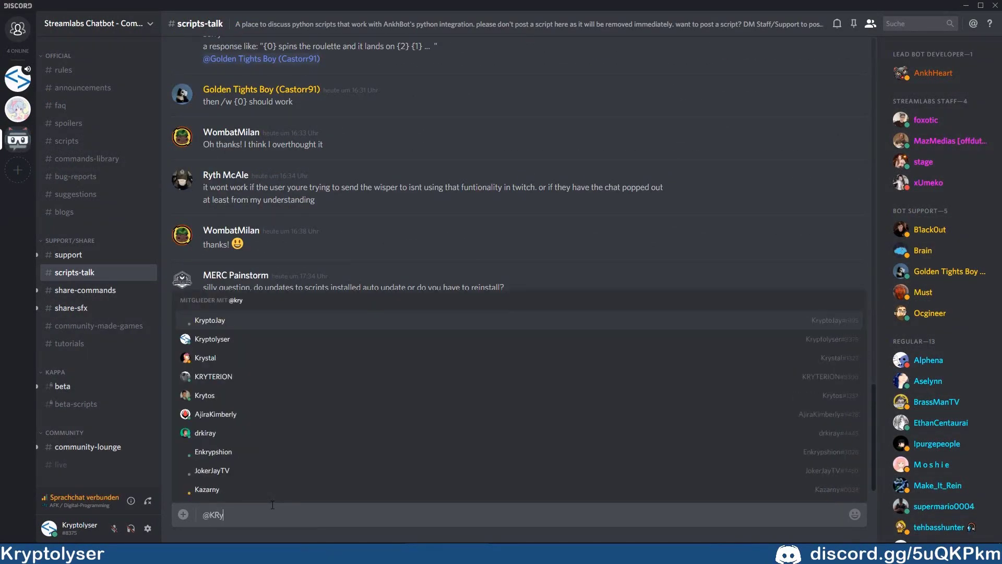
{"action": "left_click", "coordinate": [211, 339]}
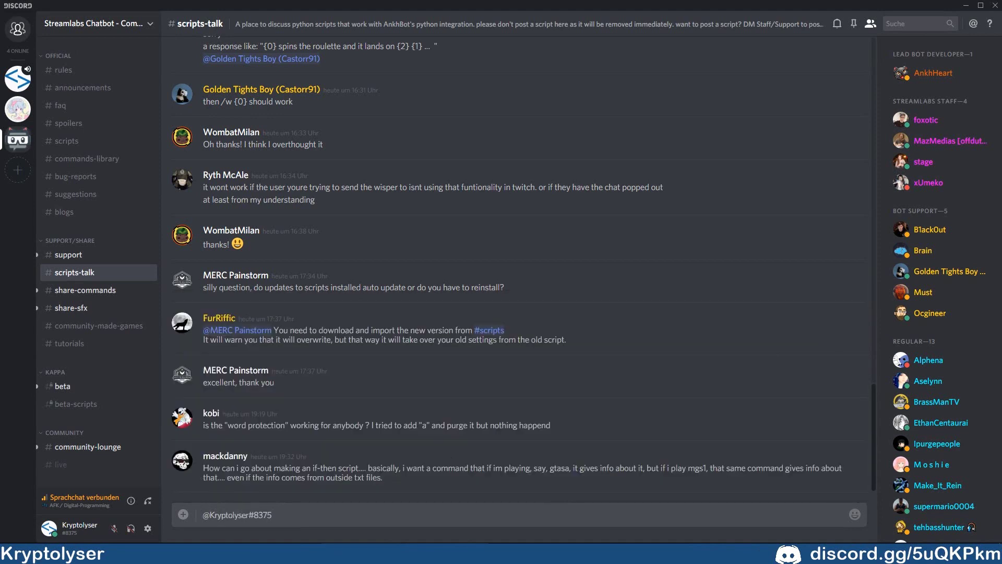
{"action": "key", "text": "ctrl+a"}
{"action": "key", "text": "BackSpace"}
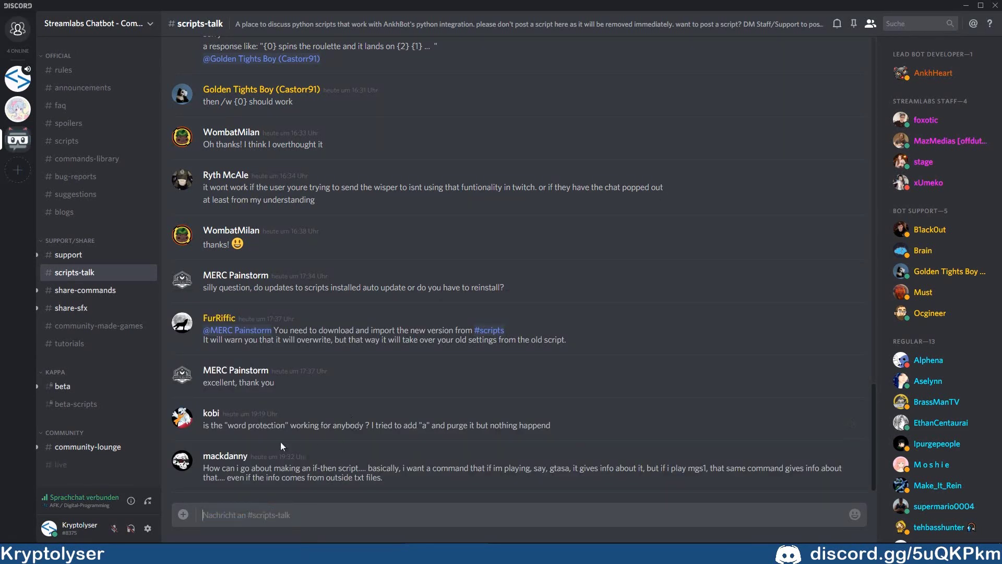